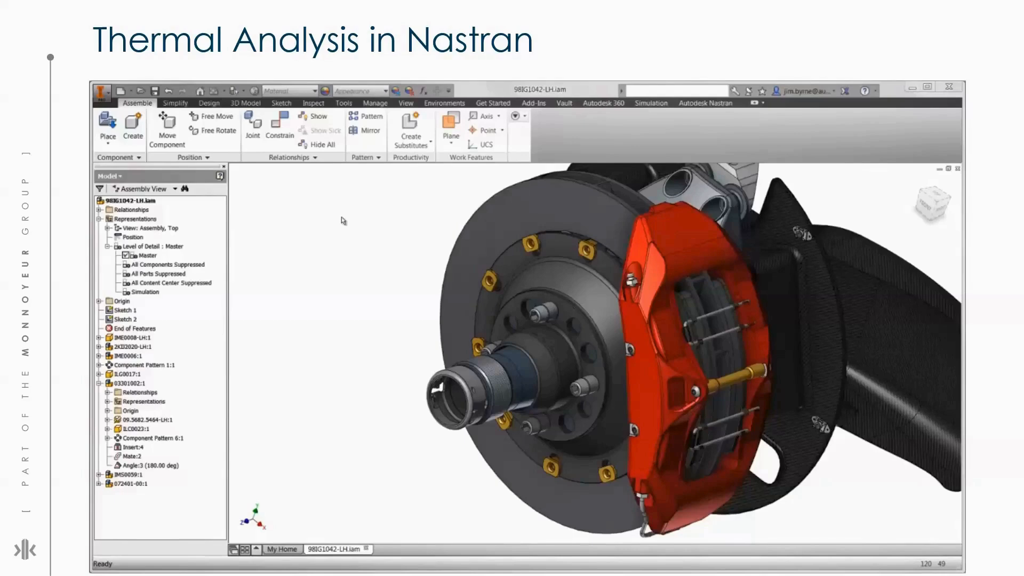
Activate the assembly's Simulation level of detail and display the Nastran analysis tree with its Model branch expanded.
{"action": "double_click", "coordinate": [154, 293]}
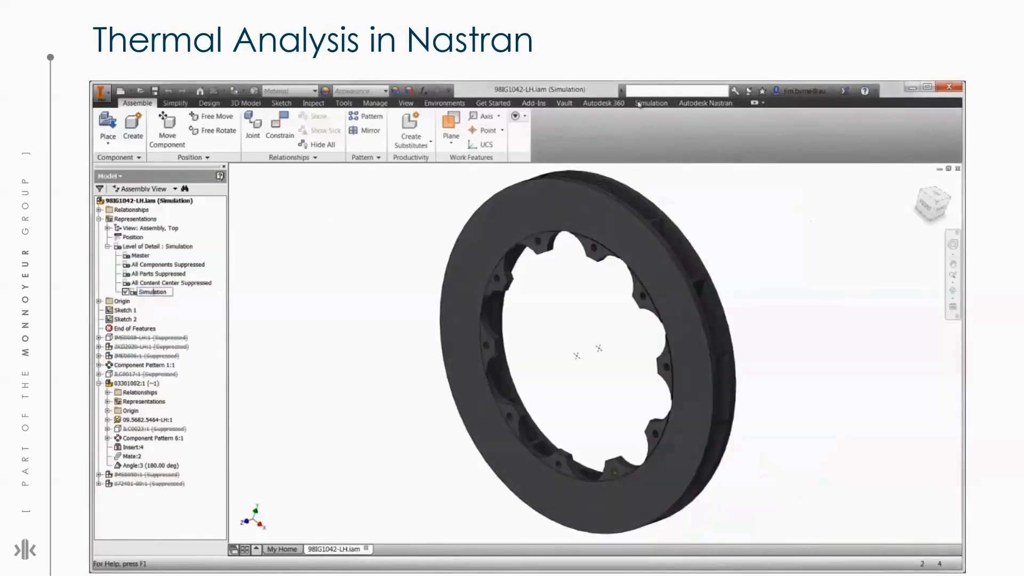
{"action": "left_click", "coordinate": [683, 104]}
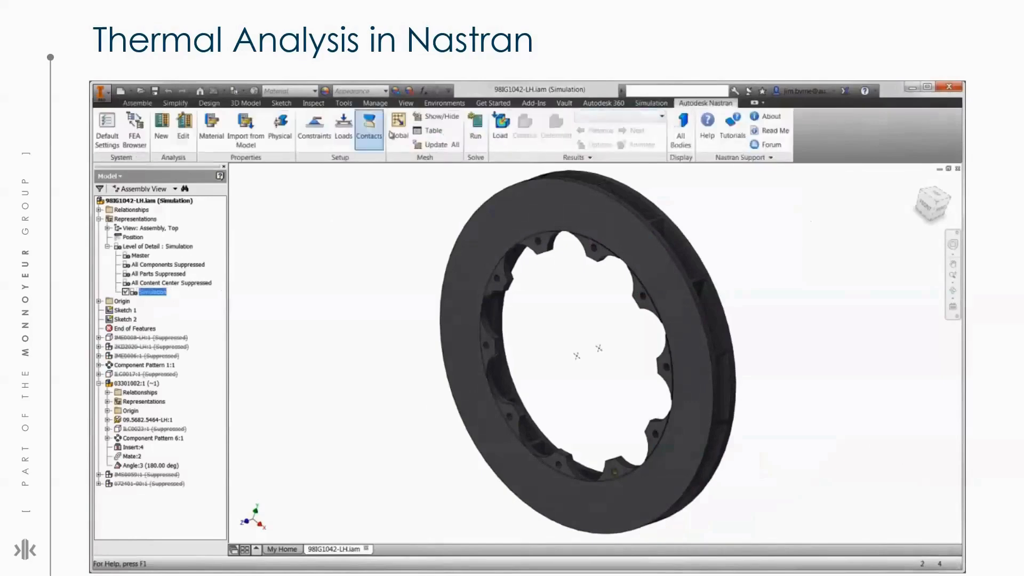
{"action": "left_click", "coordinate": [134, 128]}
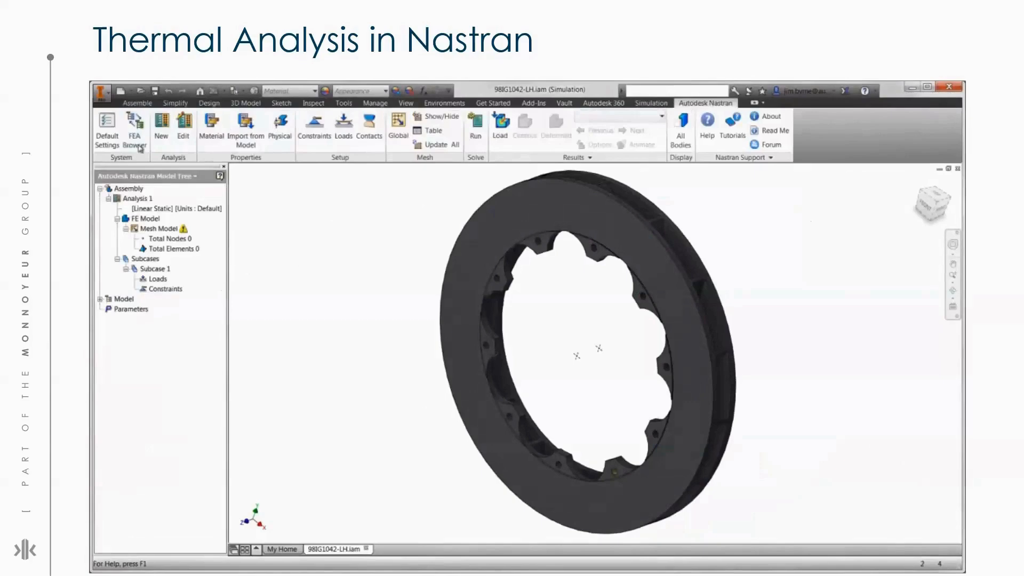
{"action": "left_click", "coordinate": [100, 299]}
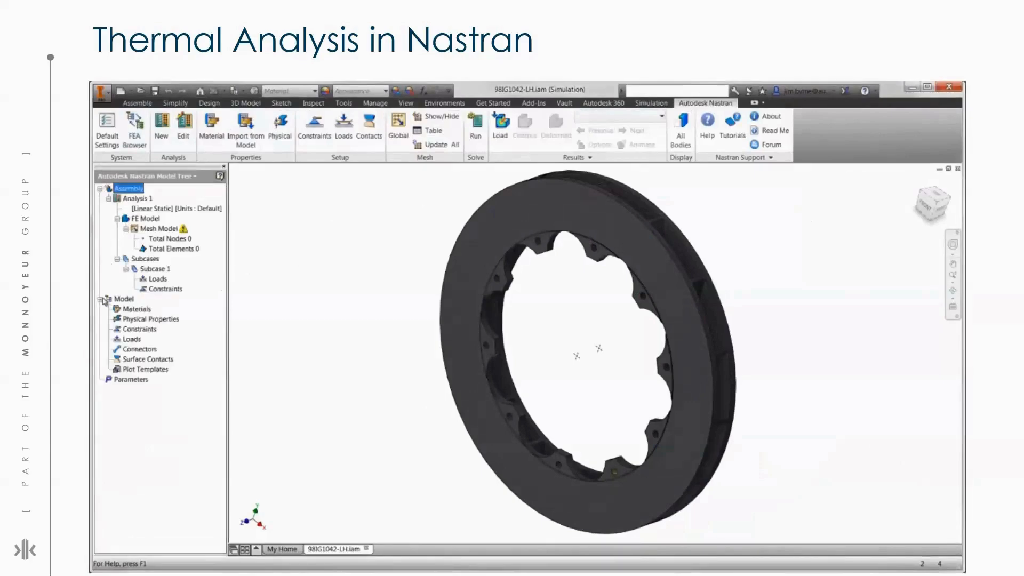
Change the type of Analysis 1 to Linear Steady State Heat Transfer.
{"action": "right_click", "coordinate": [140, 200]}
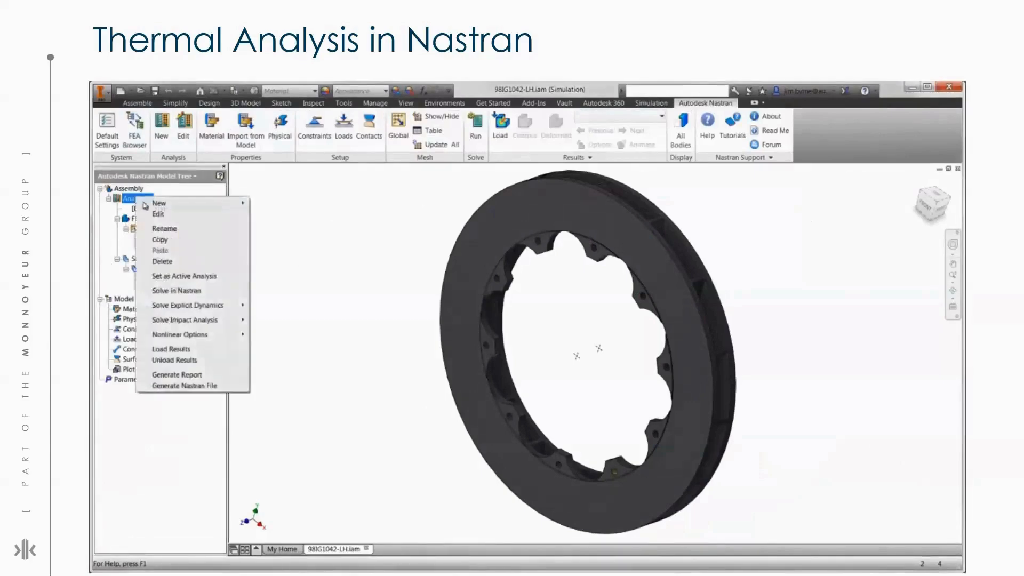
{"action": "left_click", "coordinate": [158, 214]}
{"action": "left_click", "coordinate": [326, 252]}
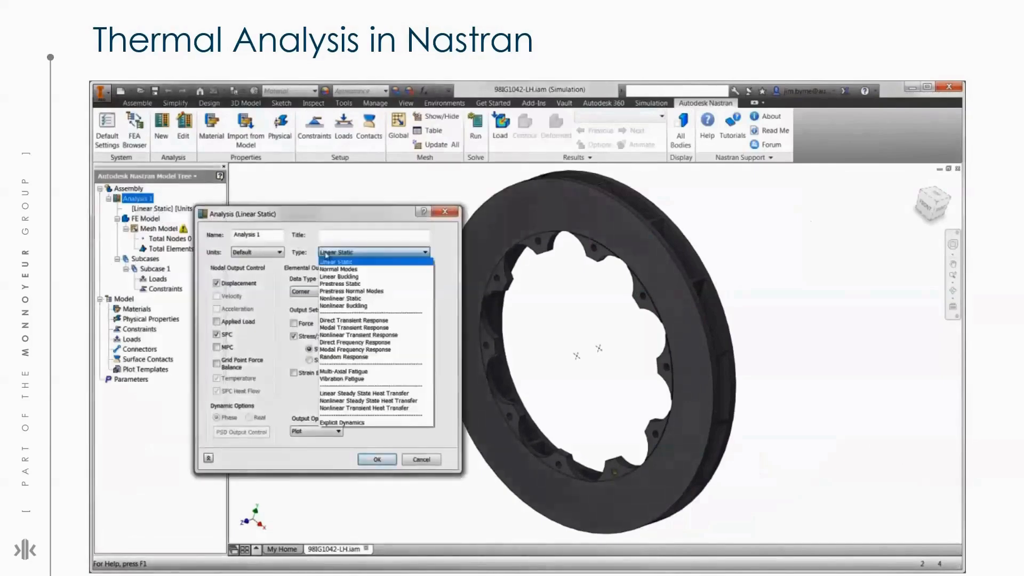
{"action": "left_click", "coordinate": [326, 393]}
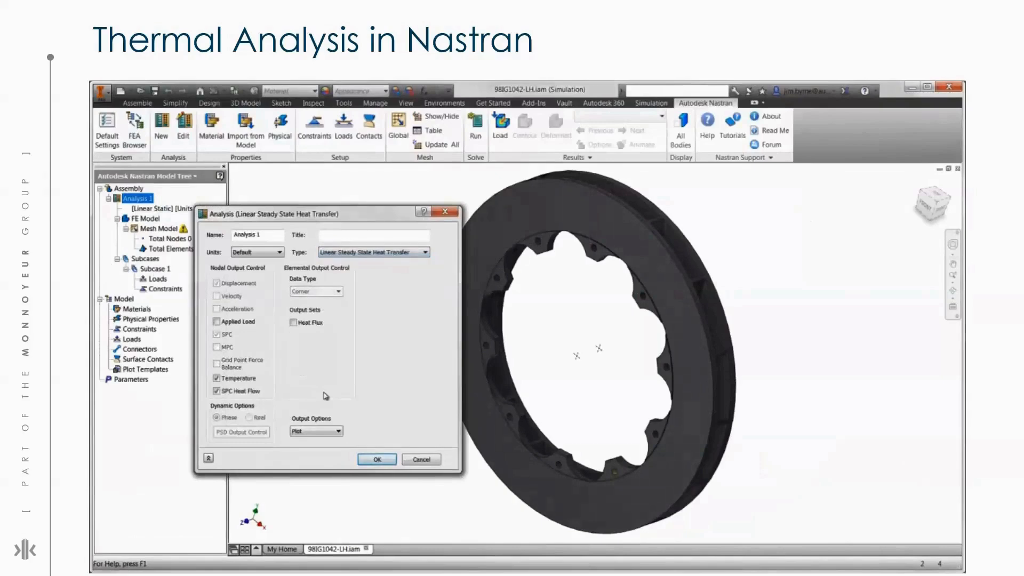
{"action": "left_click", "coordinate": [377, 459]}
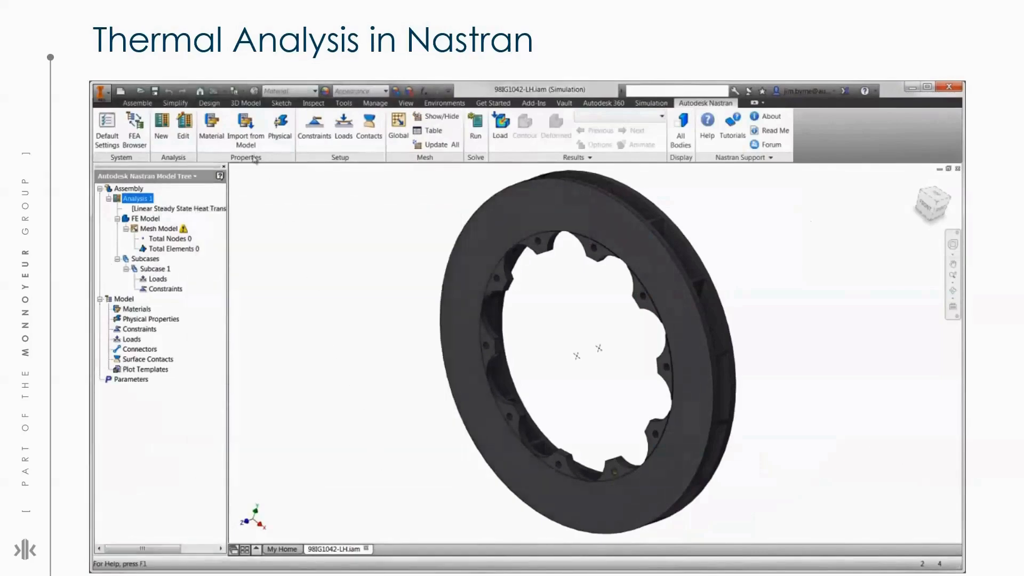
Import the material from the model and create a Silicon Nitride solid-element physical property associated with the brake disc geometry.
{"action": "left_click", "coordinate": [245, 139]}
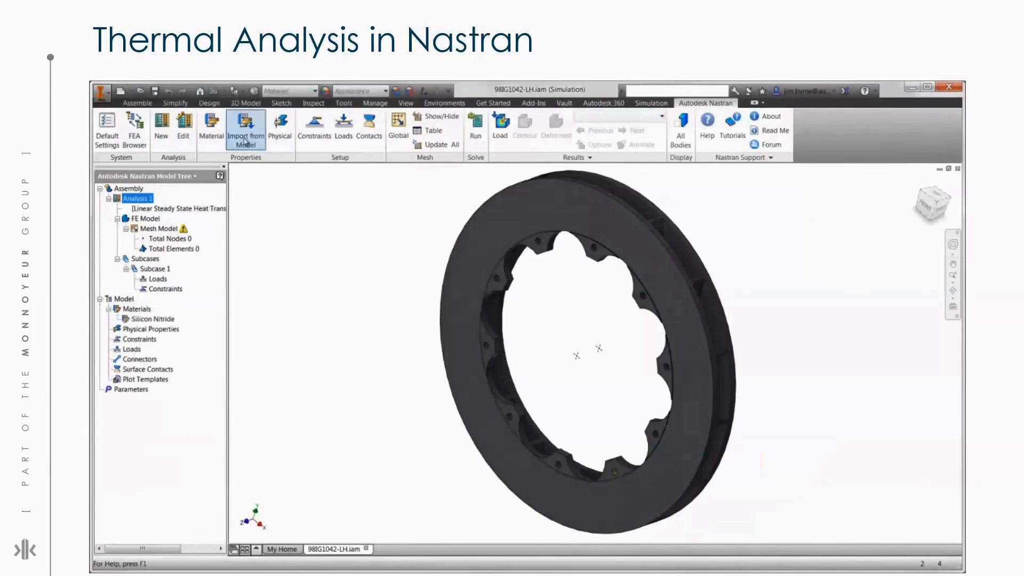
{"action": "left_click", "coordinate": [281, 135]}
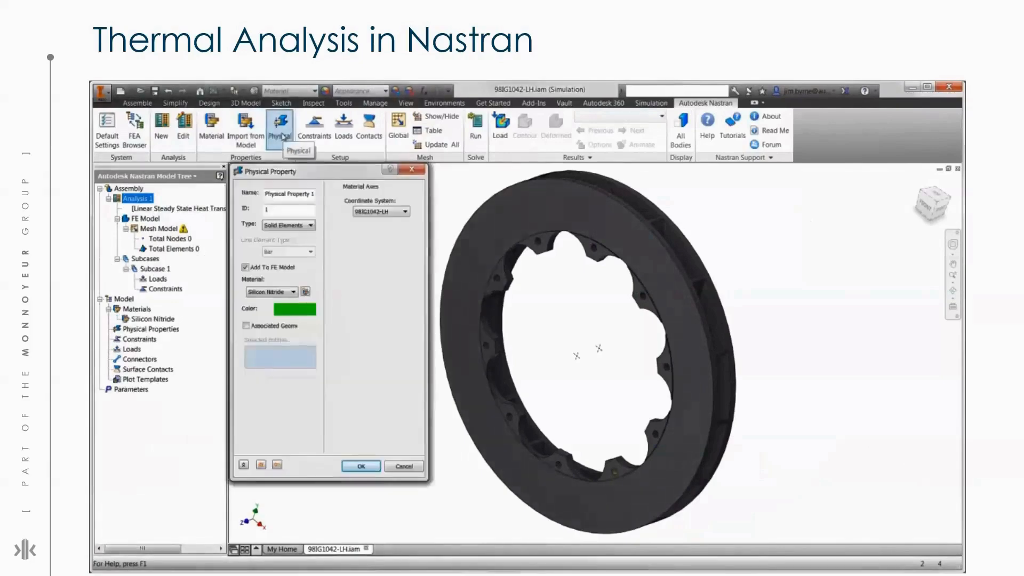
{"action": "left_click", "coordinate": [246, 326]}
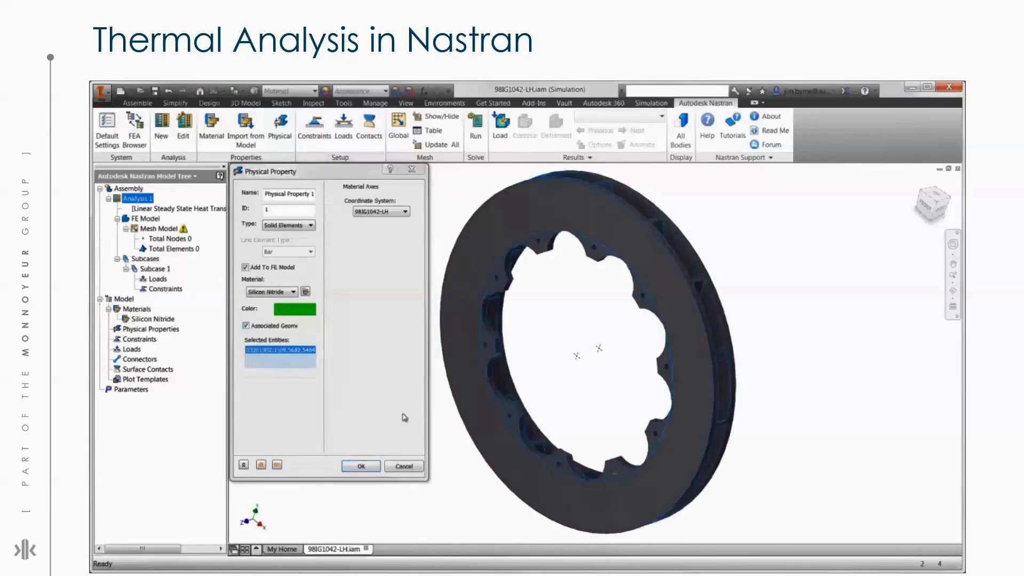
{"action": "left_click", "coordinate": [361, 467]}
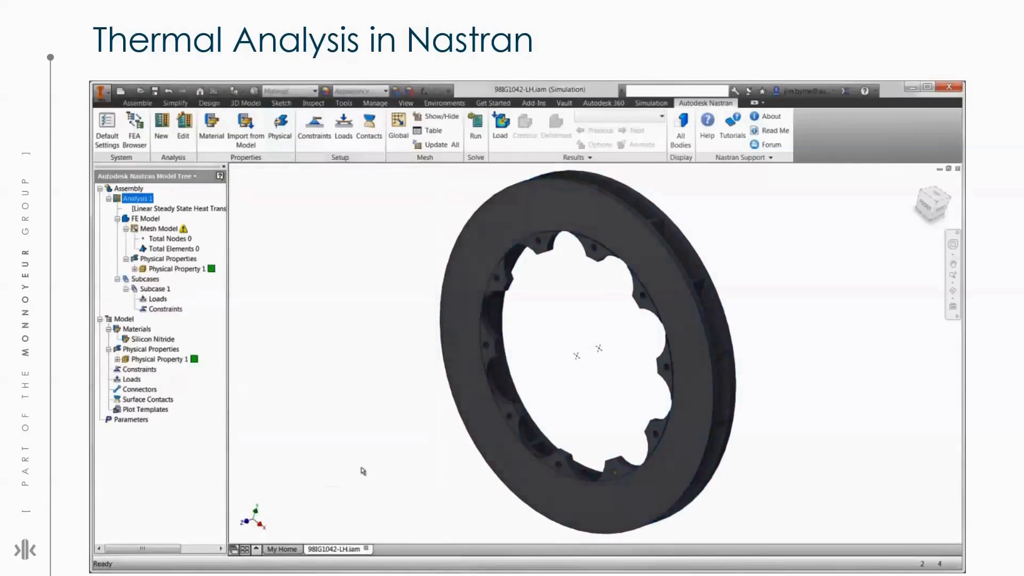
Mesh the brake disc with a global element size of 5 mm and parabolic elements.
{"action": "left_click", "coordinate": [399, 139]}
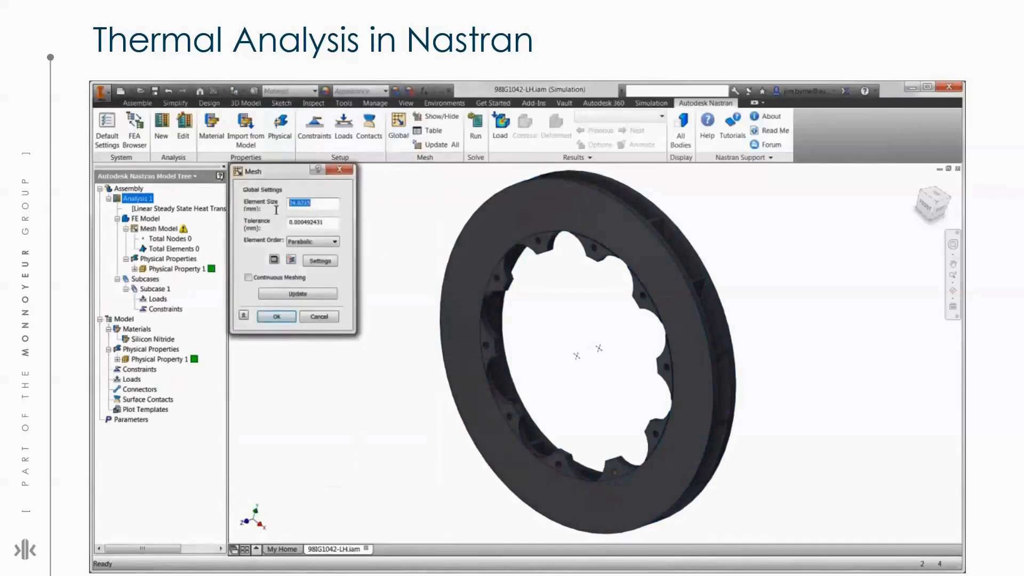
{"action": "type", "text": "5"}
{"action": "left_click", "coordinate": [276, 316]}
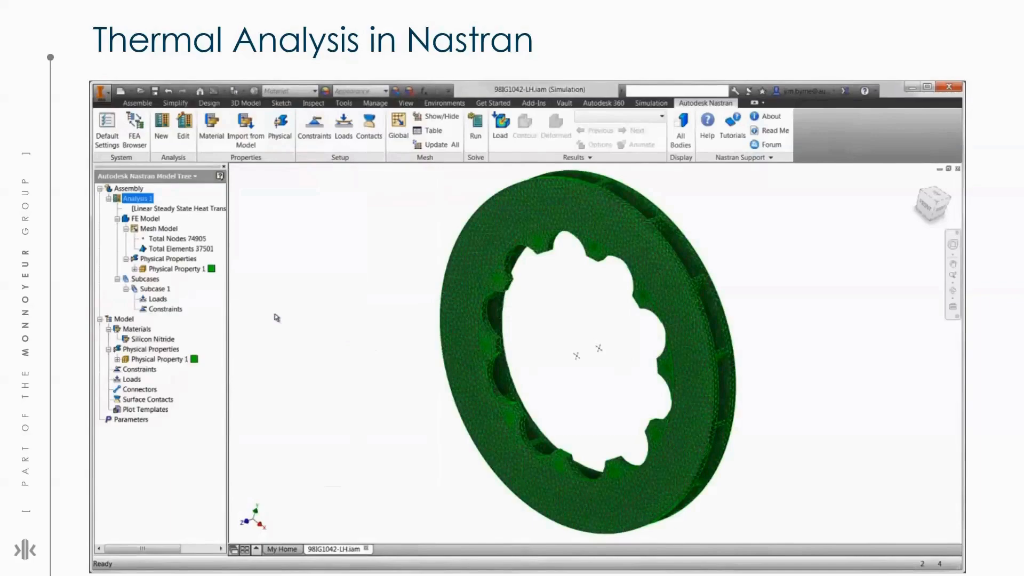
Start a convection load on all faces of the disc except the two large flat friction faces.
{"action": "left_click", "coordinate": [344, 137]}
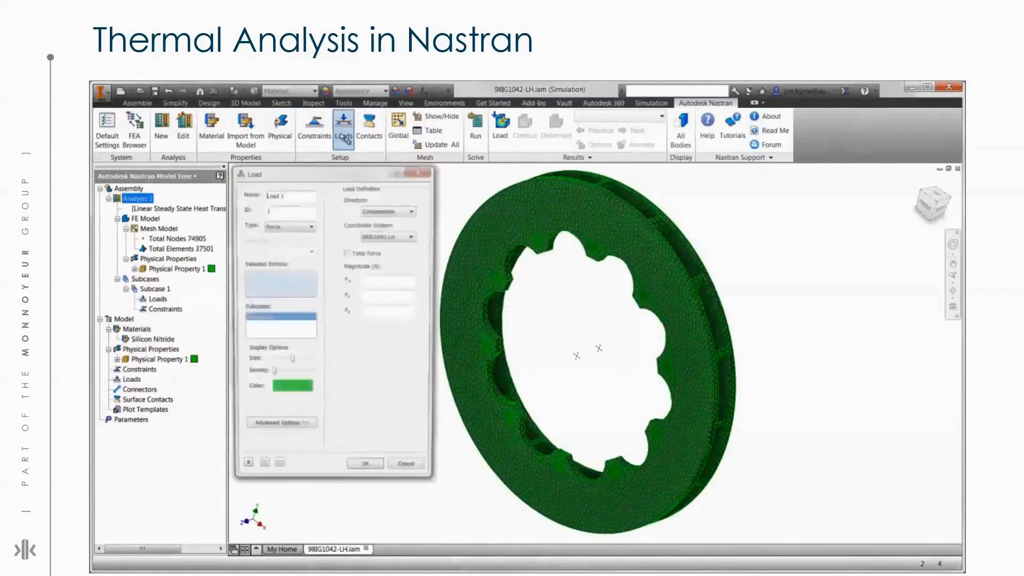
{"action": "left_click", "coordinate": [311, 225]}
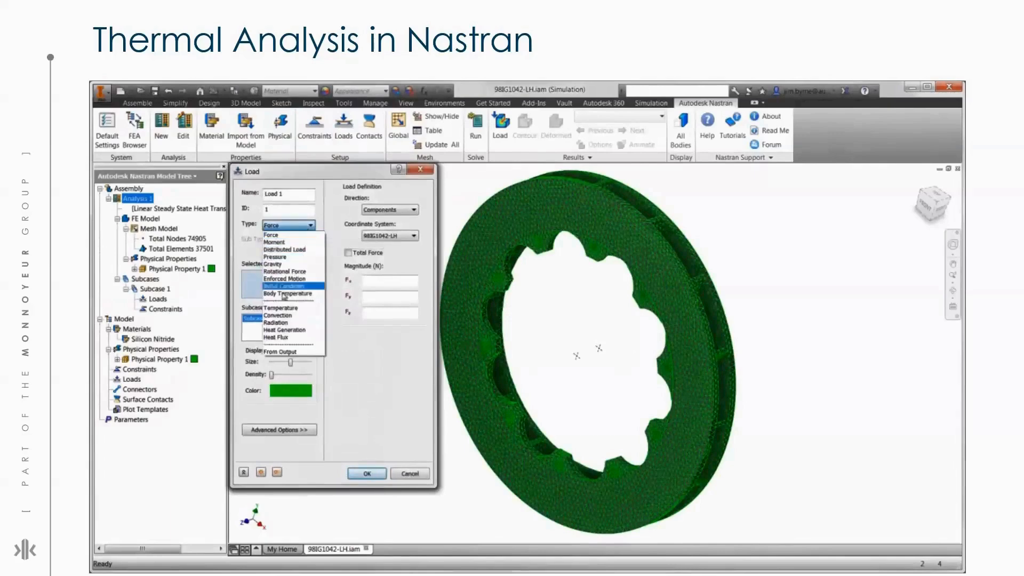
{"action": "left_click", "coordinate": [277, 315]}
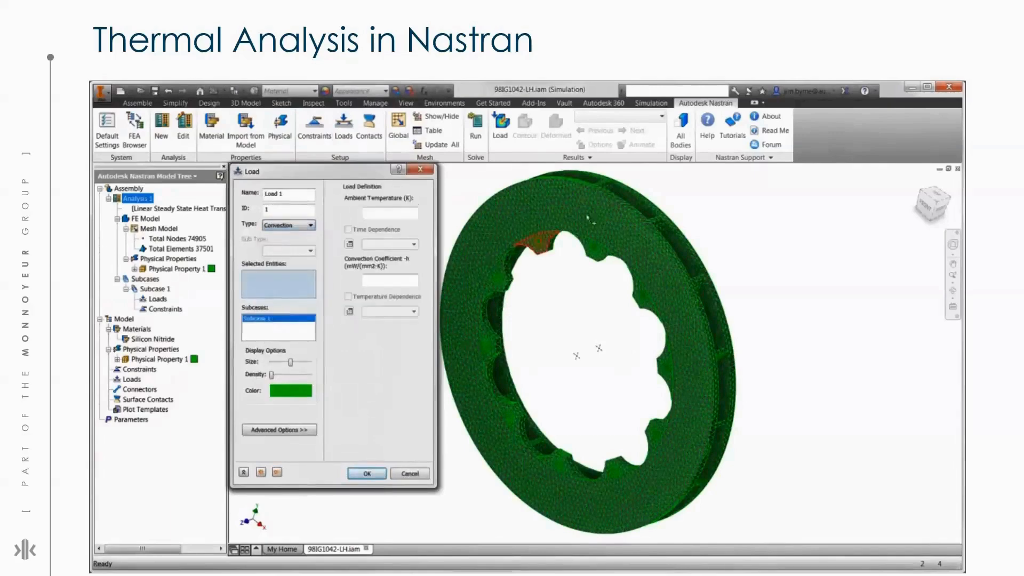
{"action": "left_click_drag", "start_coordinate": [733, 170], "coordinate": [420, 548]}
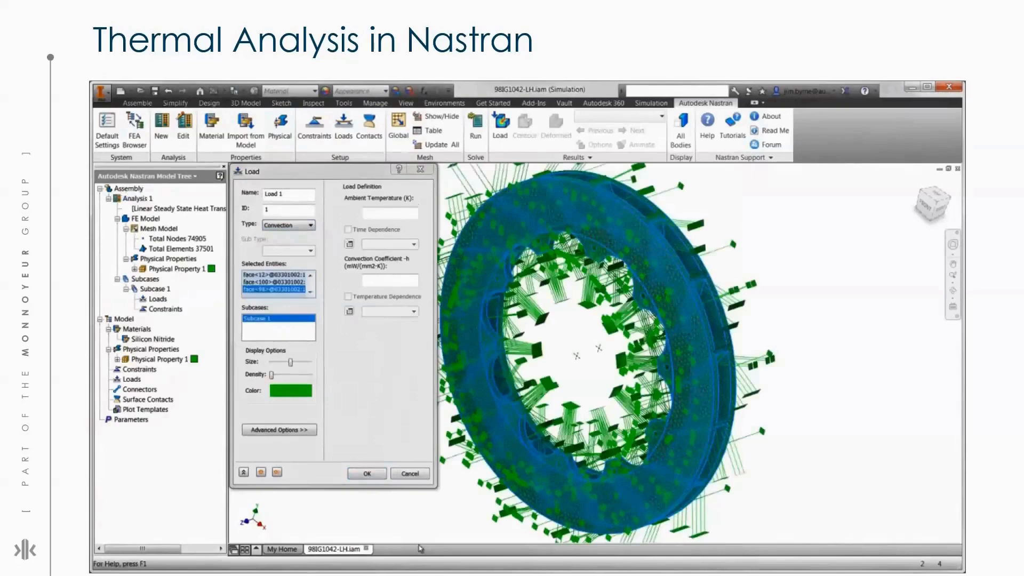
{"action": "left_click", "coordinate": [510, 465], "text": "ctrl"}
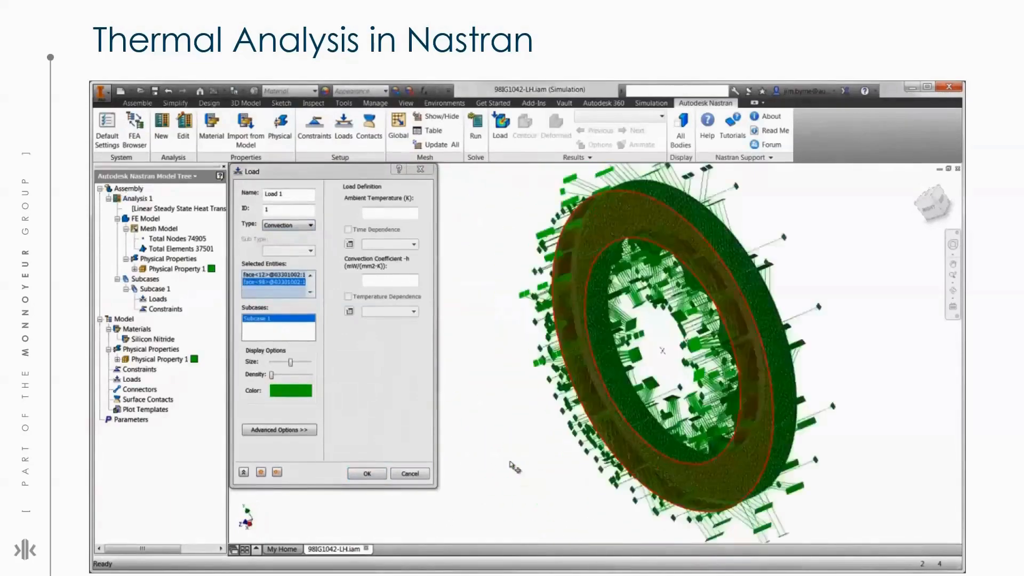
{"action": "left_click", "coordinate": [568, 419], "text": "ctrl"}
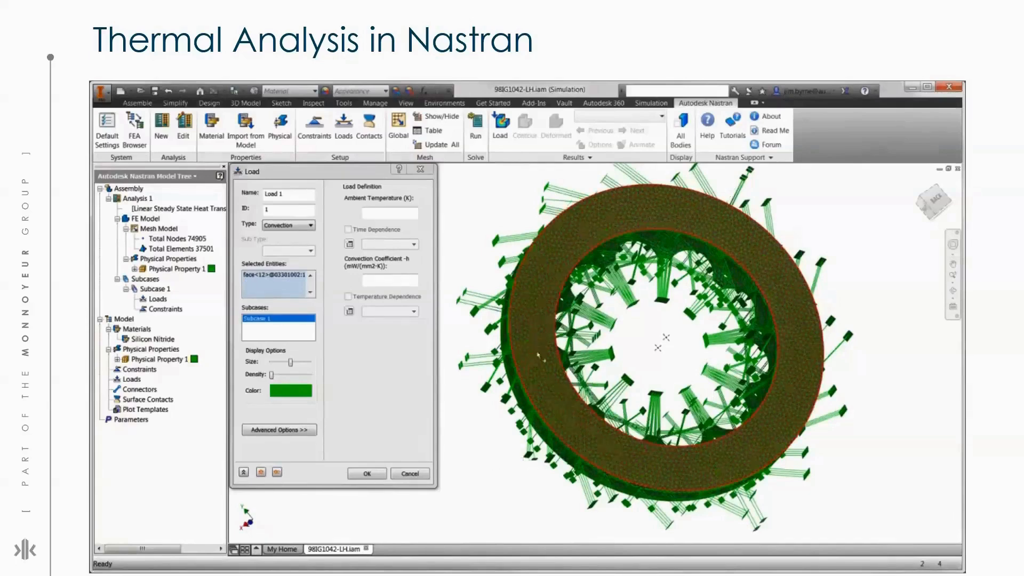
Set the convection load's ambient temperature to 293 K and its convection coefficient to 0.5458 mW/(mm2-K), and create the load.
{"action": "left_click", "coordinate": [395, 216]}
{"action": "type", "text": "293"}
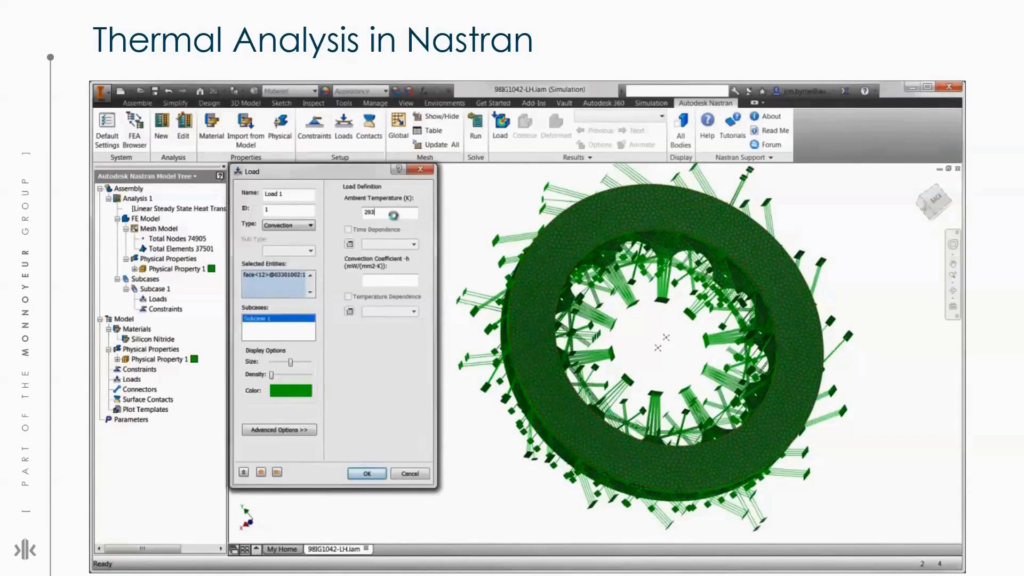
{"action": "left_click", "coordinate": [397, 281]}
{"action": "type", "text": "0.5458"}
{"action": "left_click", "coordinate": [358, 476]}
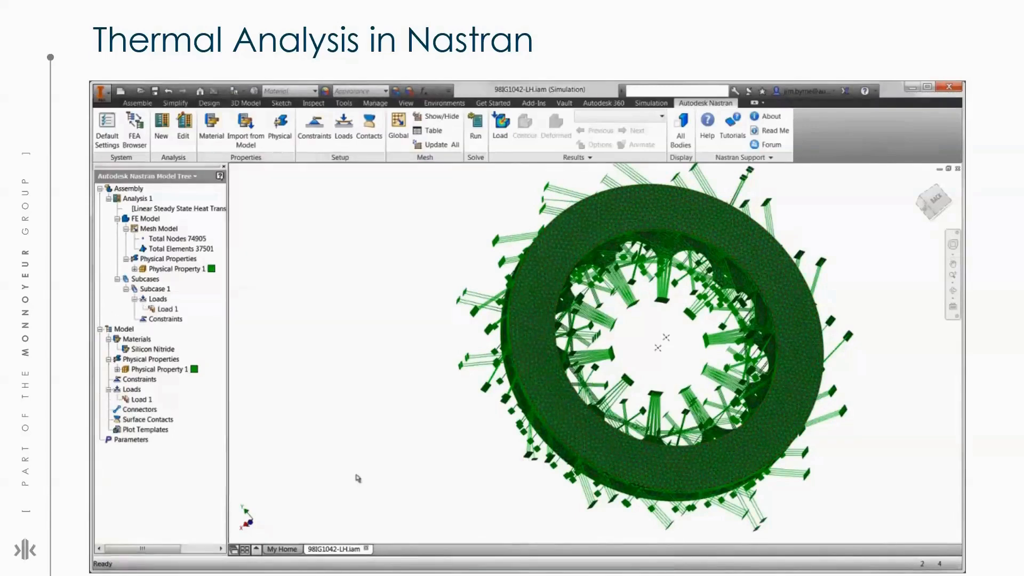
Add a heat flux load of 150 mW/mm2 on both flat friction faces of the disc.
{"action": "left_click", "coordinate": [343, 127]}
{"action": "left_click", "coordinate": [290, 225]}
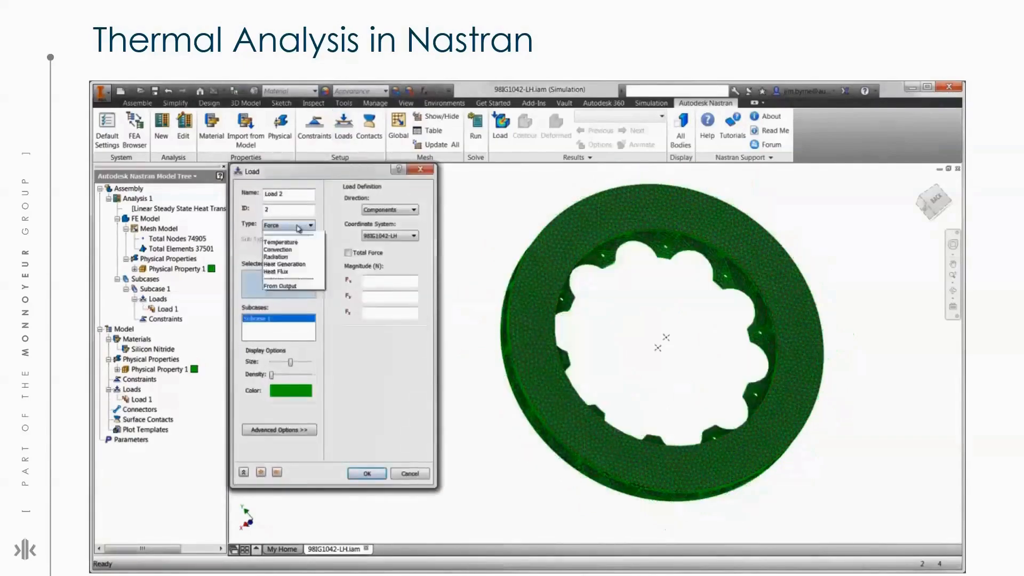
{"action": "left_click", "coordinate": [292, 310]}
{"action": "left_click", "coordinate": [378, 212]}
{"action": "type", "text": "150"}
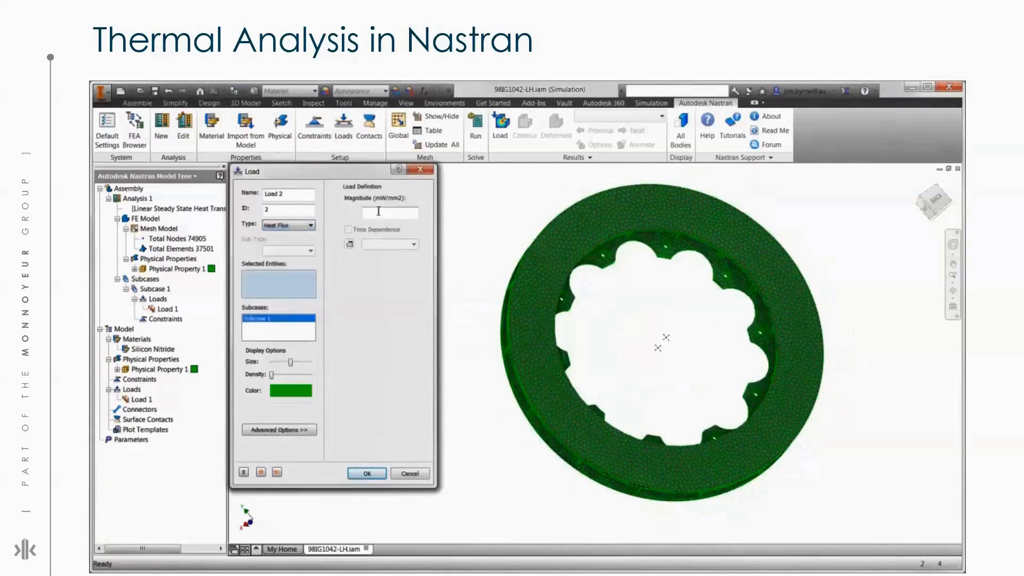
{"action": "left_click", "coordinate": [501, 290]}
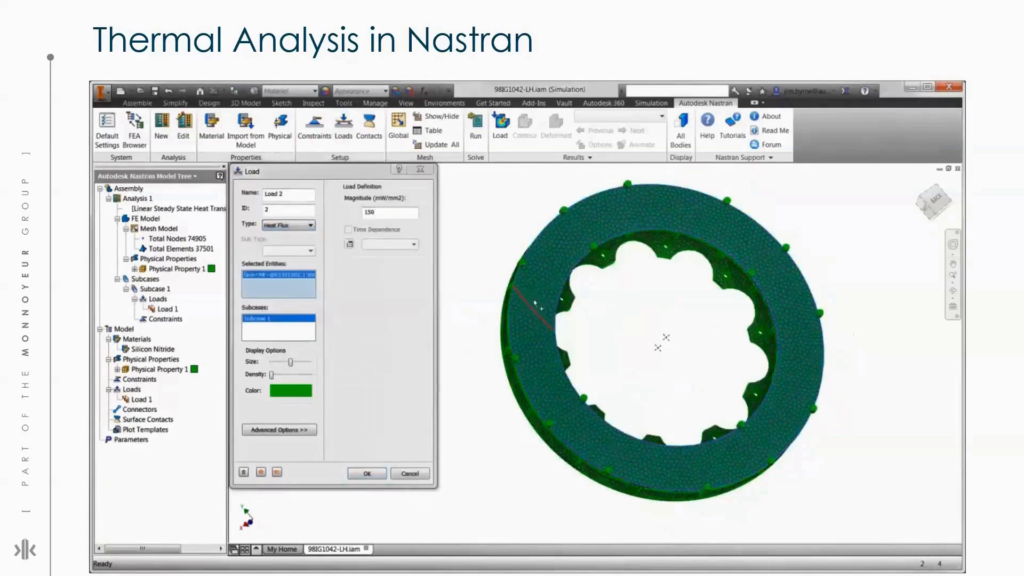
{"action": "left_click", "coordinate": [921, 185]}
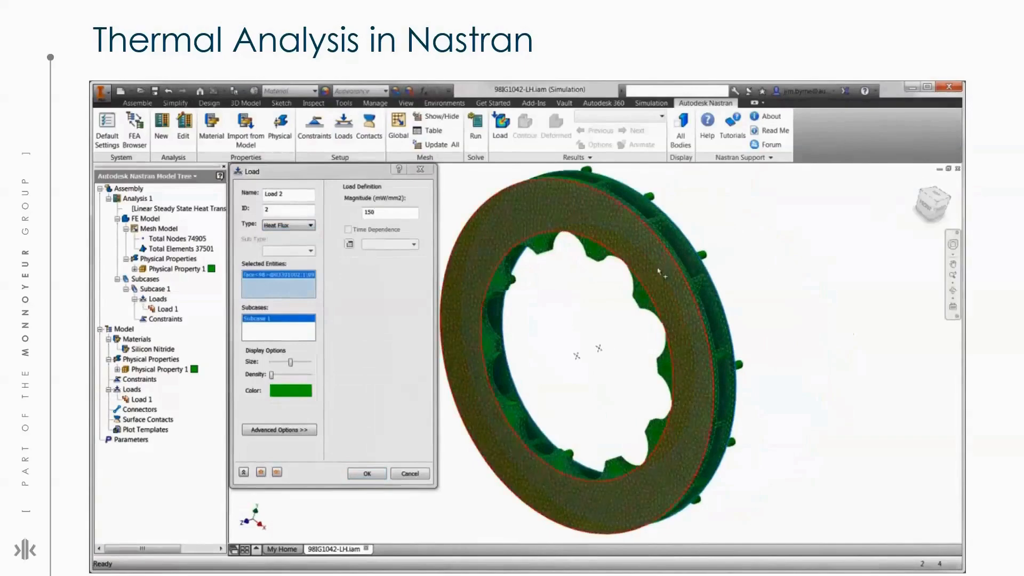
{"action": "left_click", "coordinate": [659, 274]}
{"action": "left_click", "coordinate": [367, 472]}
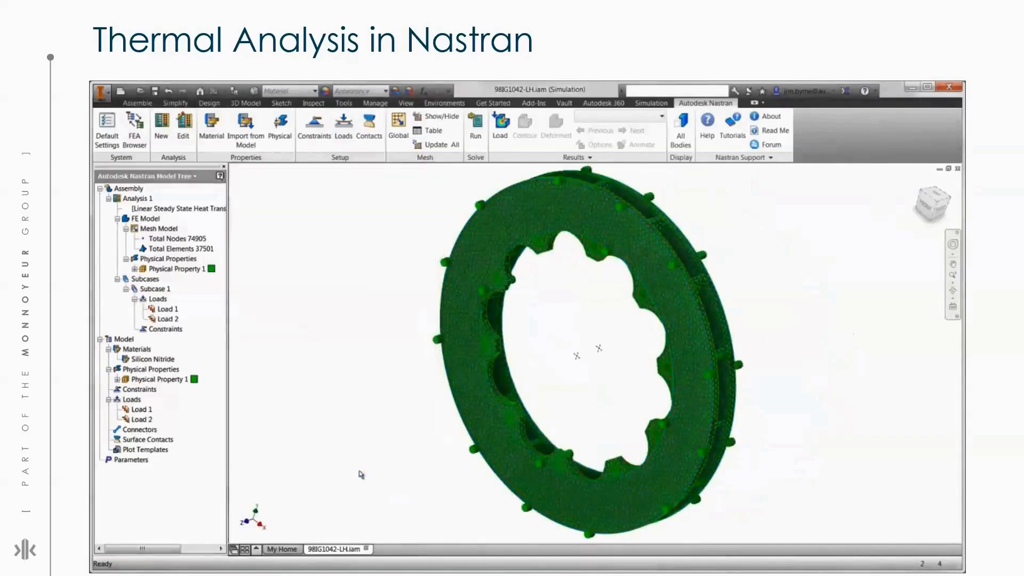
Run the analysis and display the Temperature contour result with element edges, loads and all other visibility items hidden.
{"action": "left_click", "coordinate": [476, 136]}
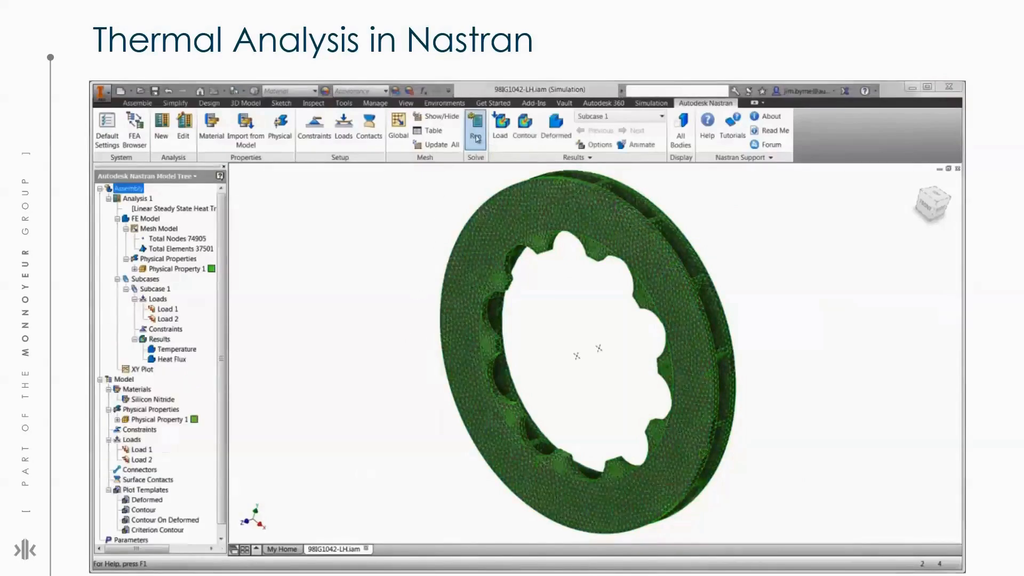
{"action": "right_click", "coordinate": [177, 351]}
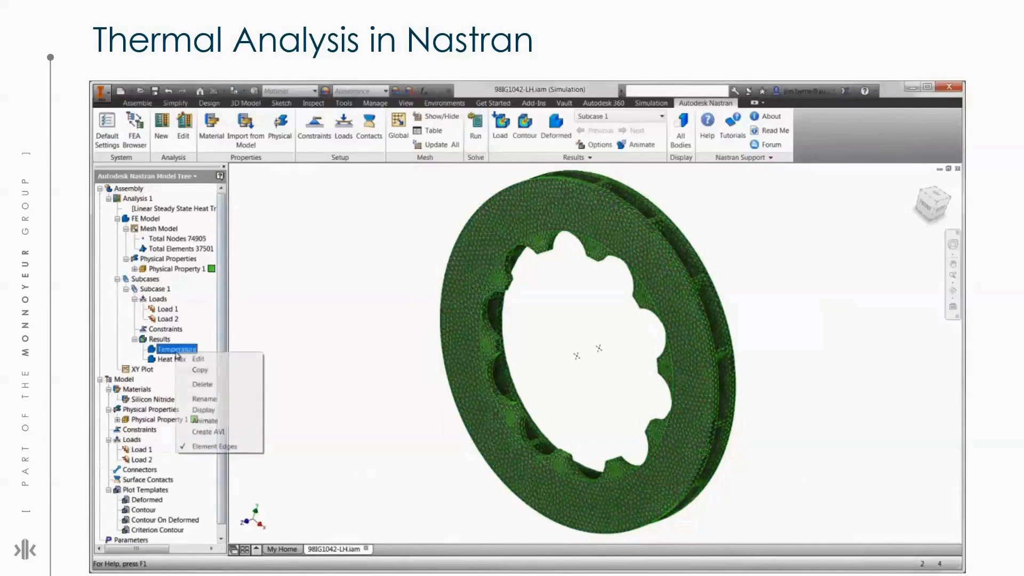
{"action": "left_click", "coordinate": [195, 358]}
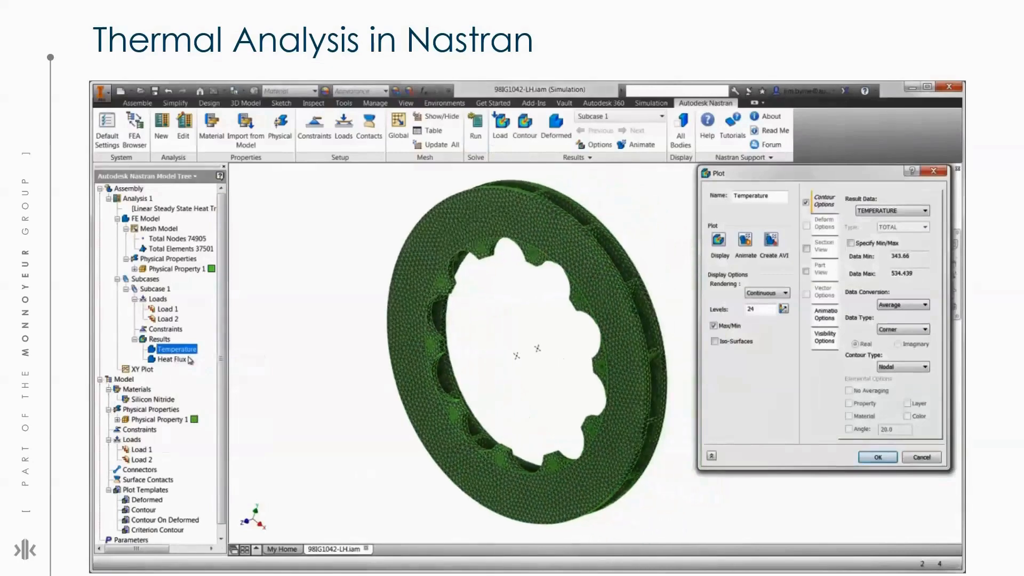
{"action": "left_click", "coordinate": [824, 345]}
{"action": "left_click", "coordinate": [905, 340]}
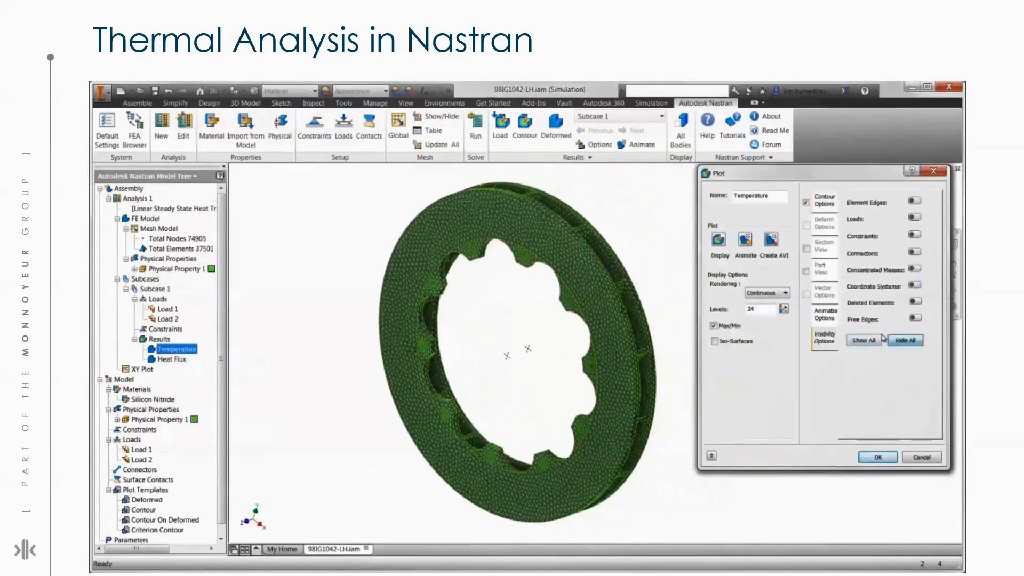
{"action": "left_click", "coordinate": [719, 240]}
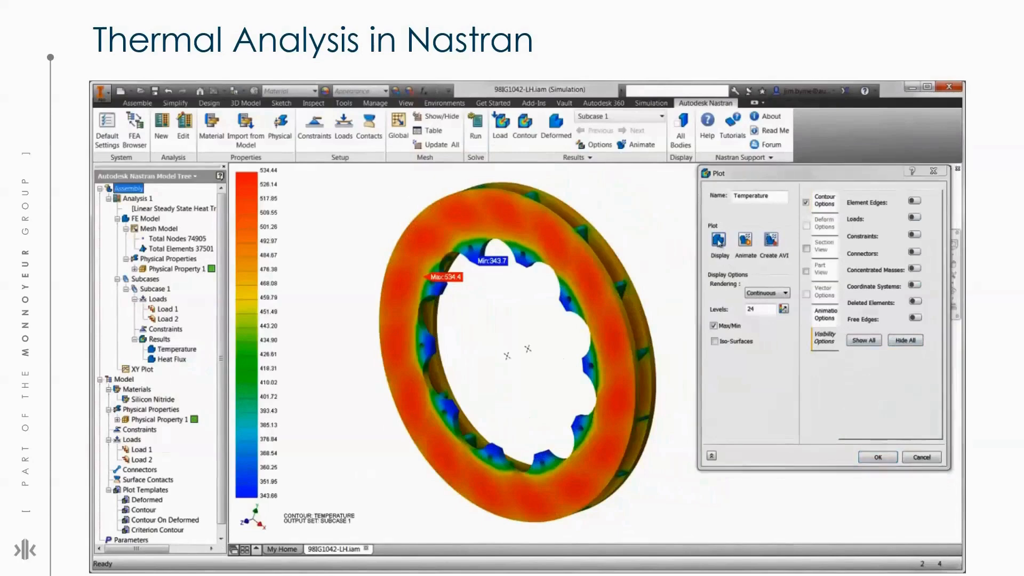
{"action": "left_click", "coordinate": [867, 459]}
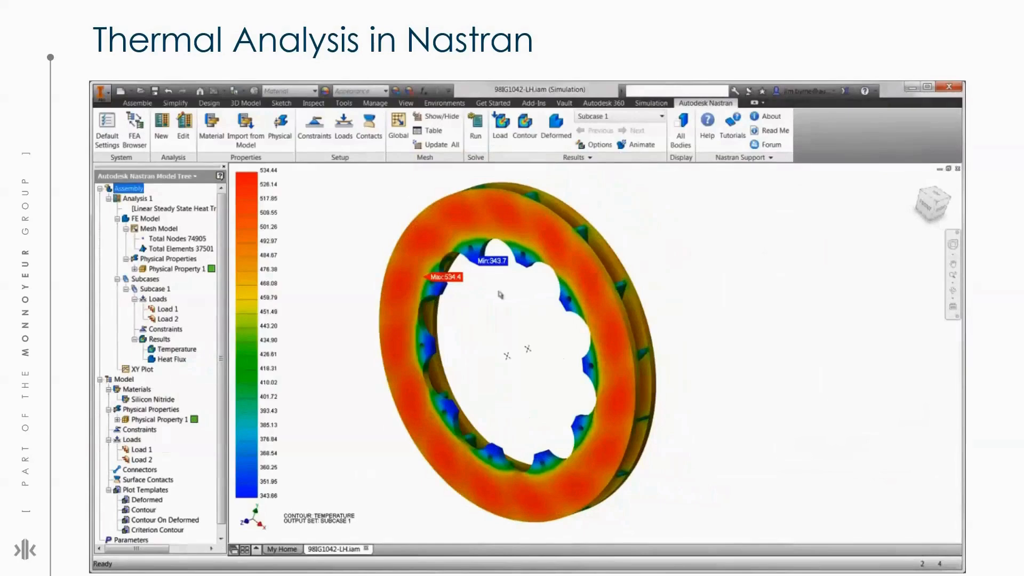
Change the type of Analysis 1 to Linear Static.
{"action": "right_click", "coordinate": [142, 200]}
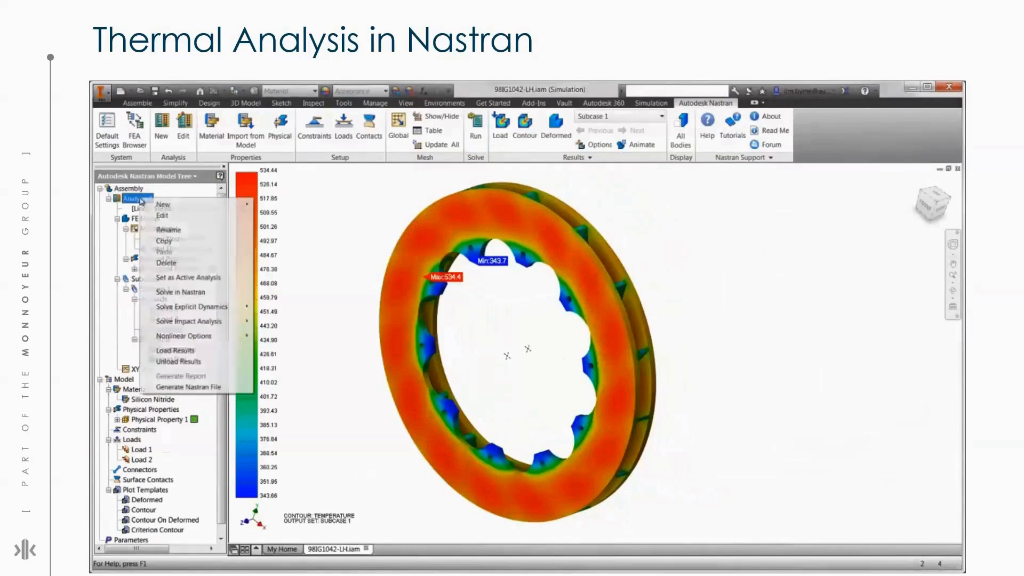
{"action": "left_click", "coordinate": [163, 216]}
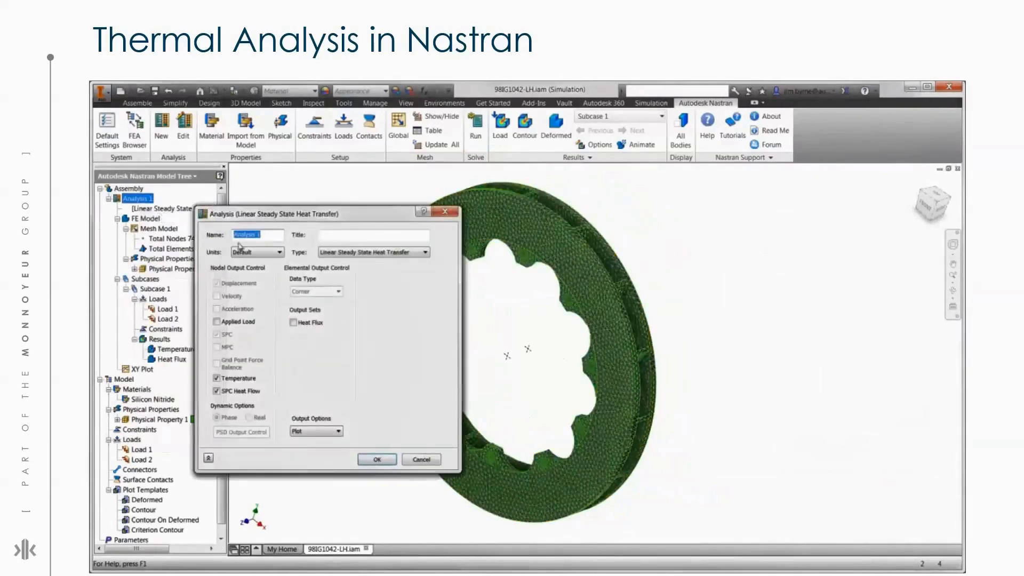
{"action": "left_click", "coordinate": [359, 254]}
{"action": "left_click", "coordinate": [361, 261]}
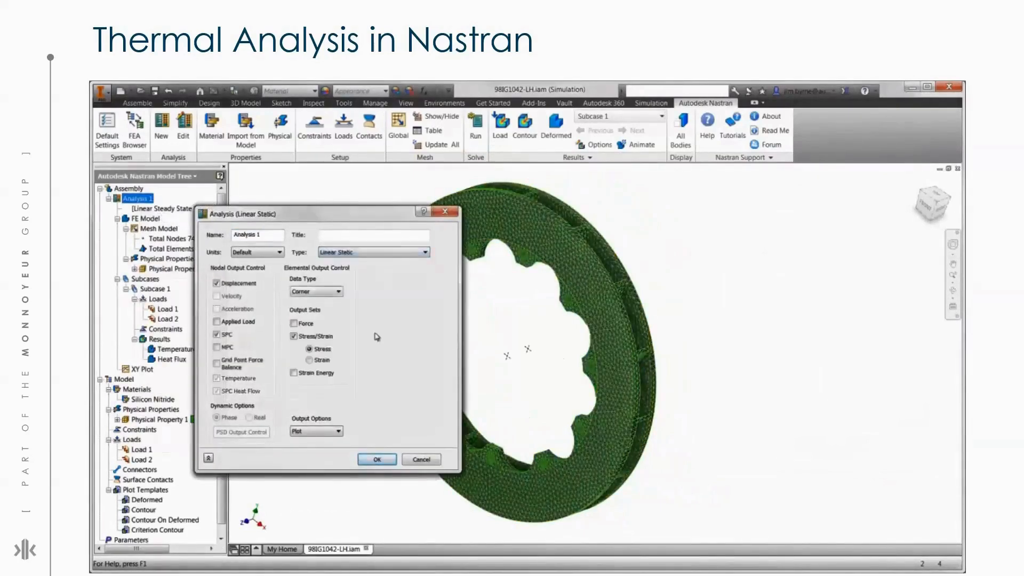
{"action": "left_click", "coordinate": [377, 459]}
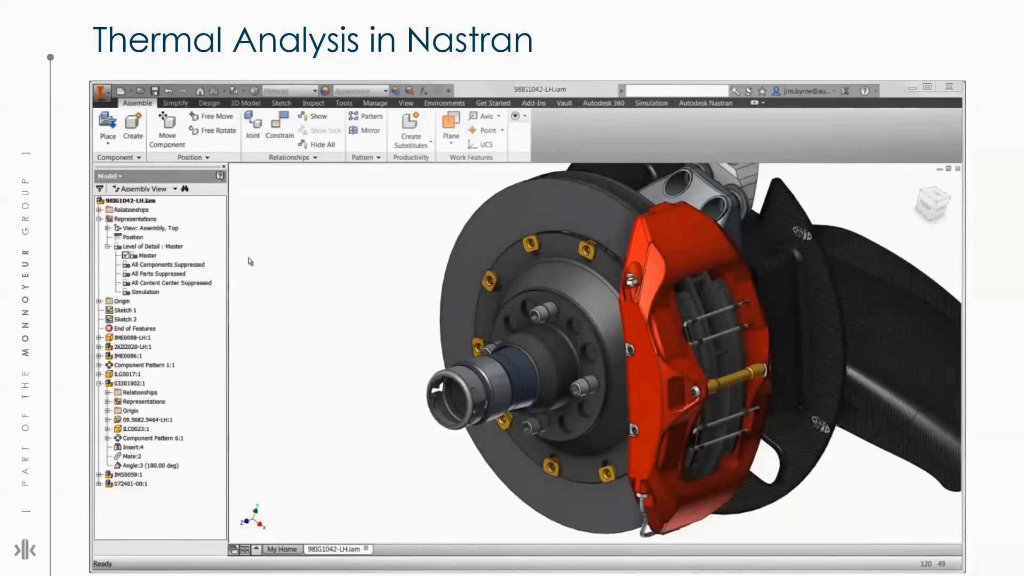
Activate the Simulation level of detail for the assembly and display the Nastran model tree with its Model branch expanded.
{"action": "left_click", "coordinate": [155, 294]}
{"action": "double_click", "coordinate": [145, 293]}
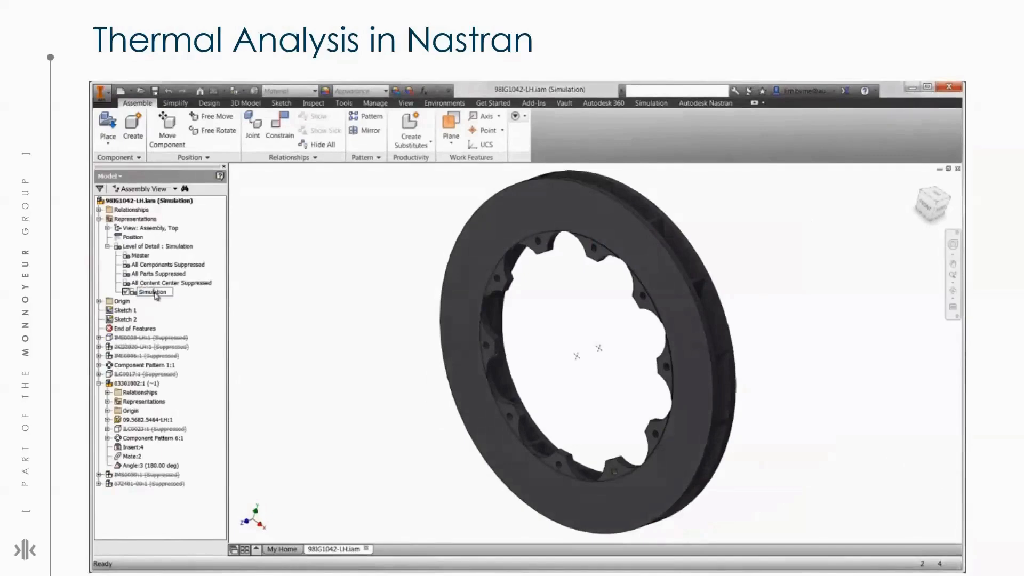
{"action": "left_click", "coordinate": [687, 104]}
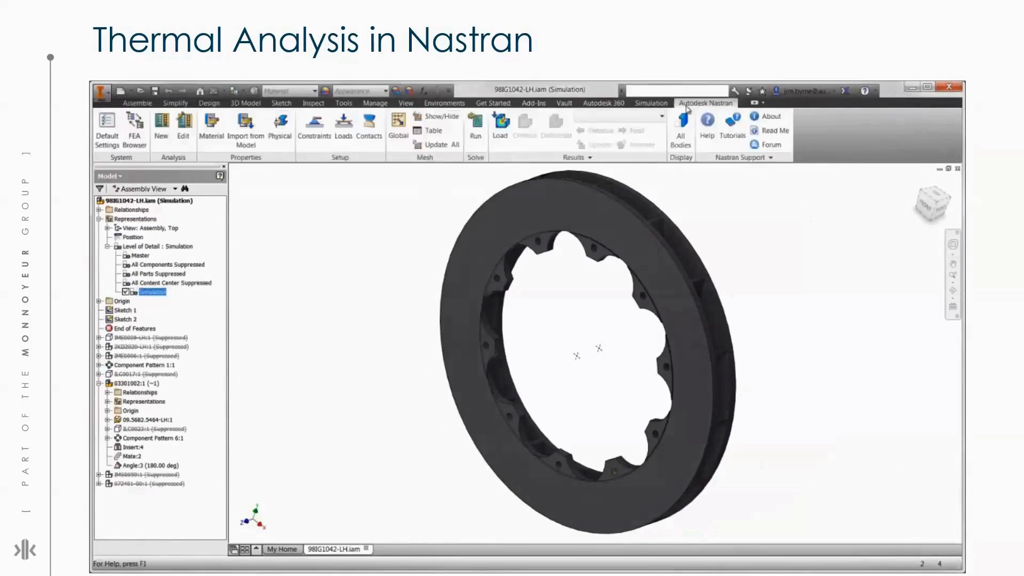
{"action": "left_click", "coordinate": [138, 138]}
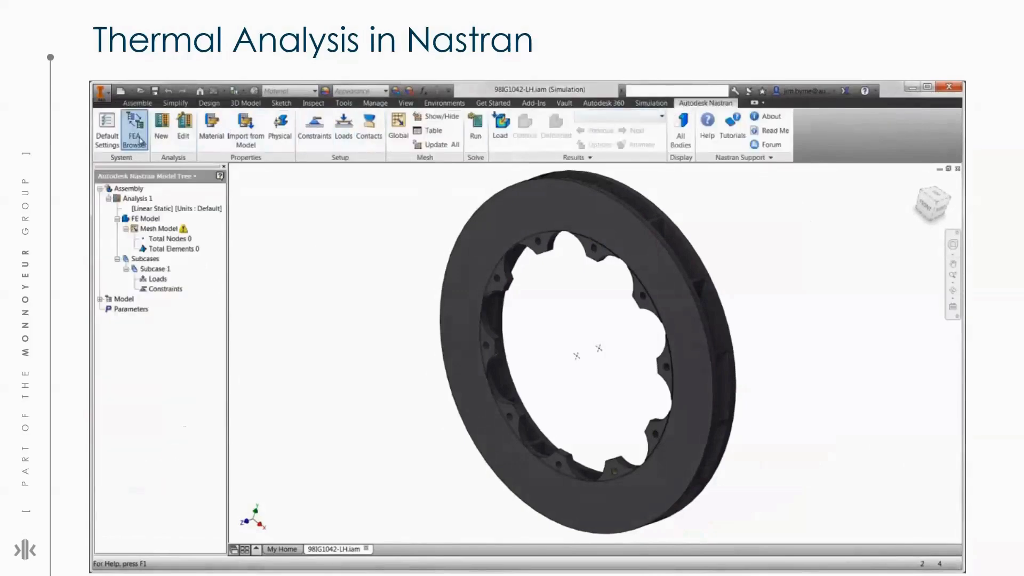
{"action": "left_click", "coordinate": [101, 299]}
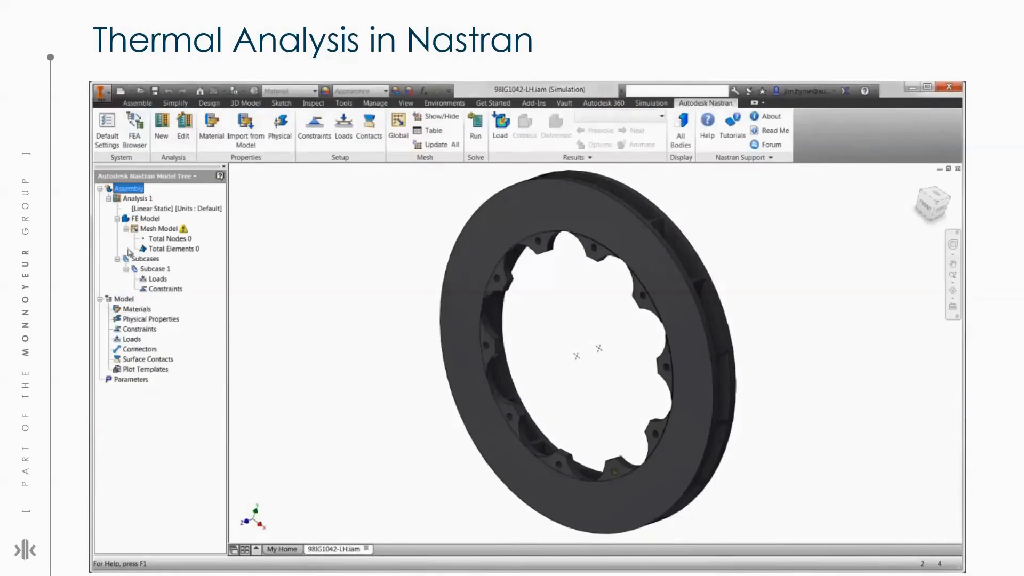
Set the type of Analysis 1 to Linear Steady State Heat Transfer.
{"action": "right_click", "coordinate": [137, 199]}
{"action": "left_click", "coordinate": [159, 215]}
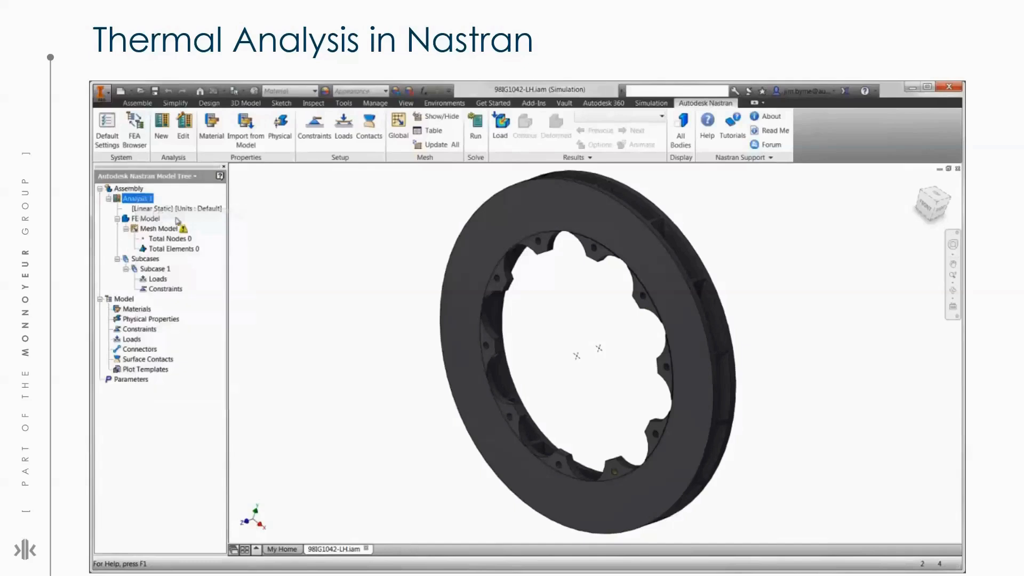
{"action": "left_click", "coordinate": [326, 252]}
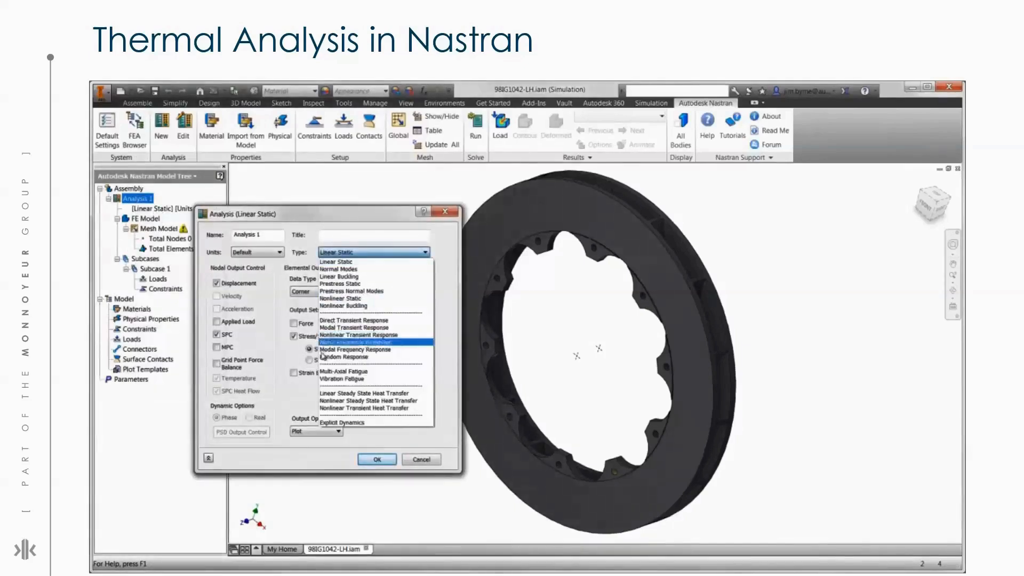
{"action": "left_click", "coordinate": [326, 394]}
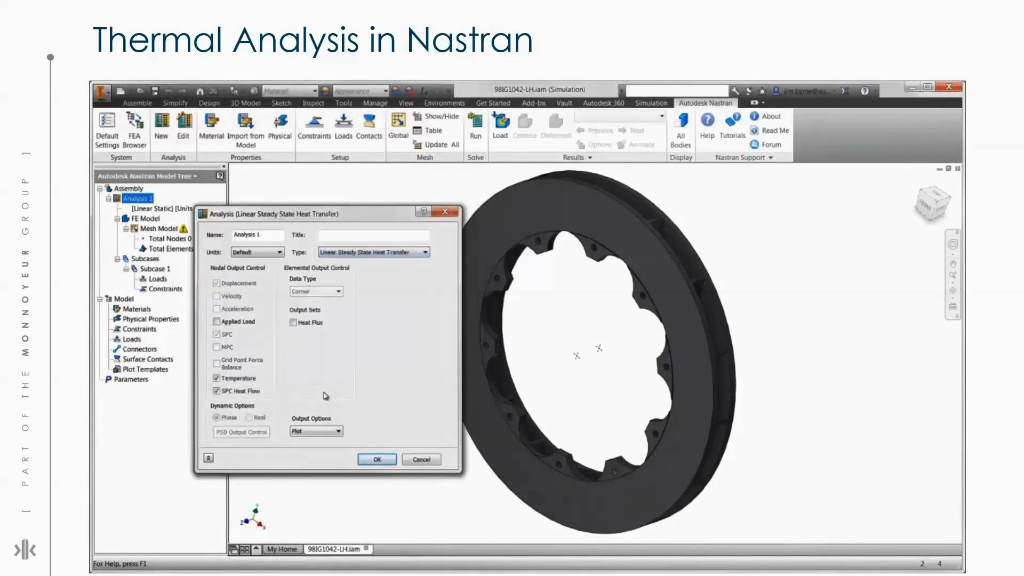
{"action": "left_click", "coordinate": [377, 459]}
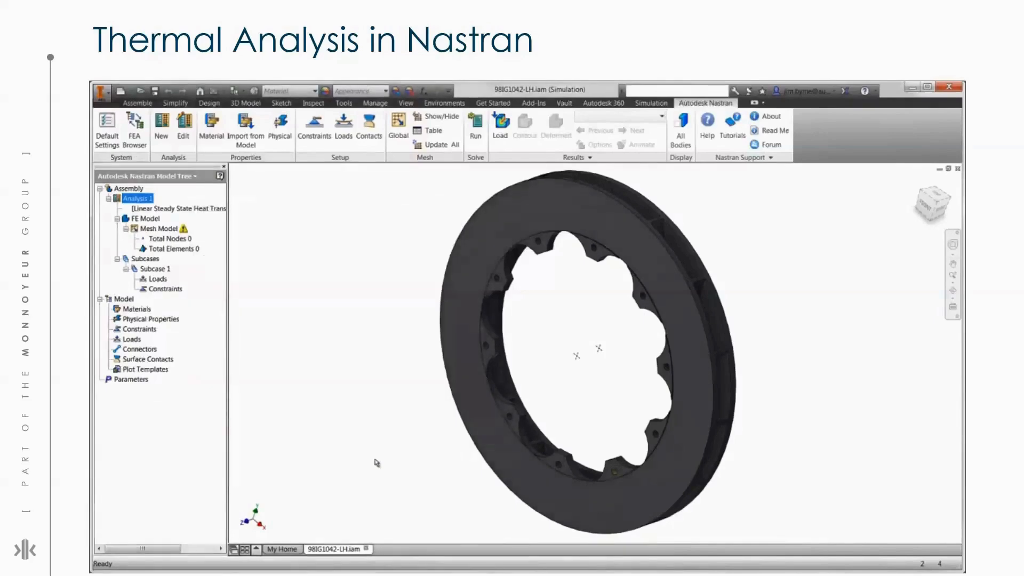
Import the material from the model and create a Silicon Nitride solid-element physical property associated with the brake disc.
{"action": "left_click", "coordinate": [244, 139]}
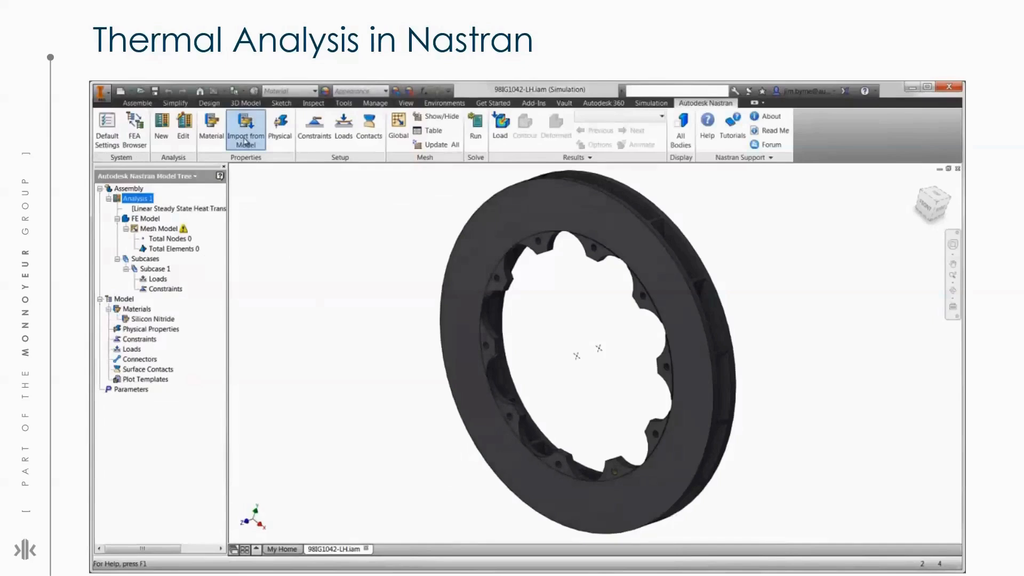
{"action": "left_click", "coordinate": [286, 140]}
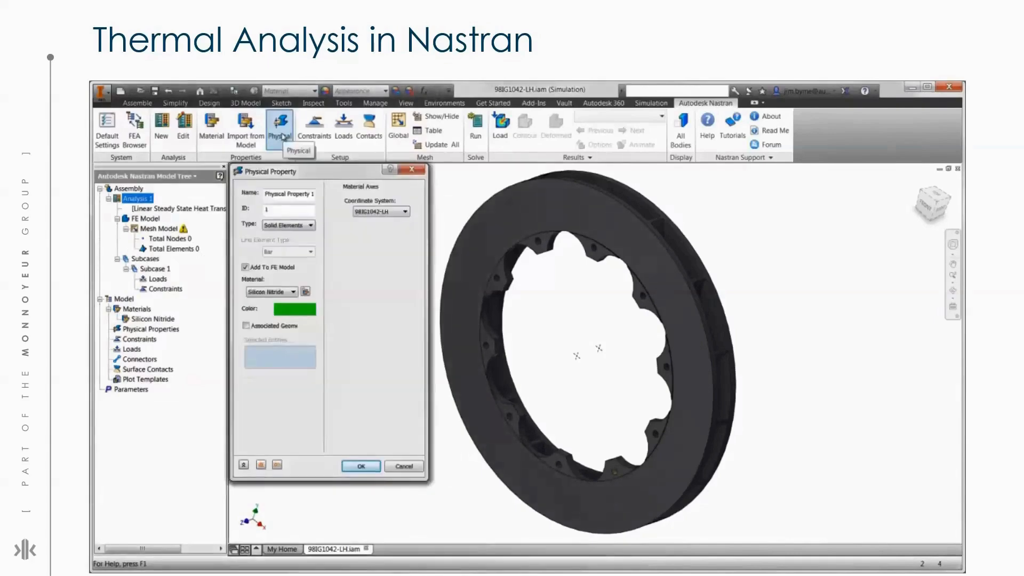
{"action": "left_click", "coordinate": [245, 325]}
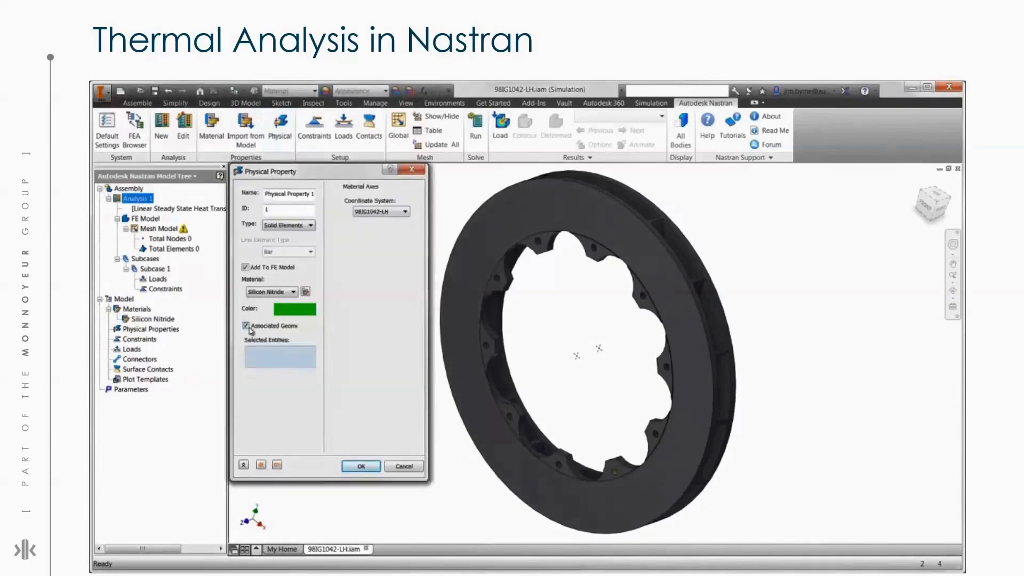
{"action": "left_click", "coordinate": [465, 350]}
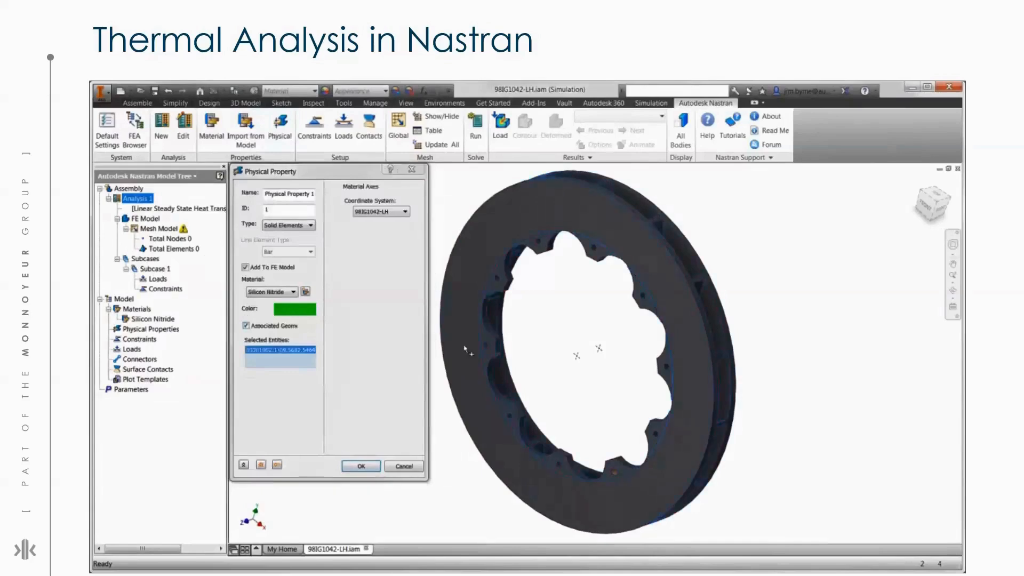
{"action": "left_click", "coordinate": [361, 466]}
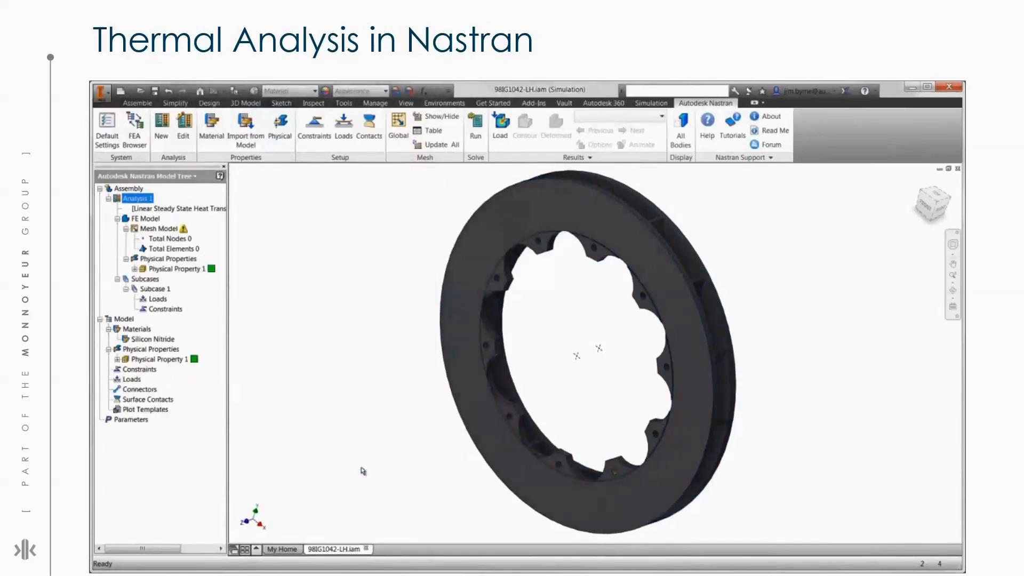
Mesh the disc with a global element size of 4 mm.
{"action": "left_click", "coordinate": [399, 140]}
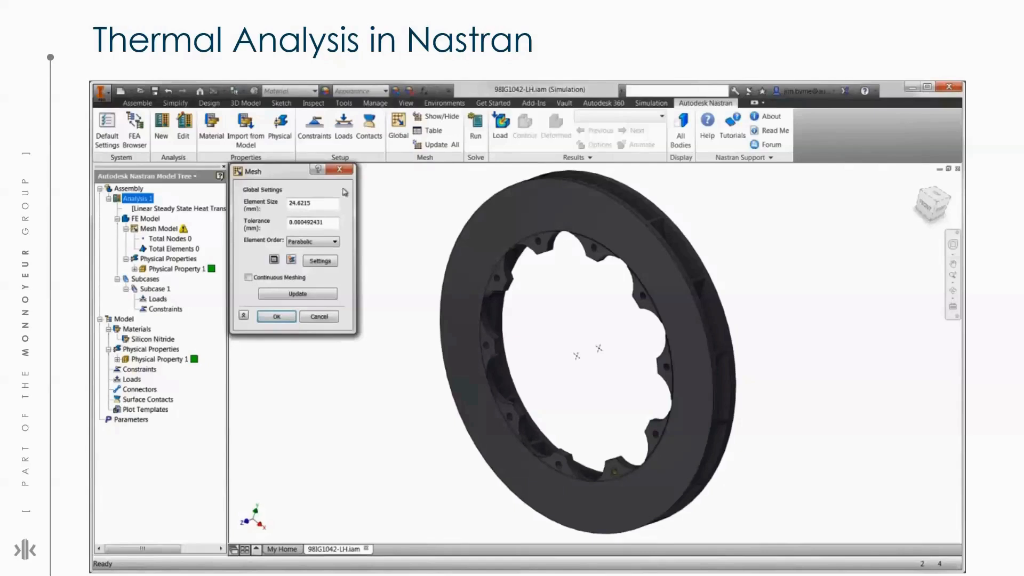
{"action": "left_click_drag", "start_coordinate": [318, 205], "coordinate": [274, 214]}
{"action": "type", "text": "4"}
{"action": "left_click", "coordinate": [276, 317]}
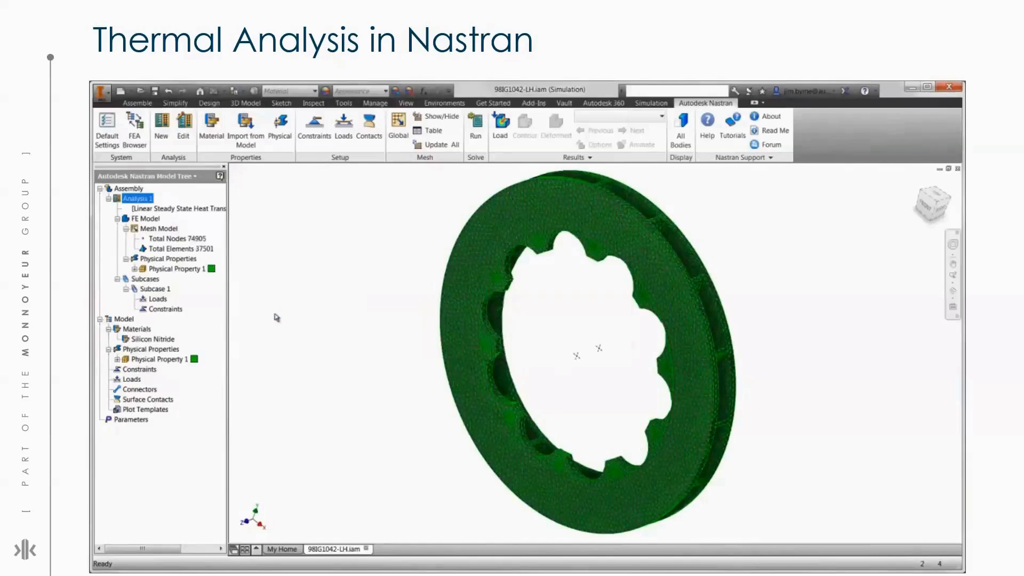
Start a convection load on all disc faces, excluding the two large flat friction faces.
{"action": "left_click", "coordinate": [343, 147]}
{"action": "left_click", "coordinate": [310, 225]}
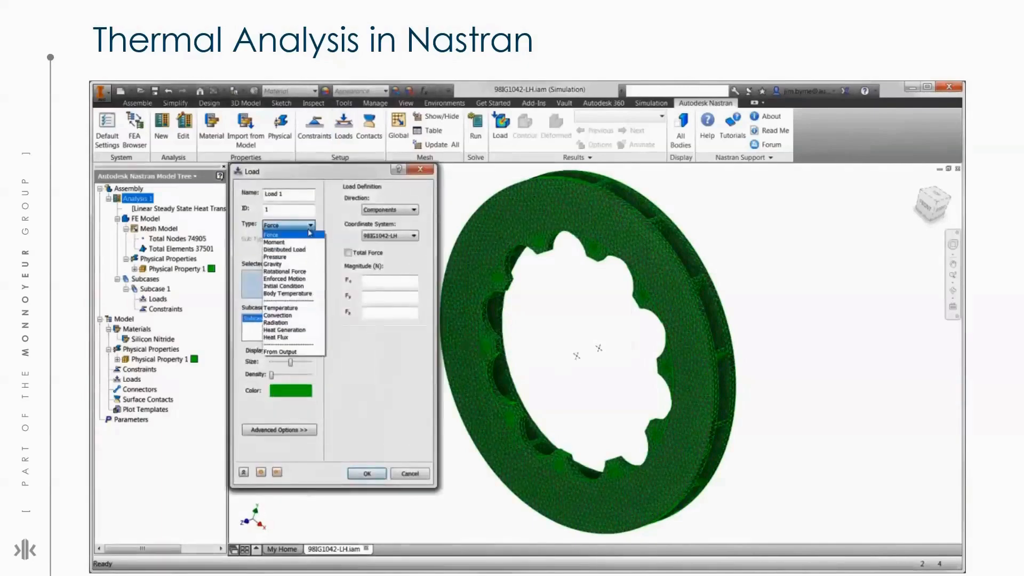
{"action": "left_click", "coordinate": [275, 316]}
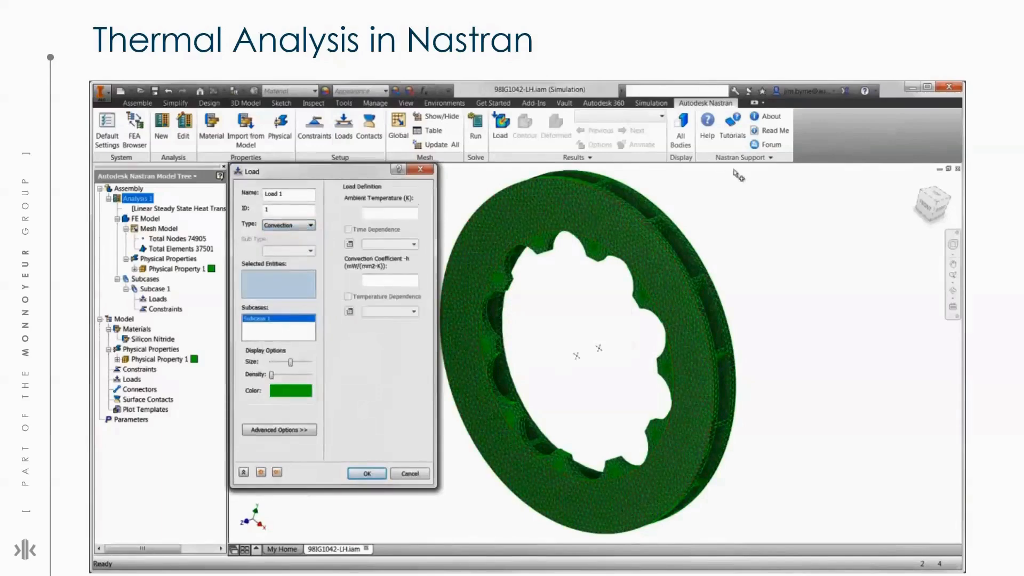
{"action": "left_click_drag", "start_coordinate": [734, 170], "coordinate": [420, 546]}
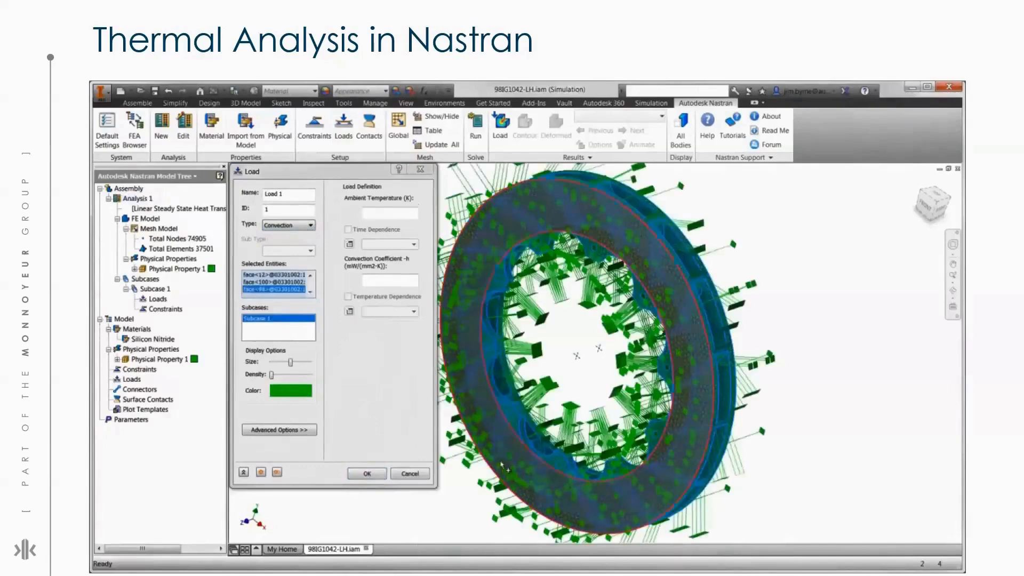
{"action": "left_click", "coordinate": [511, 466], "text": "ctrl"}
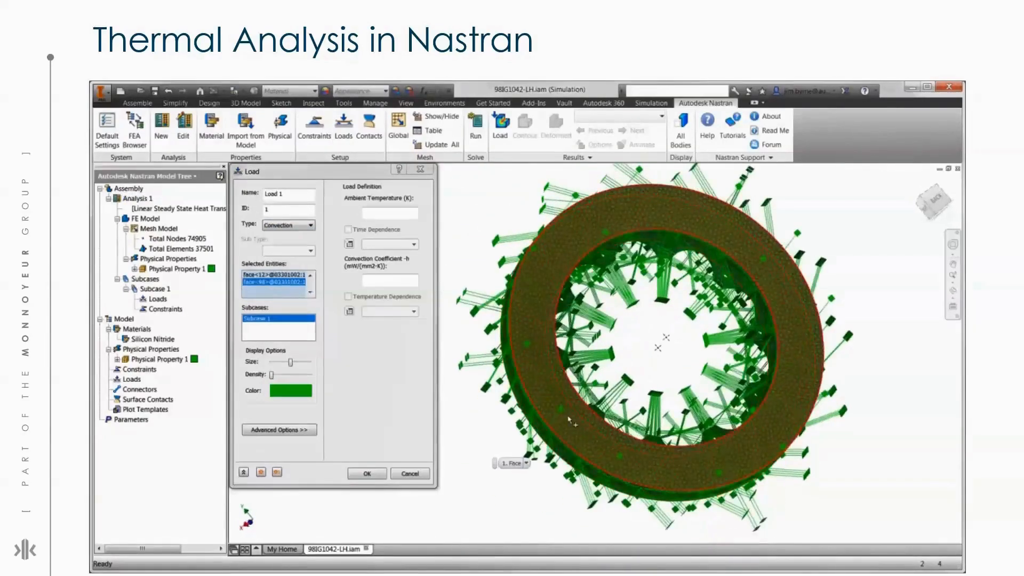
{"action": "left_click", "coordinate": [513, 467], "text": "ctrl"}
Give the convection load an ambient temperature of 293 K and a convection coefficient of 0.5458 mW/(mm2-K), and create it.
{"action": "left_click", "coordinate": [396, 214]}
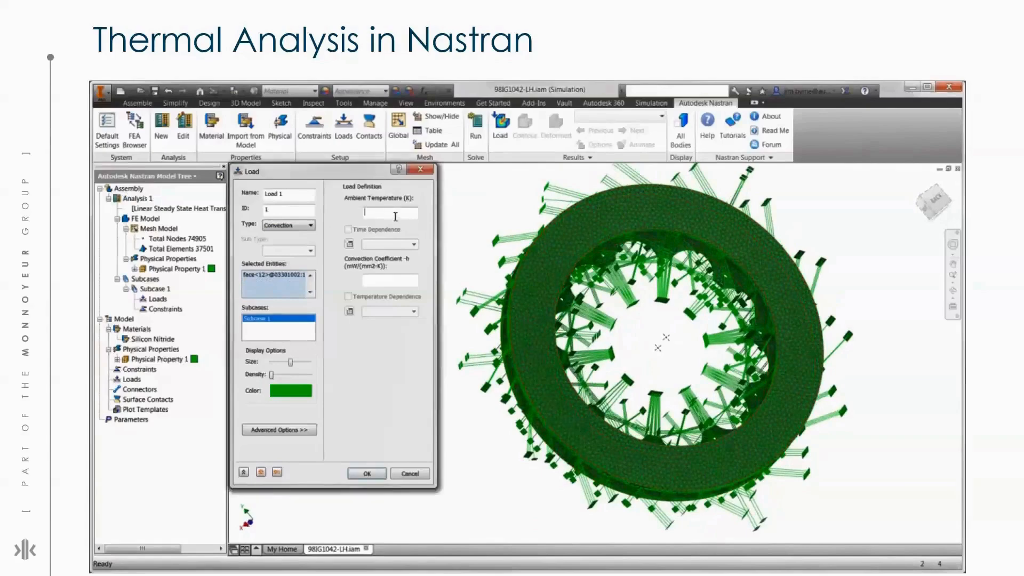
{"action": "type", "text": "293"}
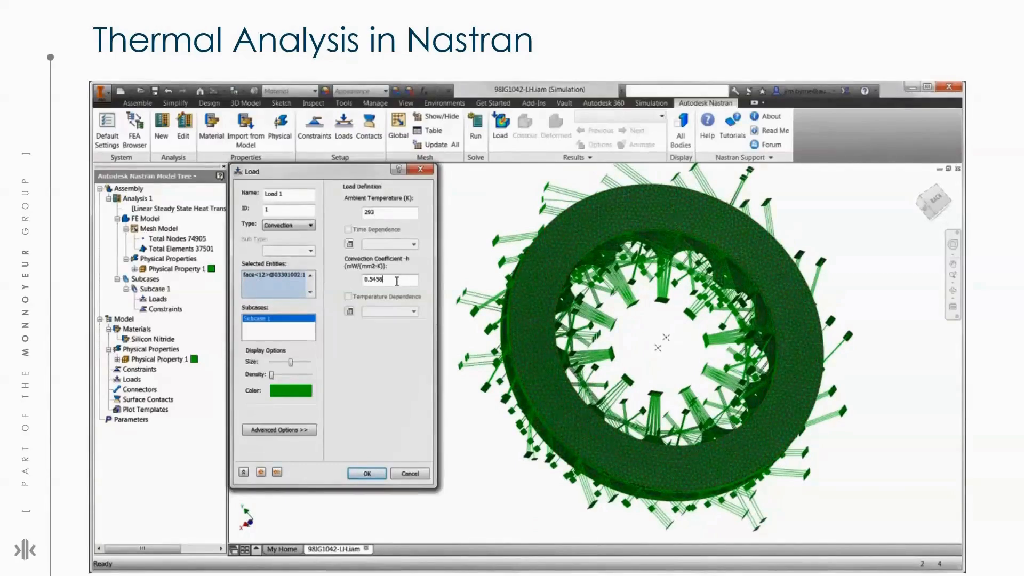
{"action": "left_click", "coordinate": [357, 473]}
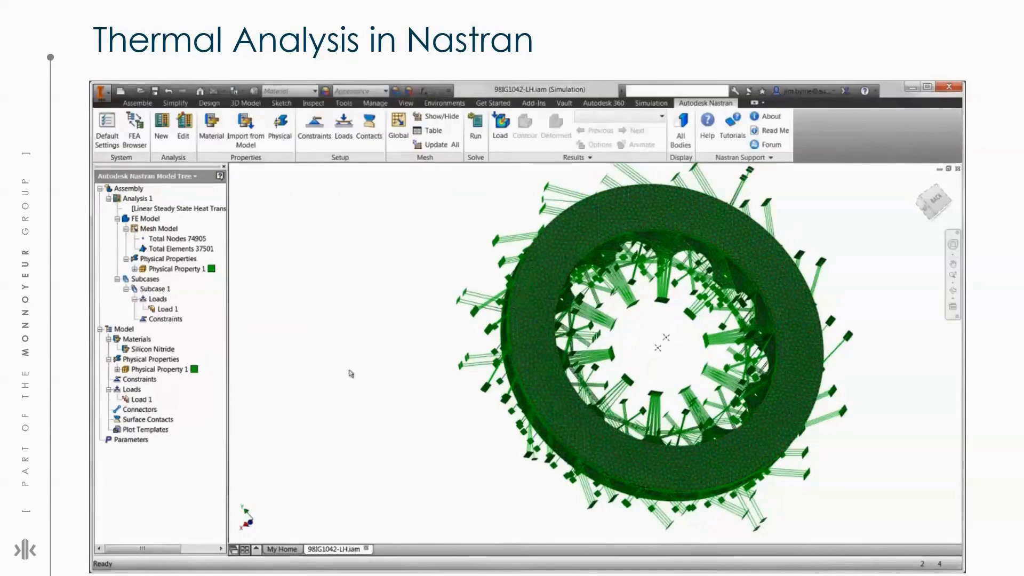
Apply a heat flux load of 150 mW/mm2 to the two large flat friction faces of the disc.
{"action": "left_click", "coordinate": [343, 127]}
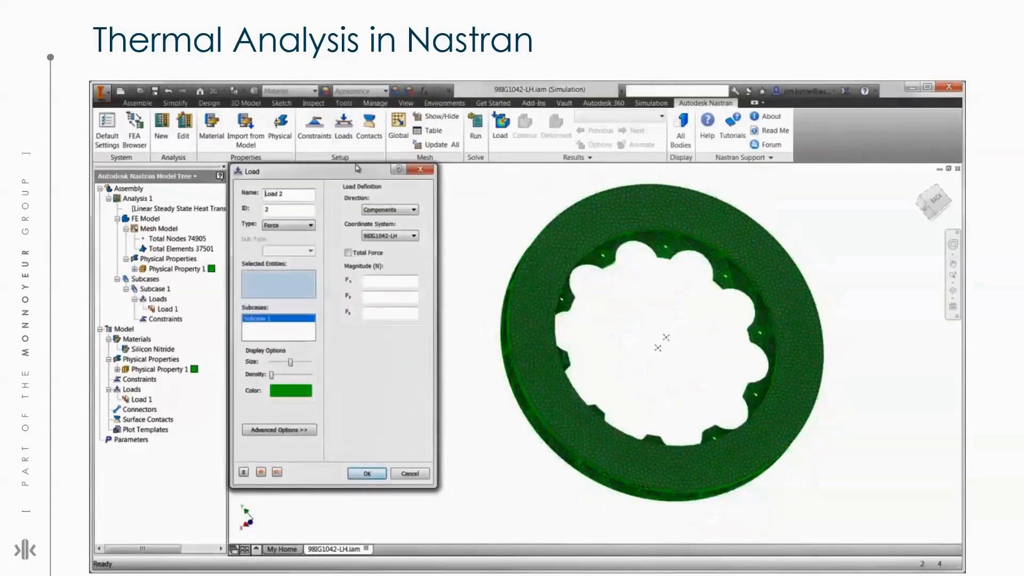
{"action": "left_click", "coordinate": [298, 225]}
{"action": "left_click", "coordinate": [288, 339]}
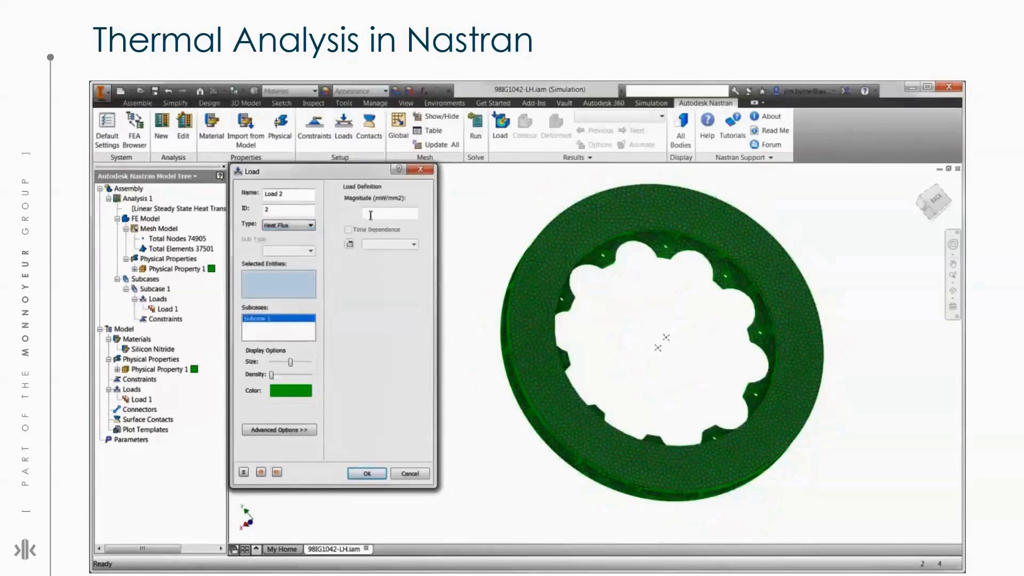
{"action": "left_click", "coordinate": [378, 212]}
{"action": "left_click", "coordinate": [525, 304]}
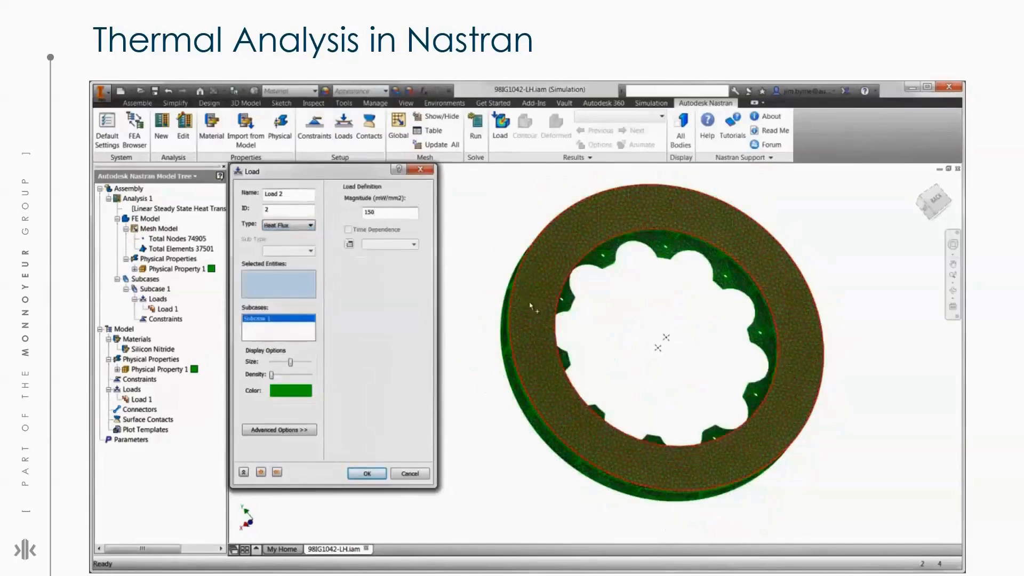
{"action": "left_click", "coordinate": [919, 183]}
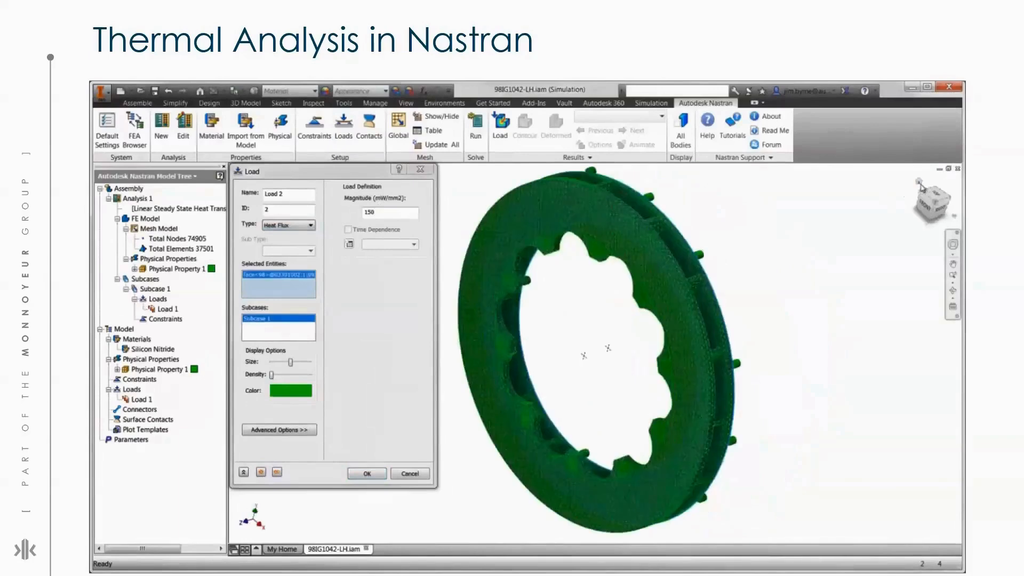
{"action": "left_click", "coordinate": [447, 389]}
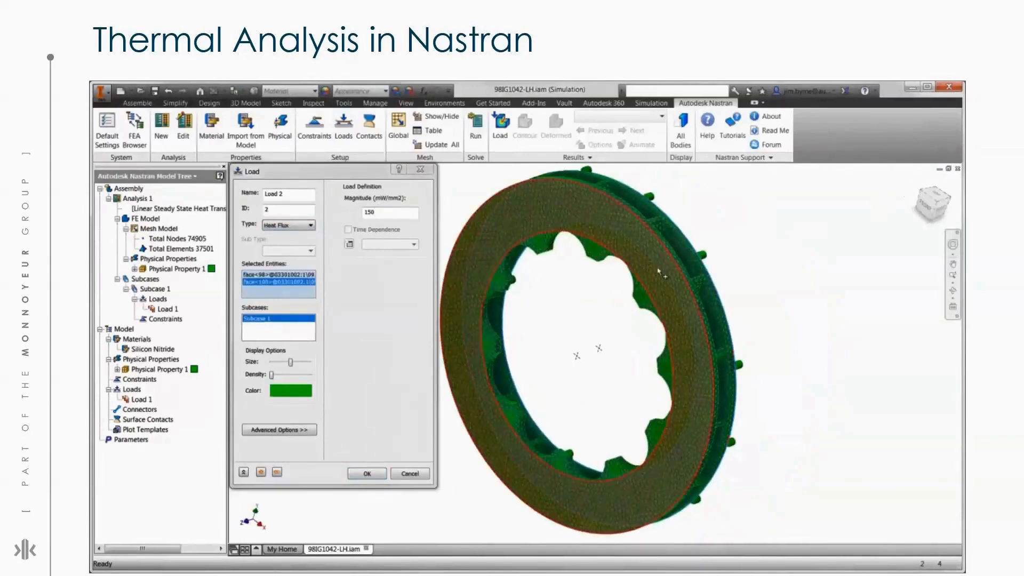
{"action": "left_click", "coordinate": [363, 473]}
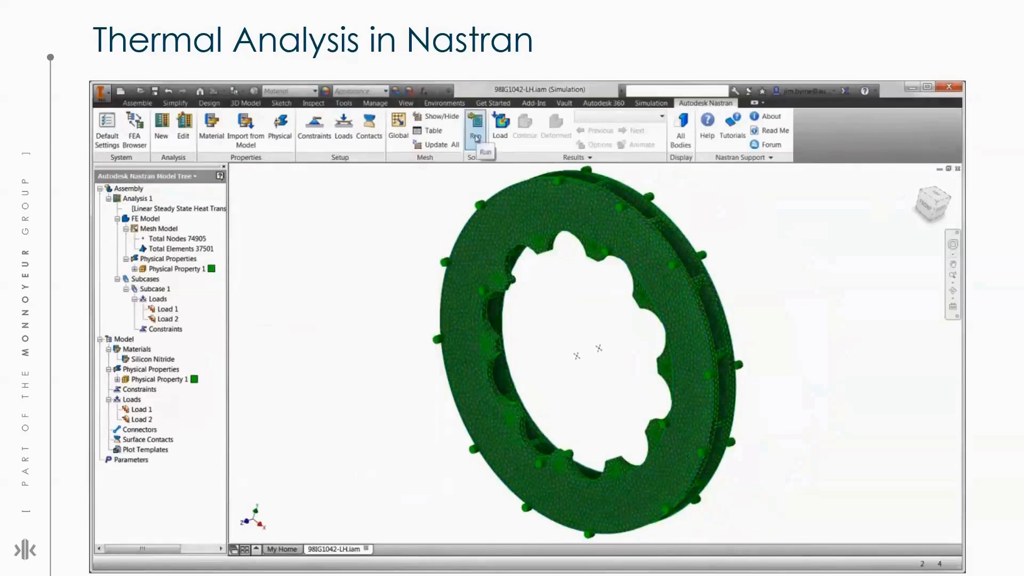
Solve the heat transfer analysis and display the temperature contour plot with all visibility options hidden.
{"action": "left_click", "coordinate": [477, 138]}
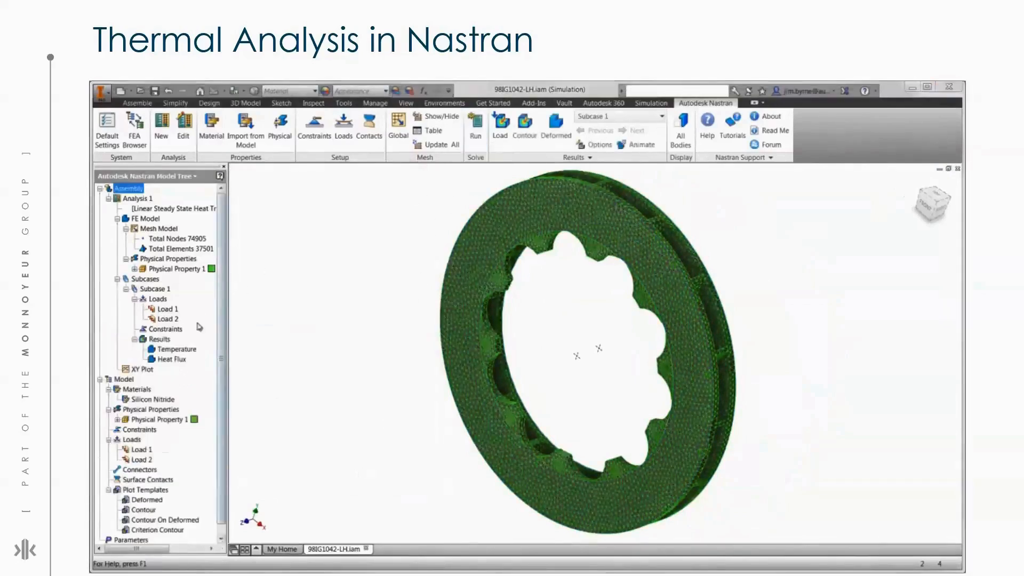
{"action": "right_click", "coordinate": [177, 351]}
{"action": "left_click", "coordinate": [196, 358]}
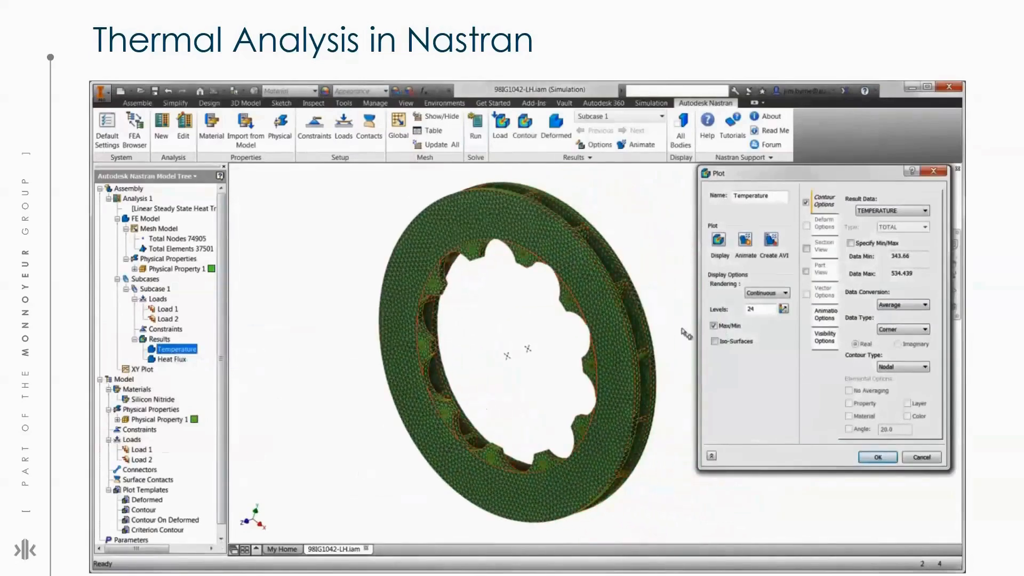
{"action": "left_click", "coordinate": [825, 338]}
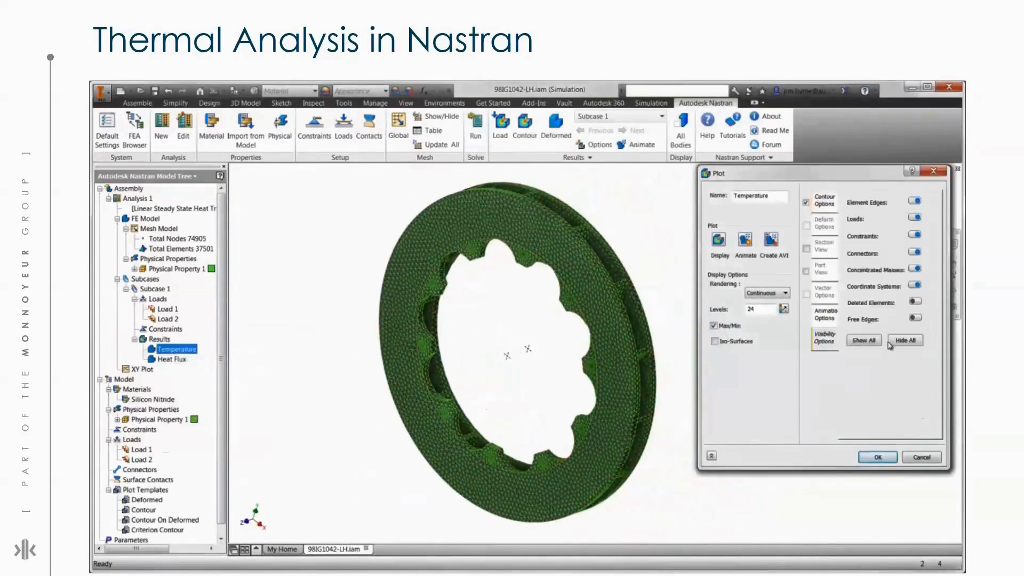
{"action": "left_click", "coordinate": [905, 340]}
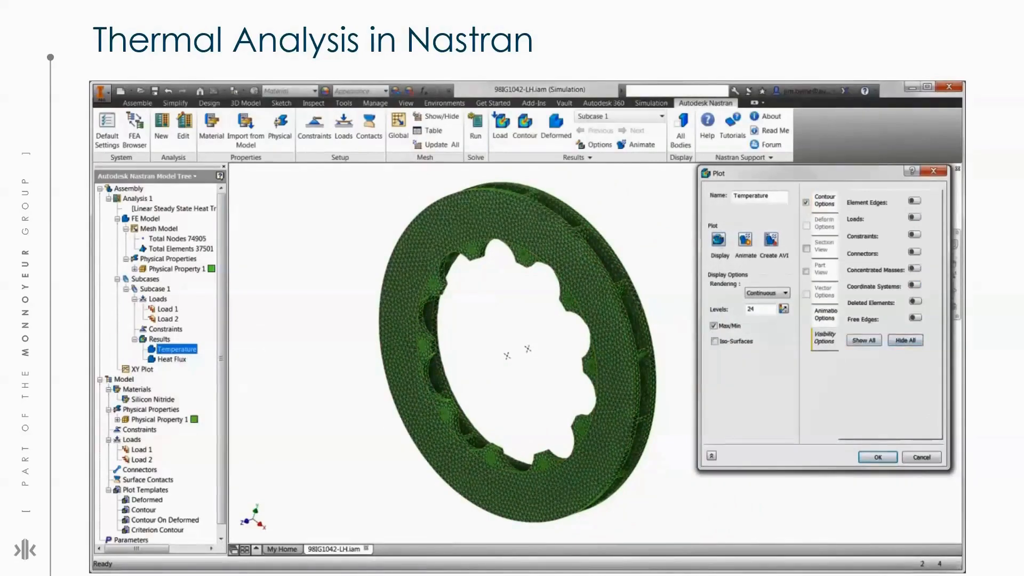
{"action": "left_click", "coordinate": [718, 241]}
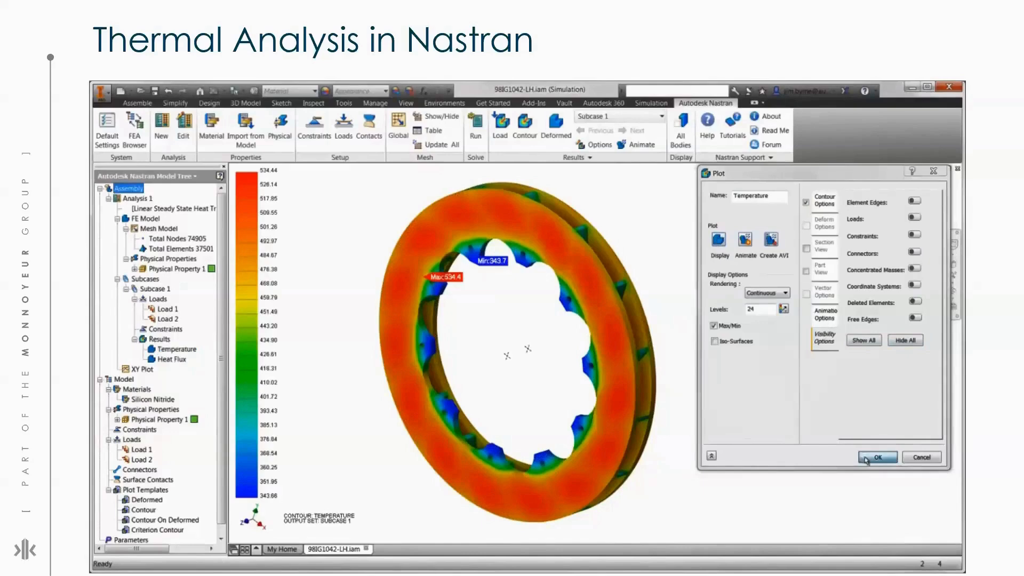
{"action": "left_click", "coordinate": [877, 457]}
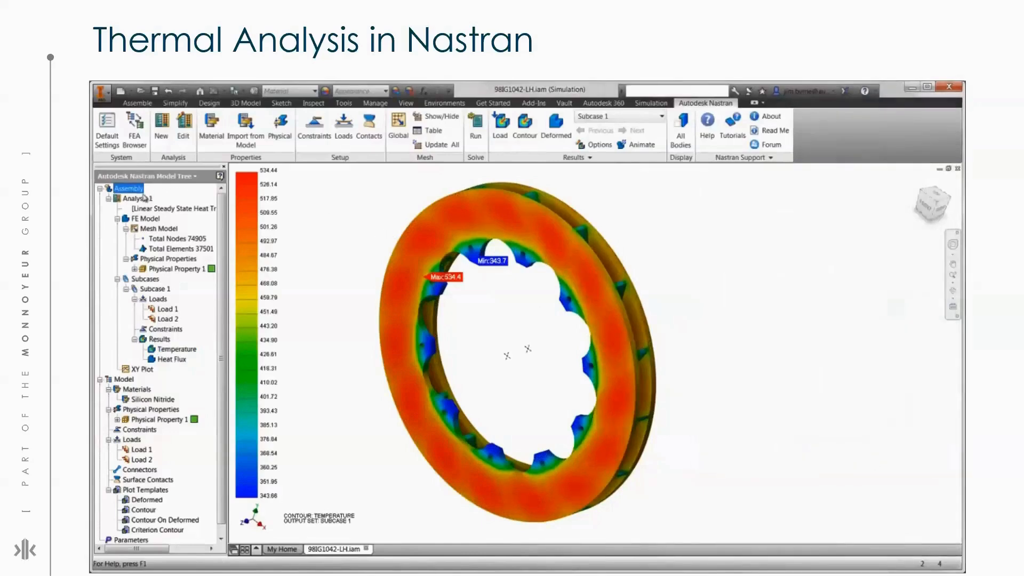
Change Analysis 1 to the Linear Static type and accept removing the invalid thermal loads from the subcase.
{"action": "right_click", "coordinate": [140, 198]}
{"action": "left_click", "coordinate": [161, 217]}
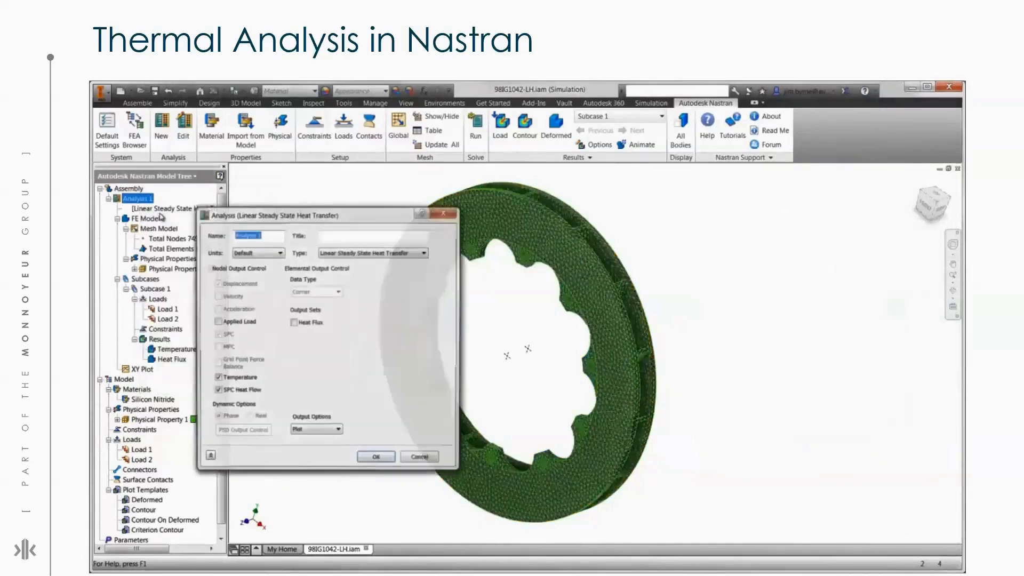
{"action": "left_click", "coordinate": [361, 256]}
{"action": "left_click", "coordinate": [352, 262]}
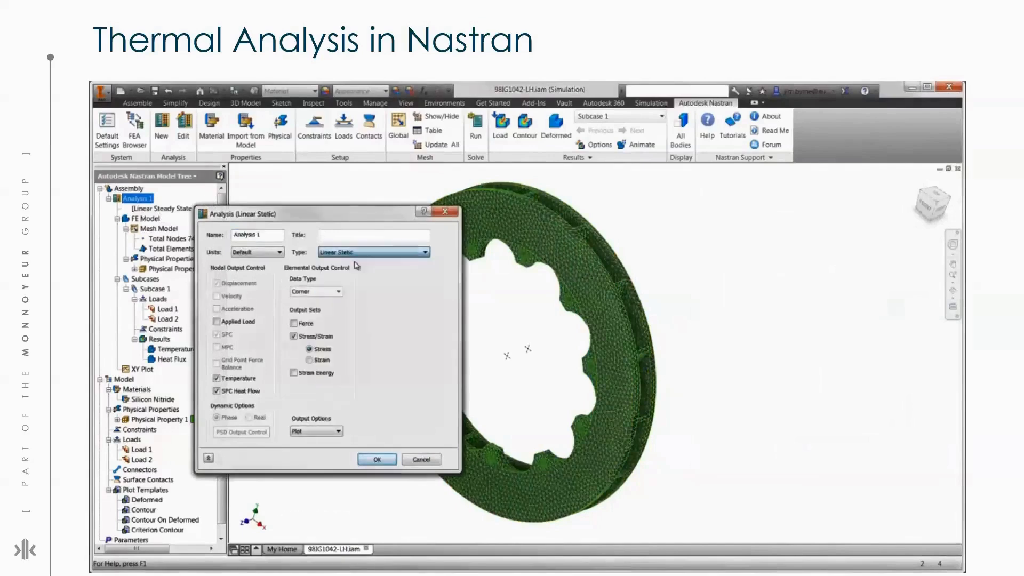
{"action": "left_click", "coordinate": [376, 457]}
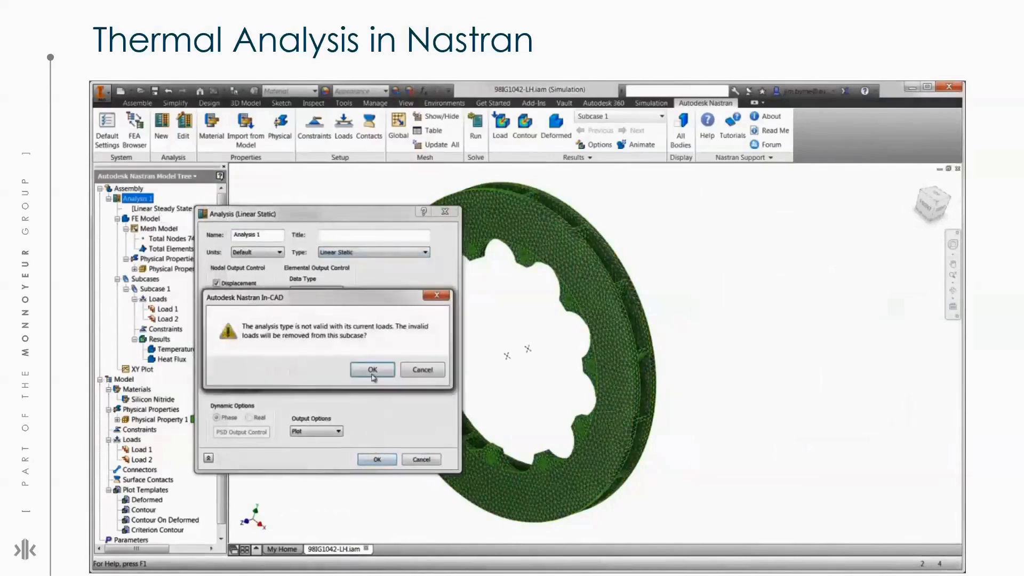
{"action": "left_click", "coordinate": [372, 375]}
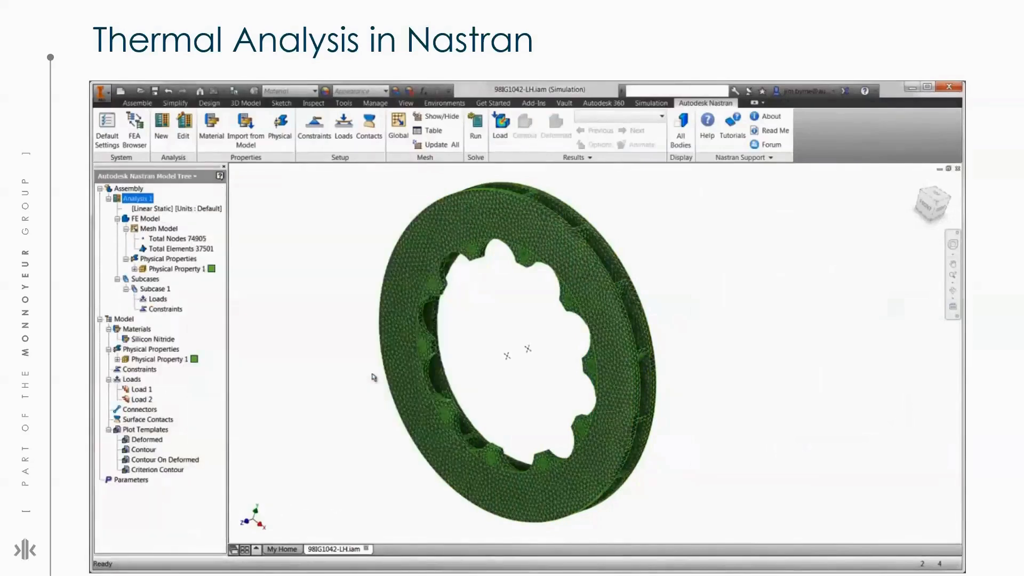
Add a structural constraint fixing all translations and rotations on the bolt hole faces around the disc's inner edge.
{"action": "left_click", "coordinate": [324, 135]}
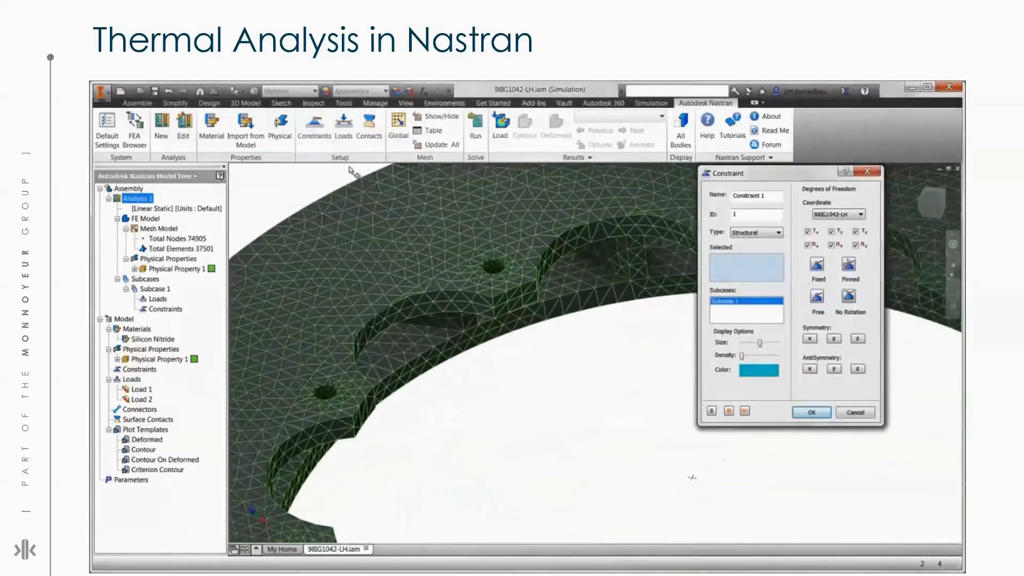
{"action": "left_click", "coordinate": [369, 233]}
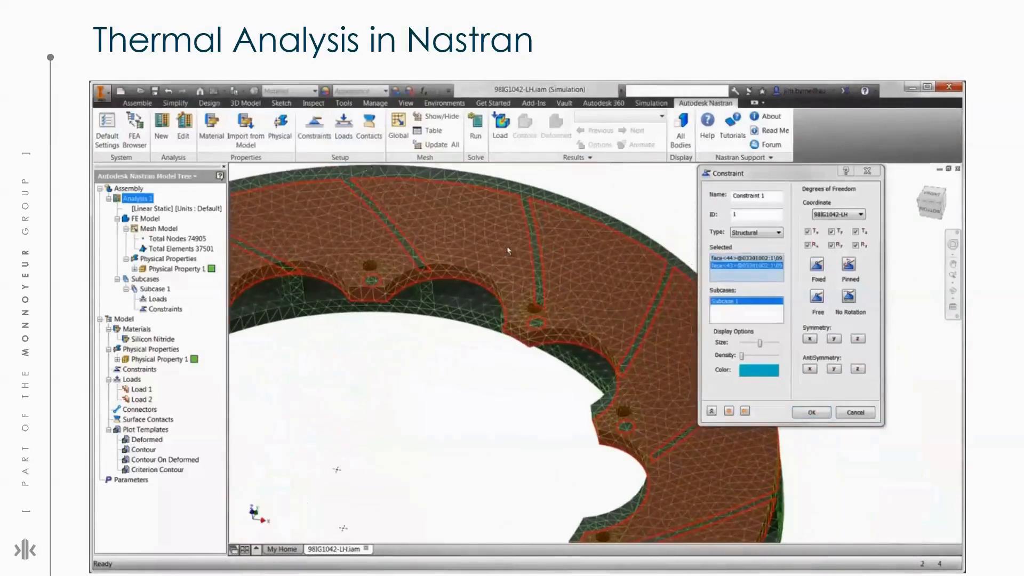
{"action": "left_click", "coordinate": [371, 270]}
{"action": "left_click", "coordinate": [533, 309]}
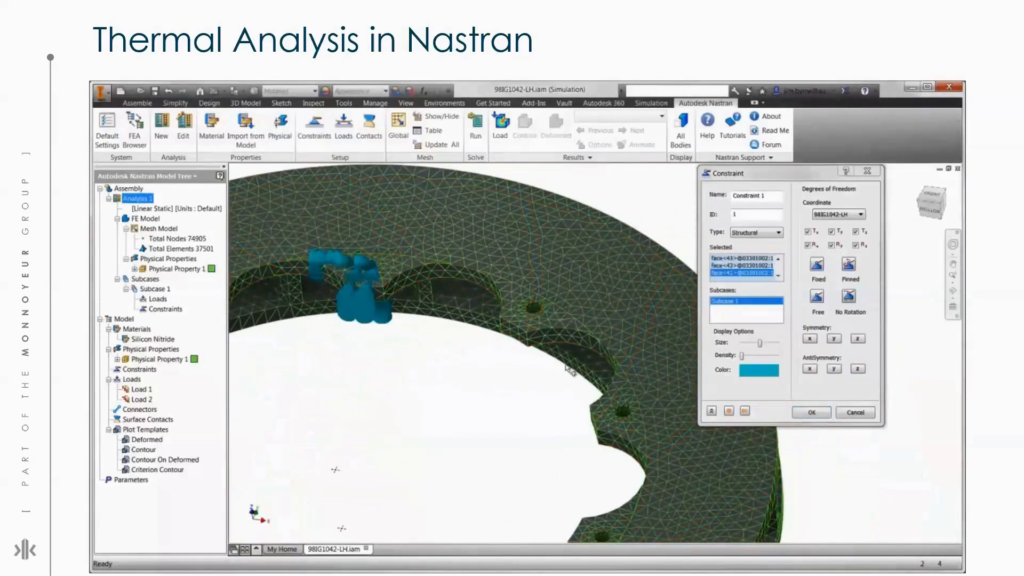
{"action": "left_click", "coordinate": [623, 420]}
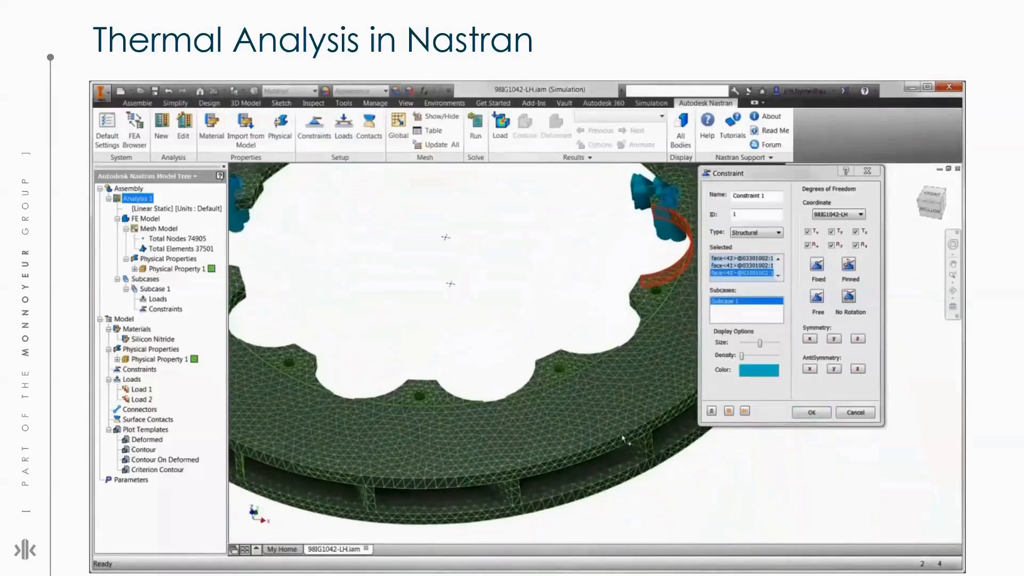
{"action": "left_click", "coordinate": [633, 304]}
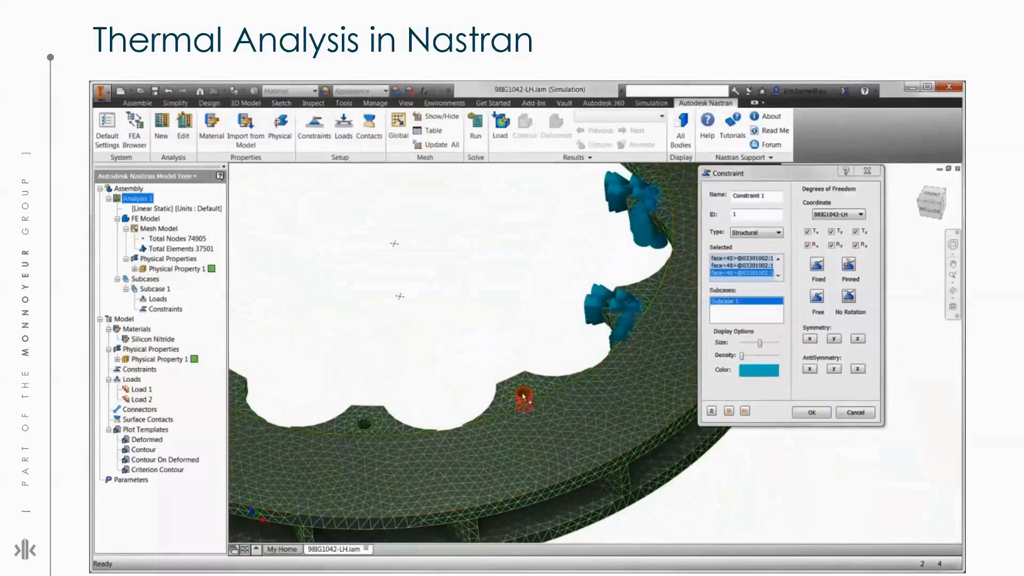
{"action": "left_click", "coordinate": [522, 397]}
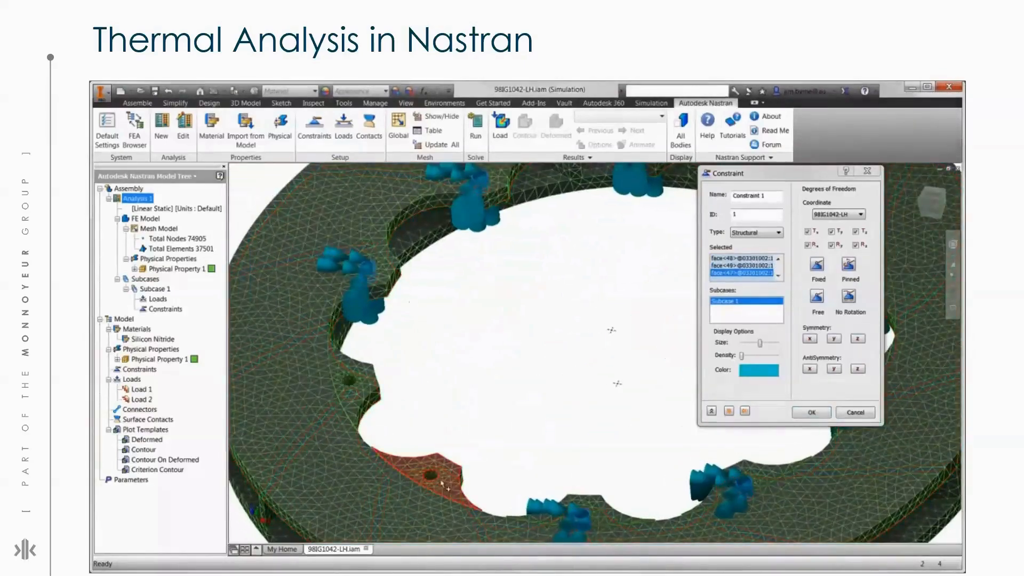
{"action": "left_click", "coordinate": [443, 485]}
{"action": "left_click", "coordinate": [346, 381]}
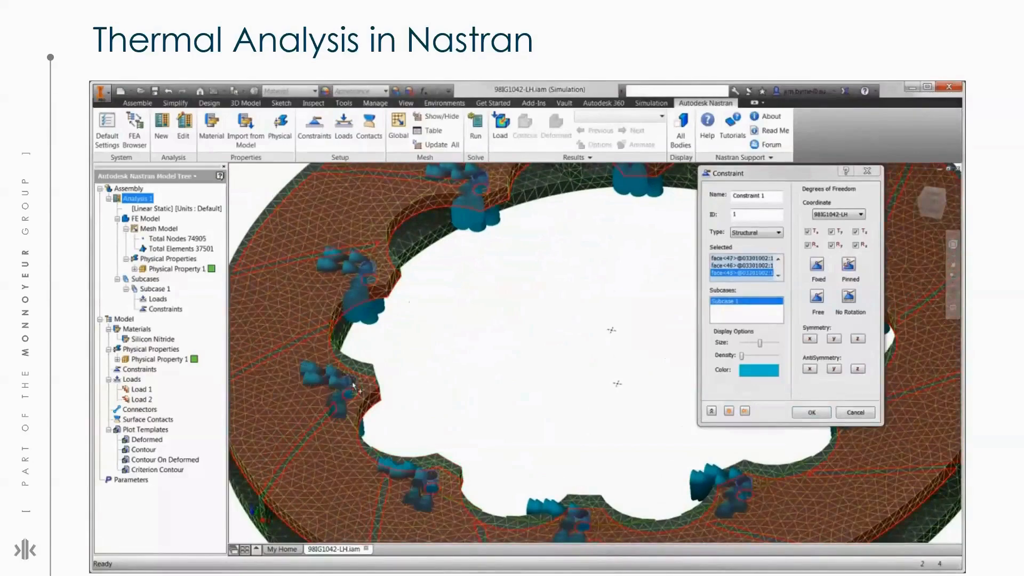
{"action": "left_click", "coordinate": [809, 415]}
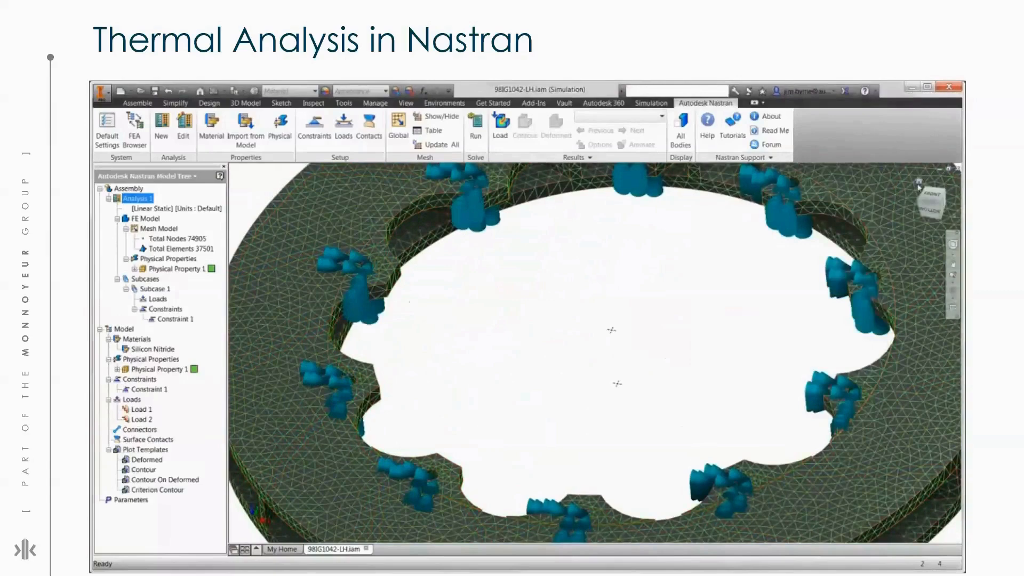
{"action": "left_click", "coordinate": [918, 182]}
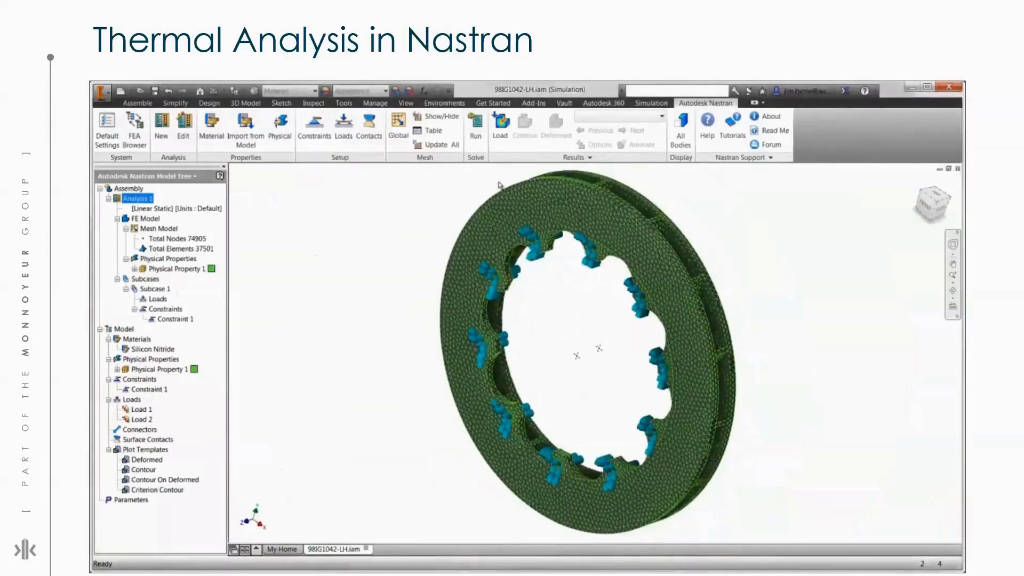
Create an interpolation rigid body connector from the front centre point to the disc's front friction face.
{"action": "right_click", "coordinate": [149, 428]}
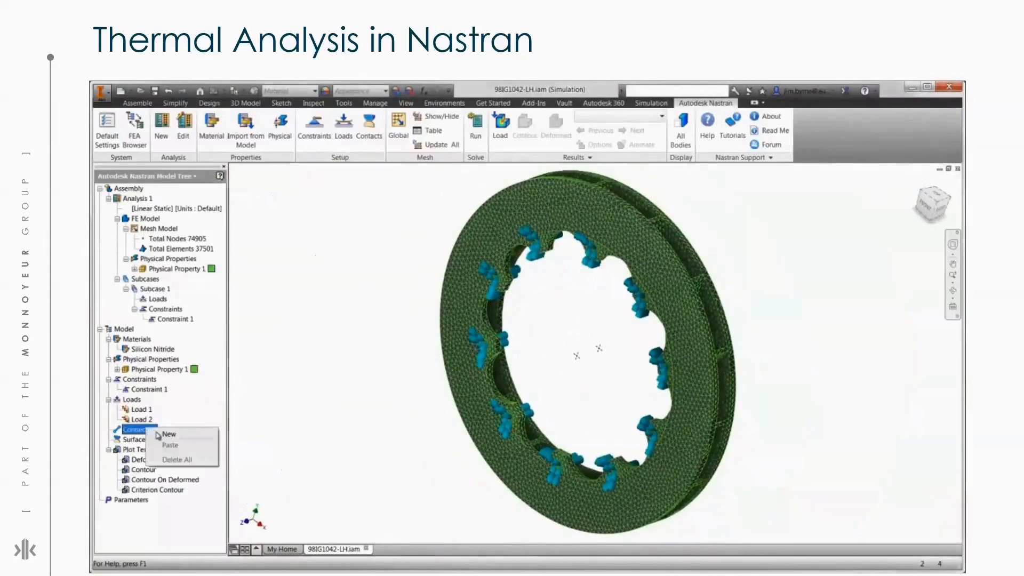
{"action": "left_click", "coordinate": [158, 433]}
{"action": "left_click", "coordinate": [756, 212]}
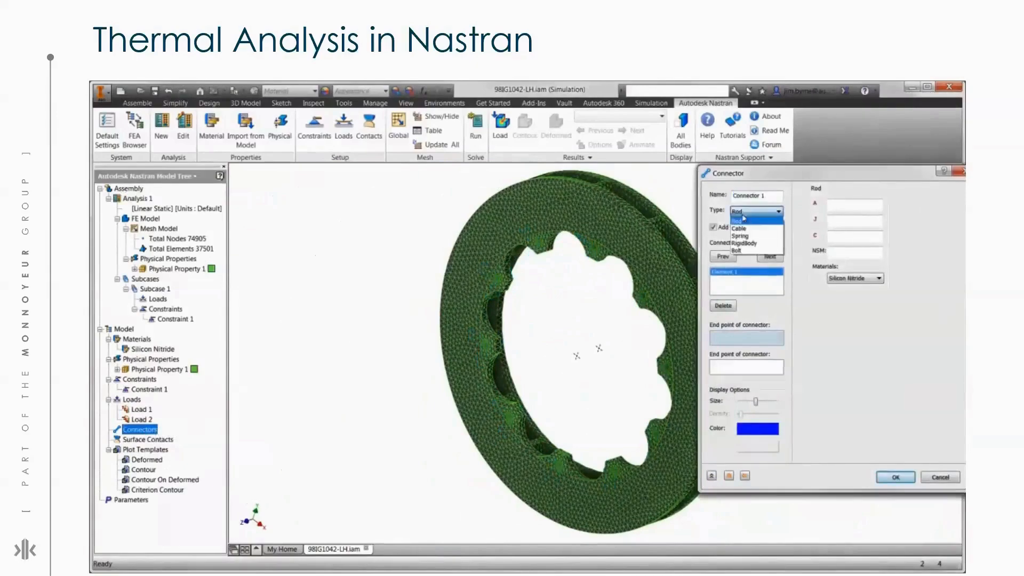
{"action": "left_click", "coordinate": [743, 243]}
{"action": "left_click", "coordinate": [837, 214]}
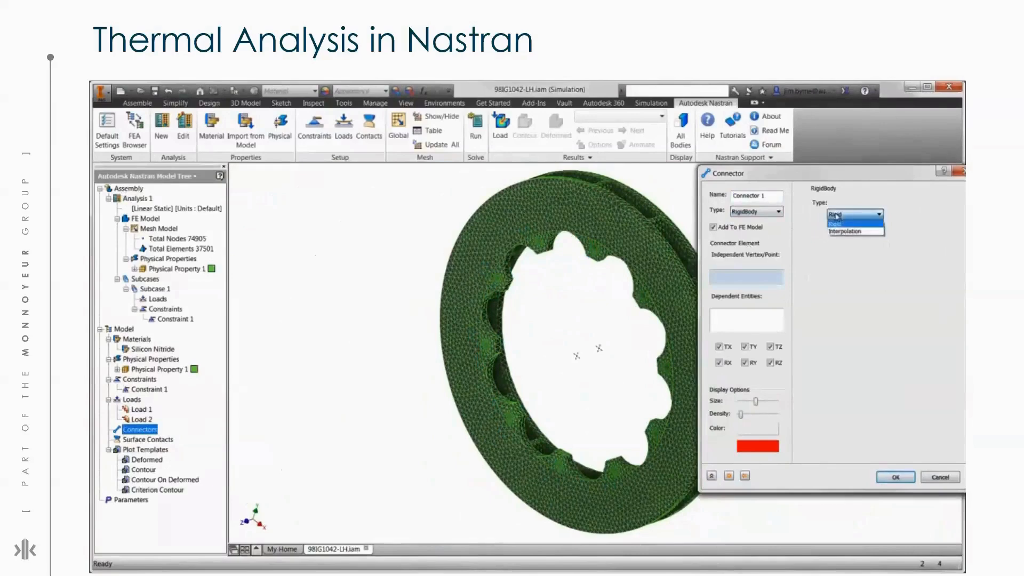
{"action": "left_click", "coordinate": [836, 232]}
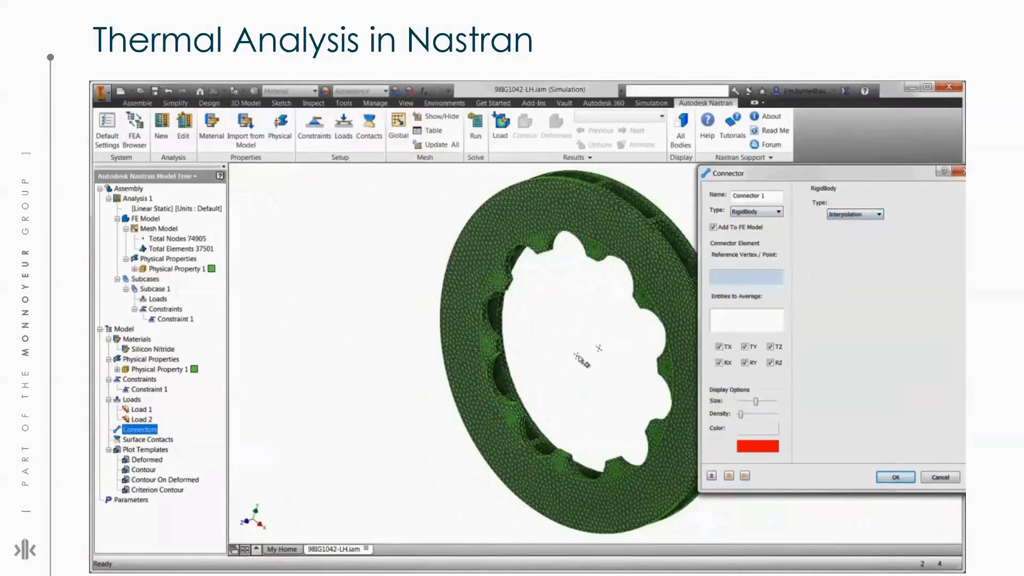
{"action": "left_click", "coordinate": [580, 355]}
{"action": "left_click", "coordinate": [667, 260]}
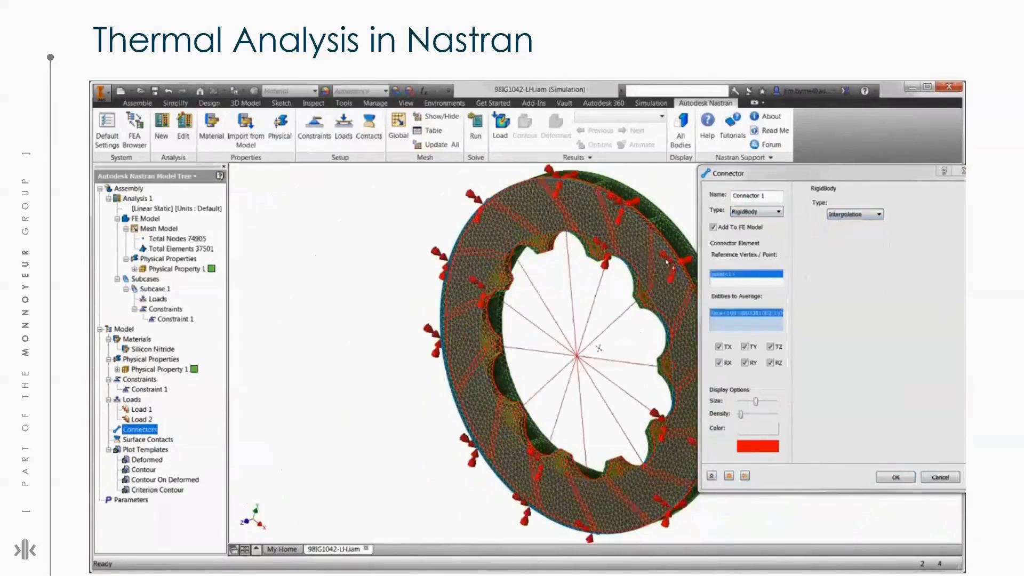
{"action": "left_click", "coordinate": [728, 475]}
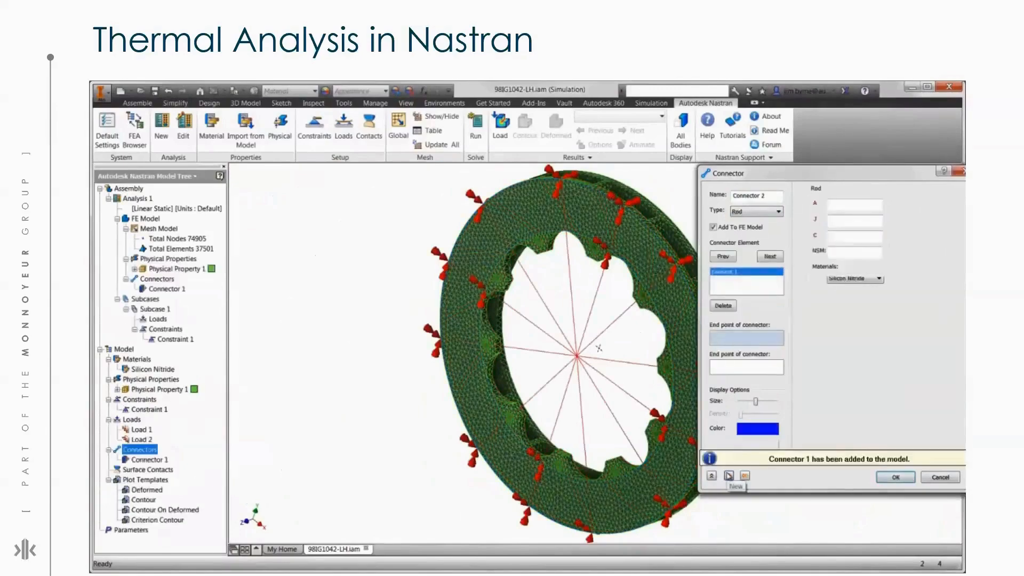
Create a second rigid body connector of type Interpolation from the rear centre point to the disc's rear friction face.
{"action": "left_click", "coordinate": [756, 212]}
{"action": "left_click", "coordinate": [748, 245]}
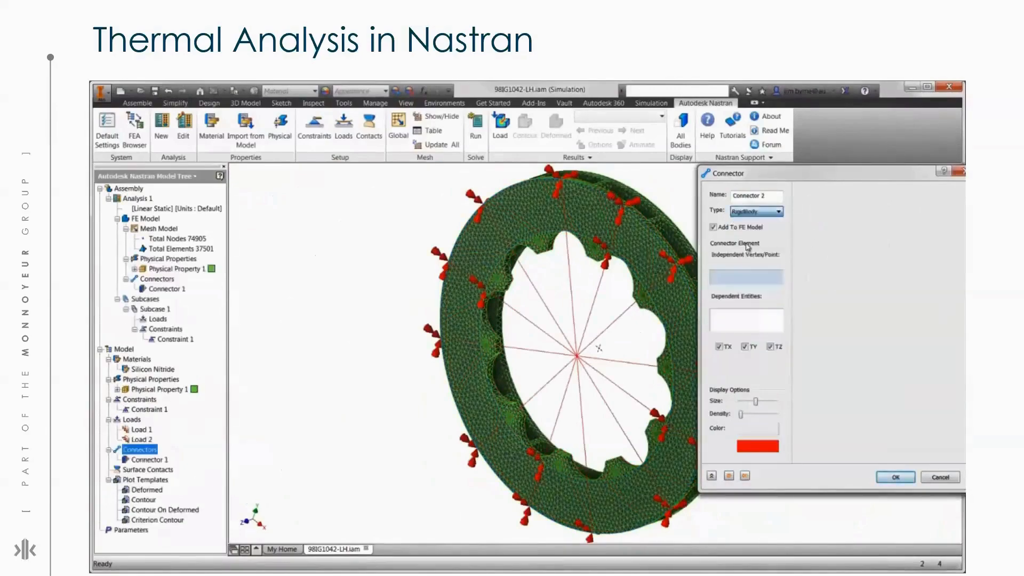
{"action": "left_click", "coordinate": [832, 216]}
{"action": "left_click", "coordinate": [838, 233]}
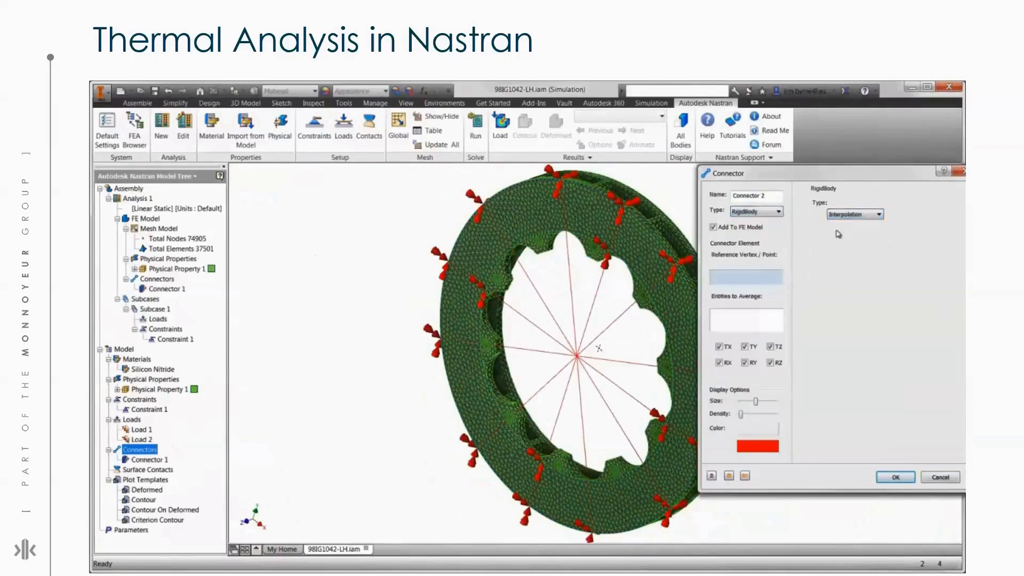
{"action": "left_click", "coordinate": [599, 351]}
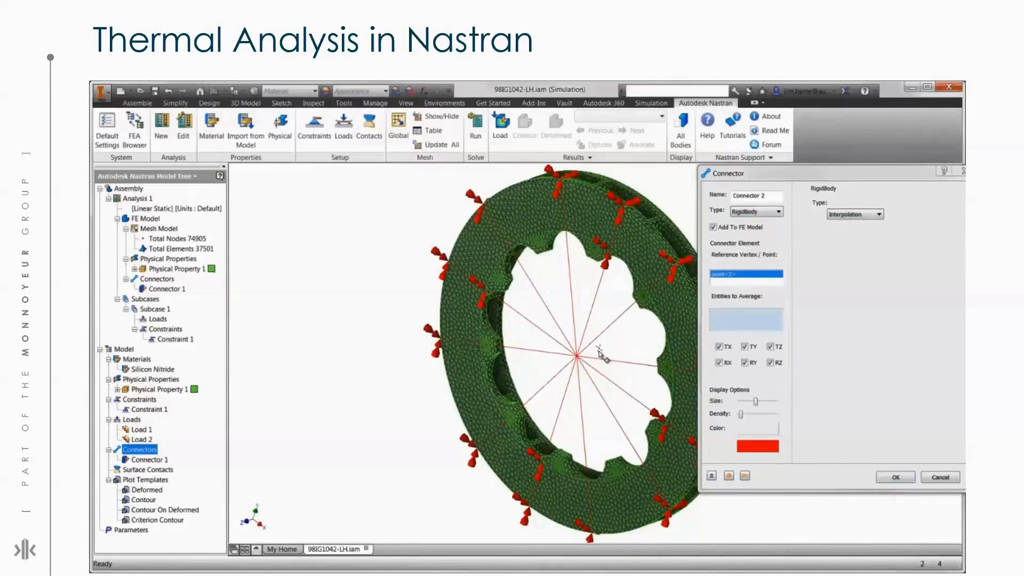
{"action": "middle_click_drag", "start_coordinate": [599, 354], "coordinate": [603, 354], "text": "shift"}
{"action": "left_click", "coordinate": [567, 212]}
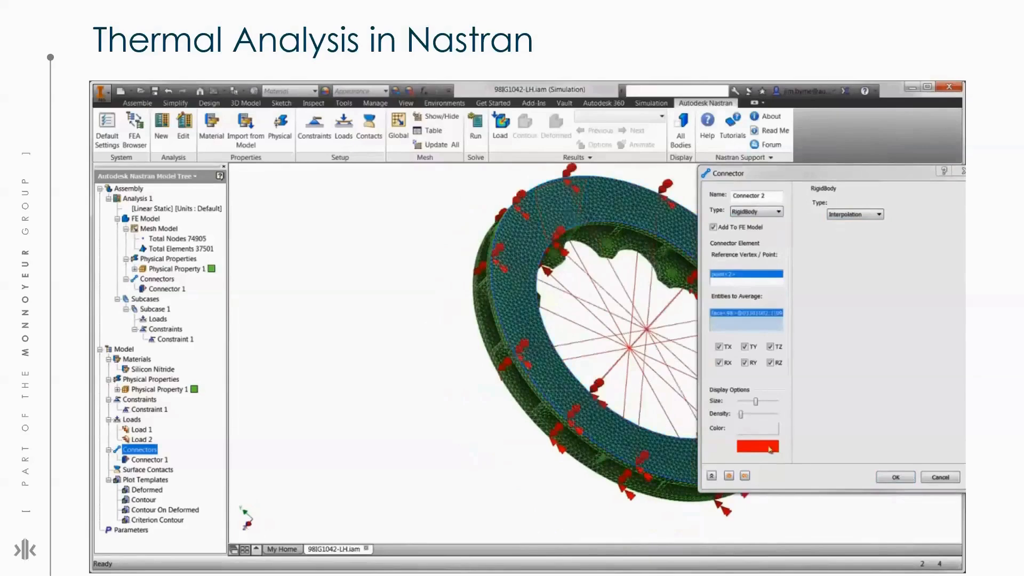
{"action": "left_click", "coordinate": [891, 479]}
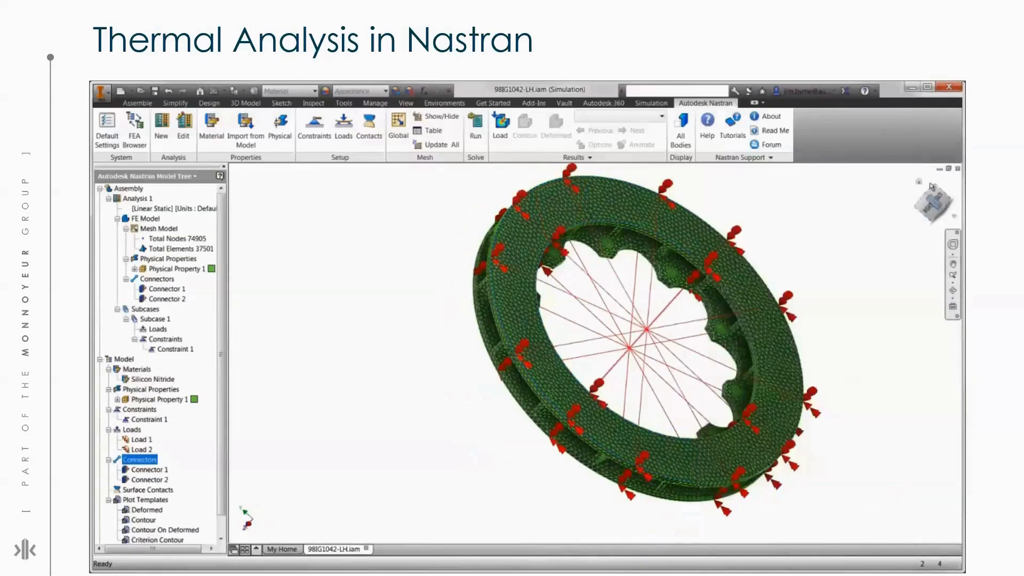
{"action": "left_click", "coordinate": [919, 183]}
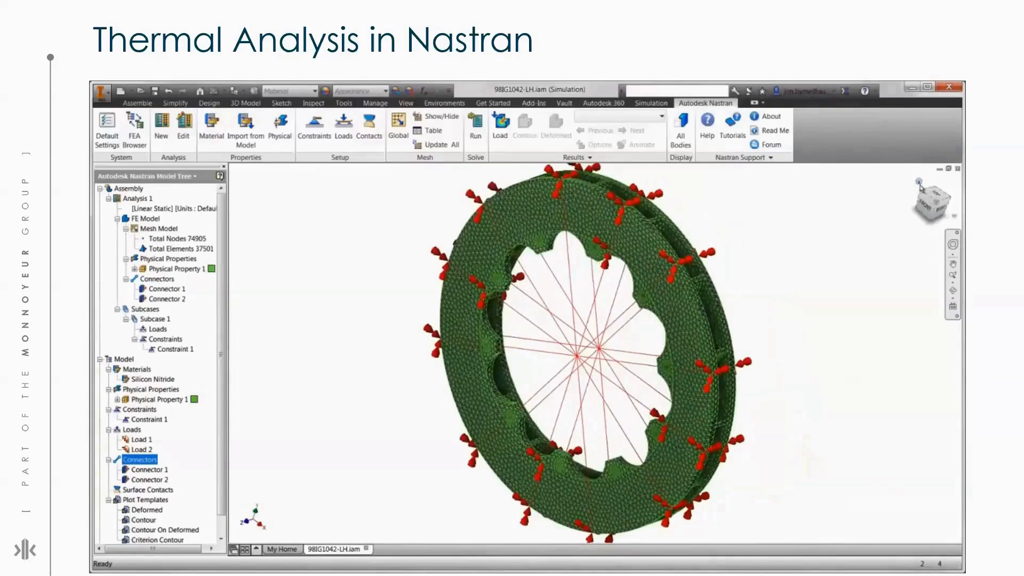
Add a Moment load of 1e8 N·mm about Z at the disc's front centre point in Subcase 1.
{"action": "left_click", "coordinate": [344, 126]}
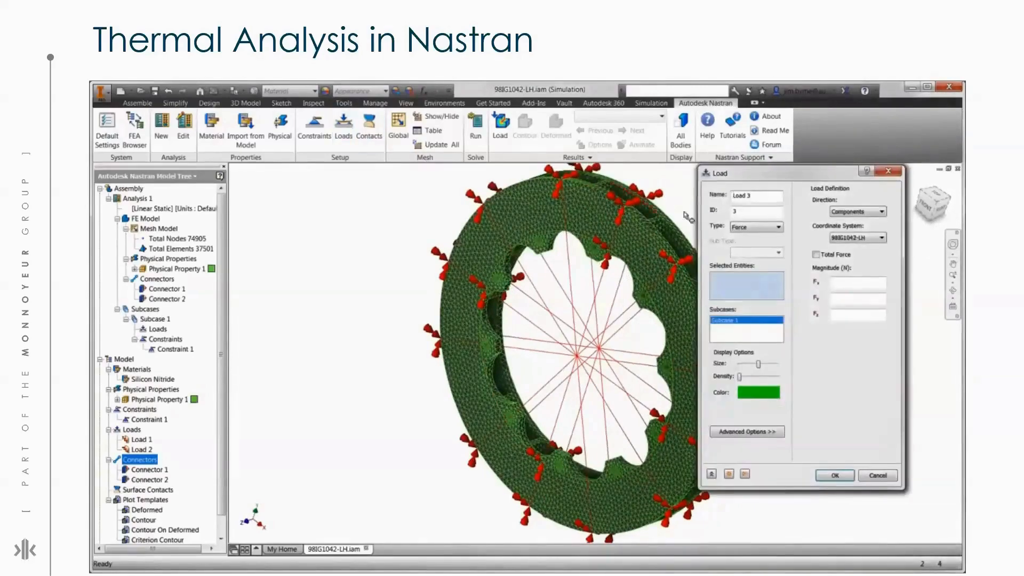
{"action": "left_click", "coordinate": [755, 227]}
{"action": "left_click", "coordinate": [748, 247]}
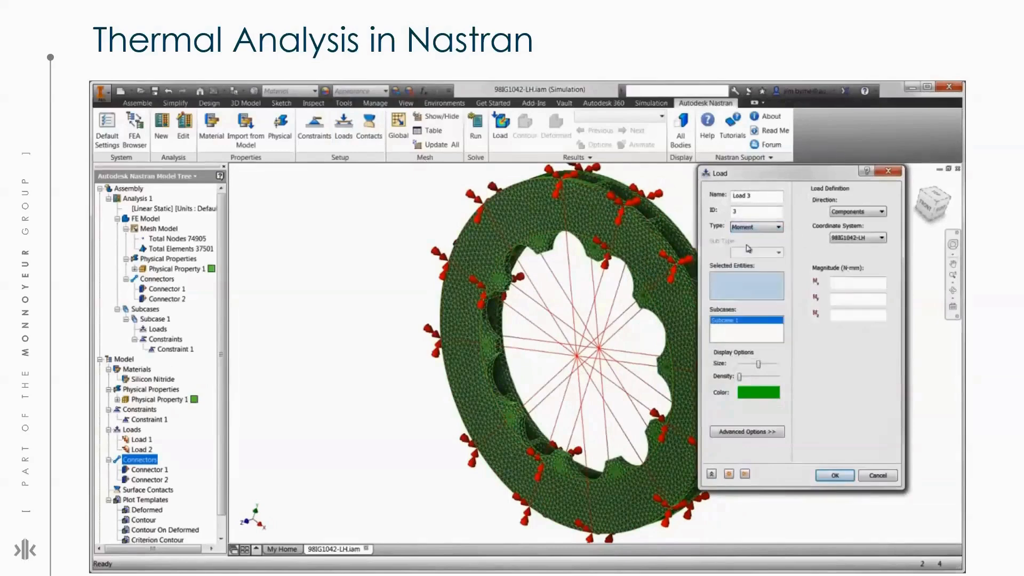
{"action": "left_click", "coordinate": [580, 361]}
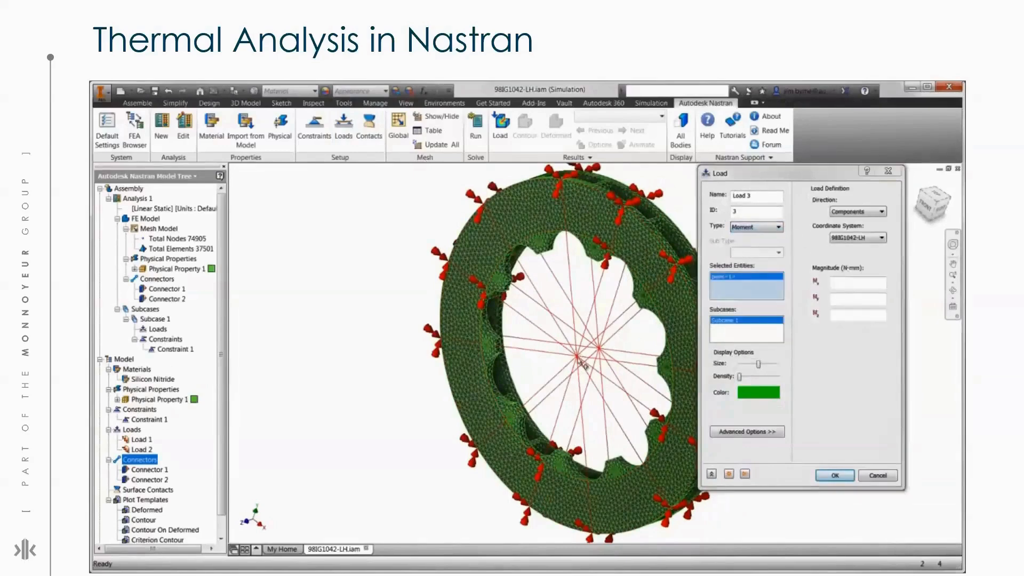
{"action": "left_click", "coordinate": [847, 314]}
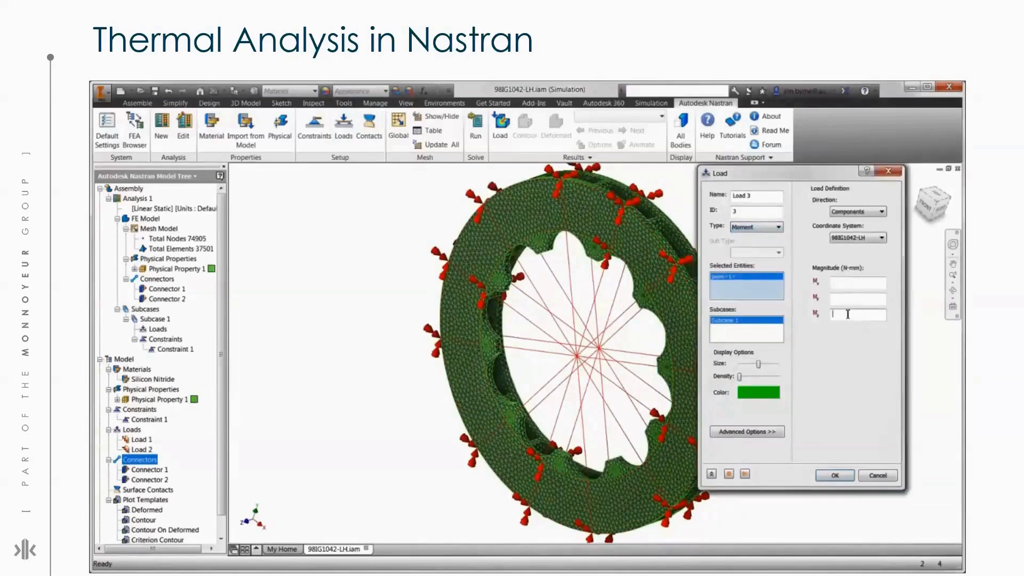
{"action": "type", "text": "1e8"}
{"action": "left_click", "coordinate": [728, 474]}
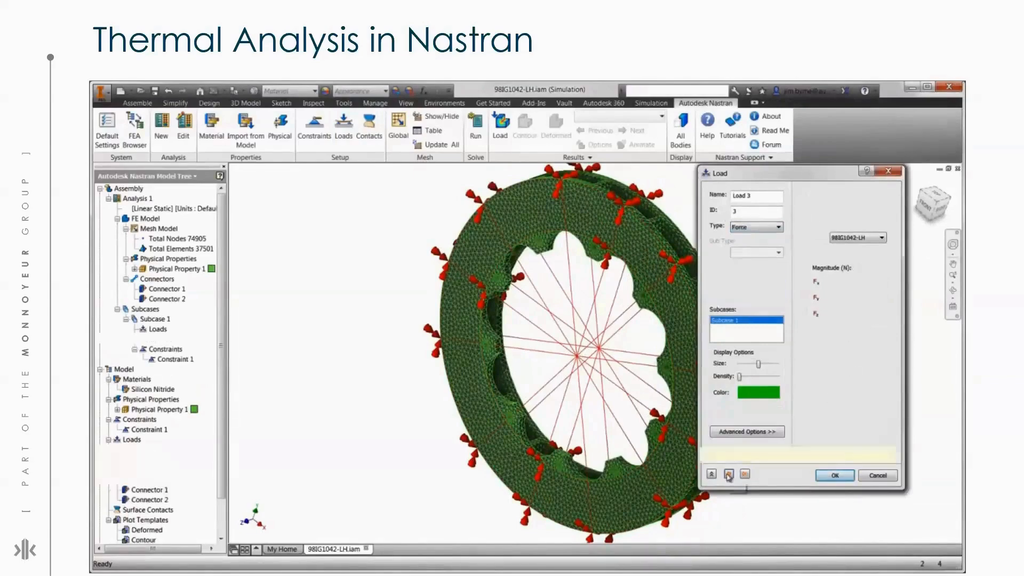
Add a second Moment load with Mz of 1e8 N·mm at the disc's rear centre point.
{"action": "left_click", "coordinate": [763, 228]}
{"action": "left_click", "coordinate": [757, 243]}
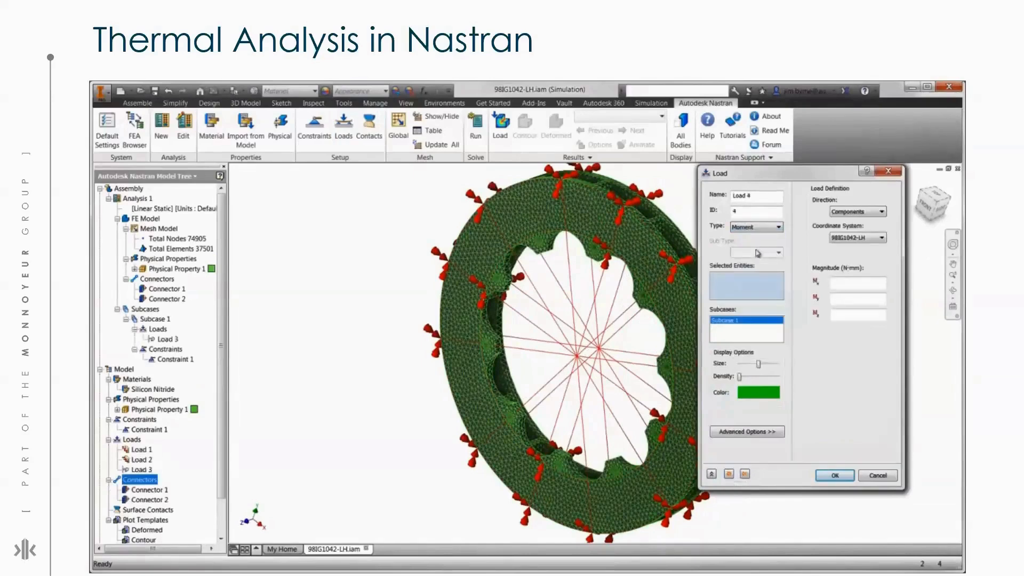
{"action": "left_click", "coordinate": [601, 351]}
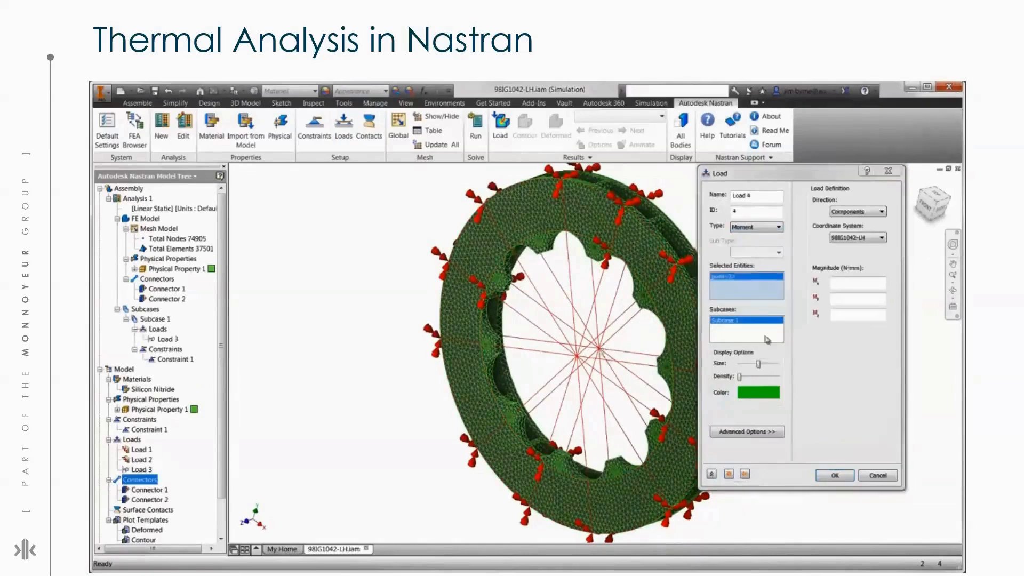
{"action": "left_click", "coordinate": [855, 314]}
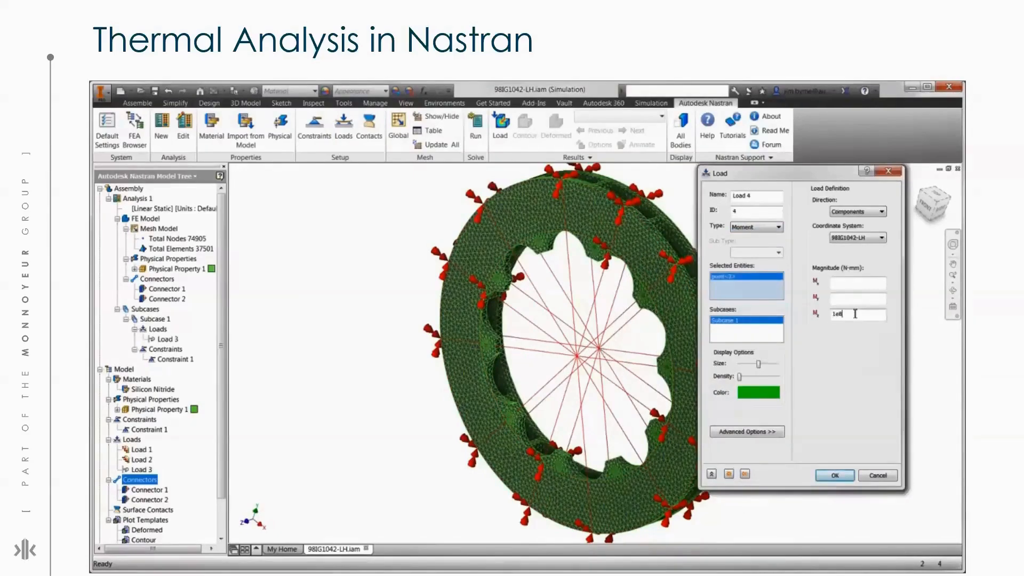
{"action": "left_click", "coordinate": [833, 475]}
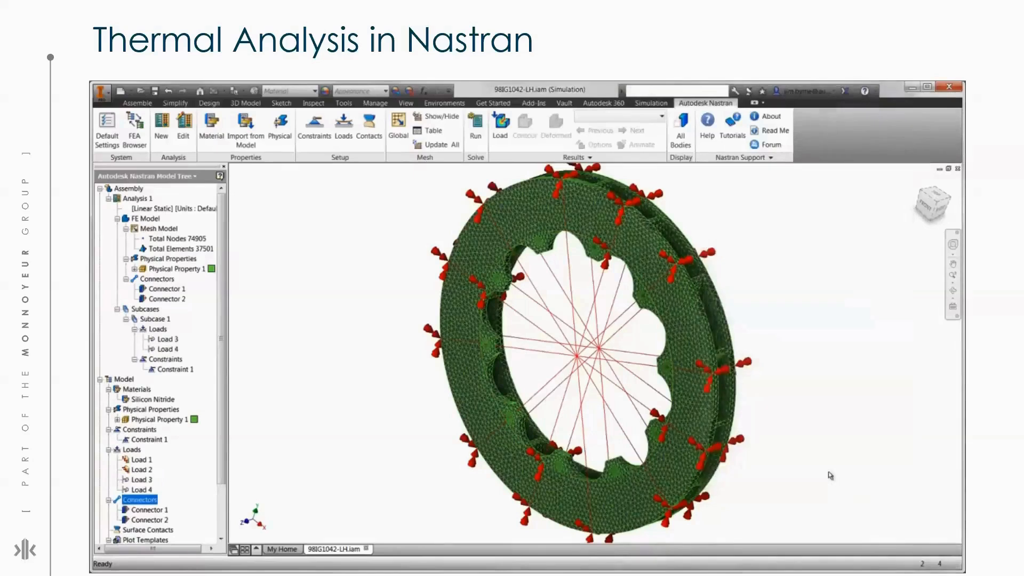
Rename Subcase 1 as Structural.
{"action": "right_click", "coordinate": [163, 320]}
{"action": "left_click", "coordinate": [188, 359]}
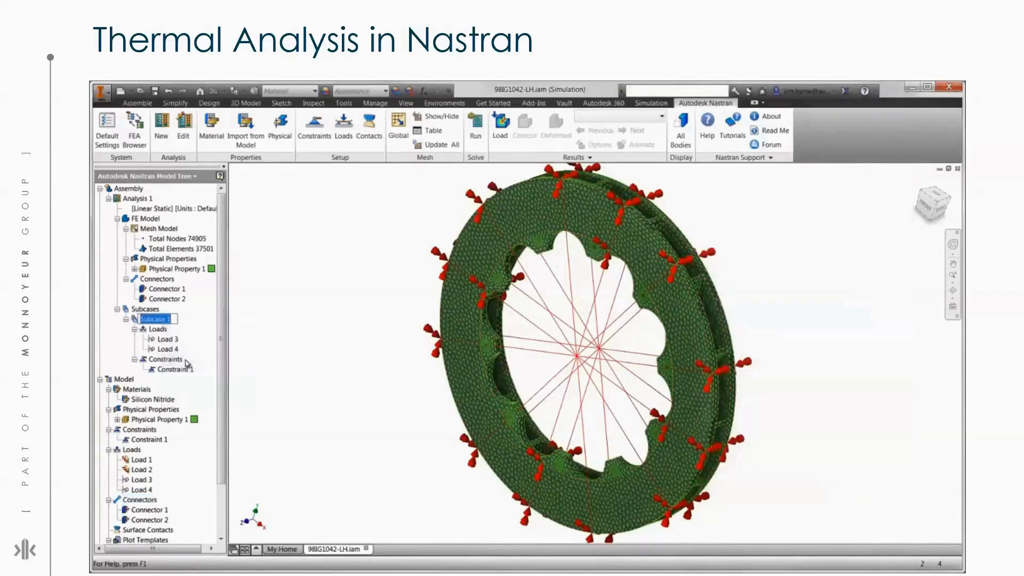
{"action": "type", "text": "Structural"}
{"action": "key", "text": "Return"}
Duplicate the Structural subcase and rename the copy Structural+Thermal.
{"action": "right_click", "coordinate": [160, 322]}
{"action": "key", "text": "Escape"}
{"action": "right_click", "coordinate": [145, 311]}
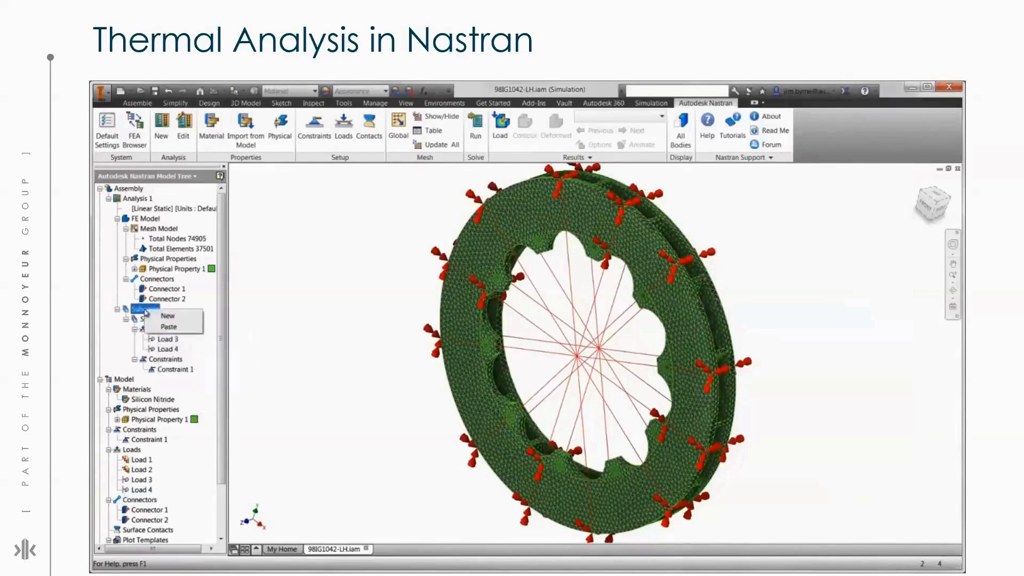
{"action": "left_click", "coordinate": [159, 326]}
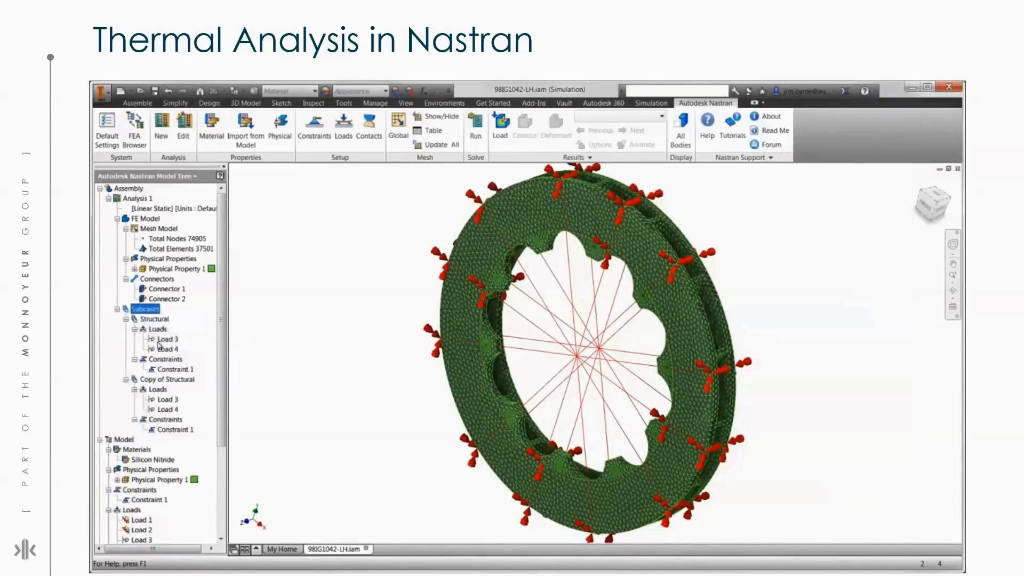
{"action": "right_click", "coordinate": [163, 379]}
{"action": "left_click", "coordinate": [187, 424]}
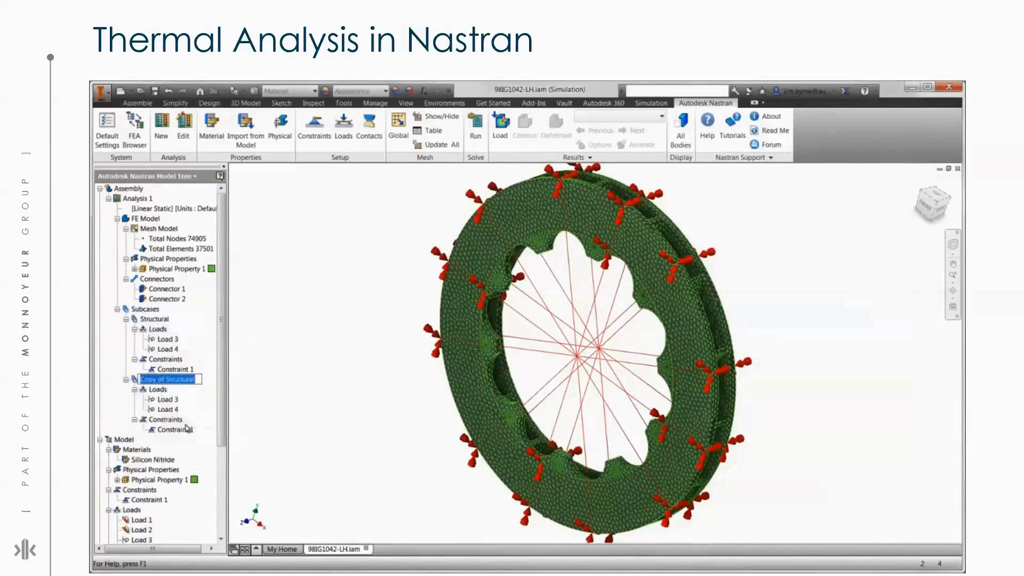
{"action": "type", "text": "Structural"}
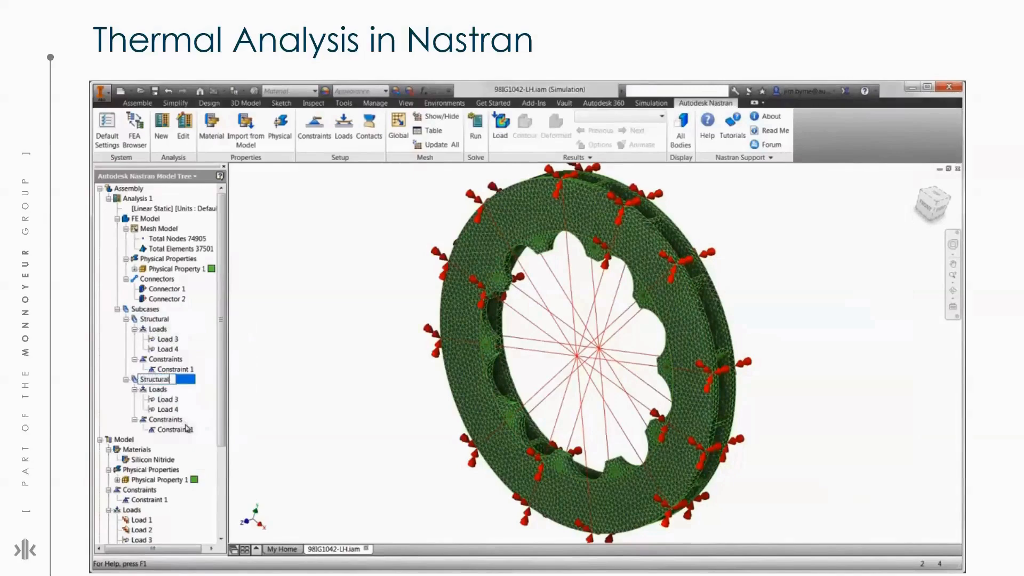
{"action": "type", "text": "+Thermal"}
{"action": "left_click", "coordinate": [136, 381]}
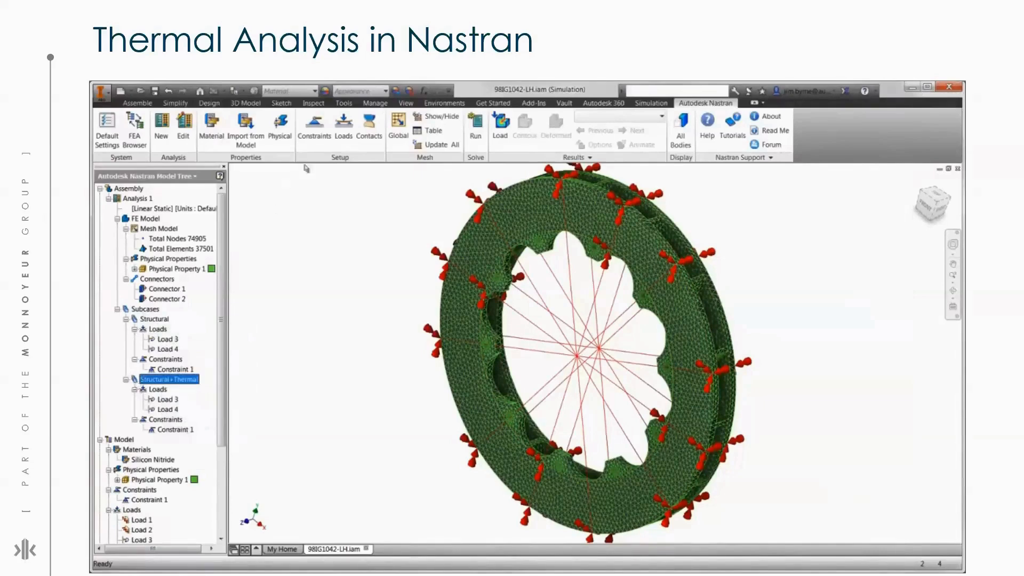
Add a From Output load to the Structural+Thermal subcase using temperatures from the results file 98IG1042-LH.FNO.
{"action": "left_click", "coordinate": [345, 137]}
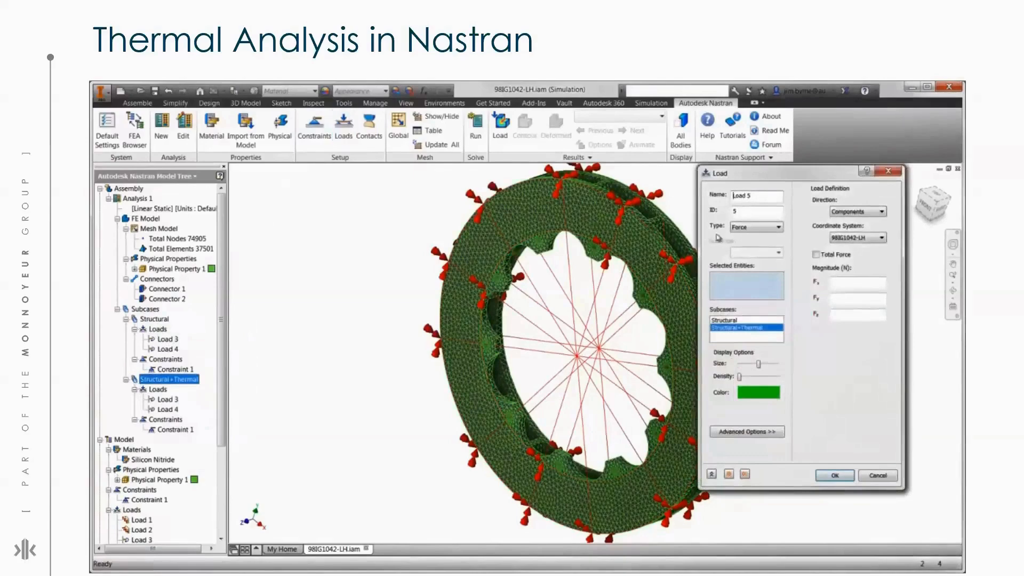
{"action": "left_click", "coordinate": [752, 227]}
{"action": "left_click", "coordinate": [747, 353]}
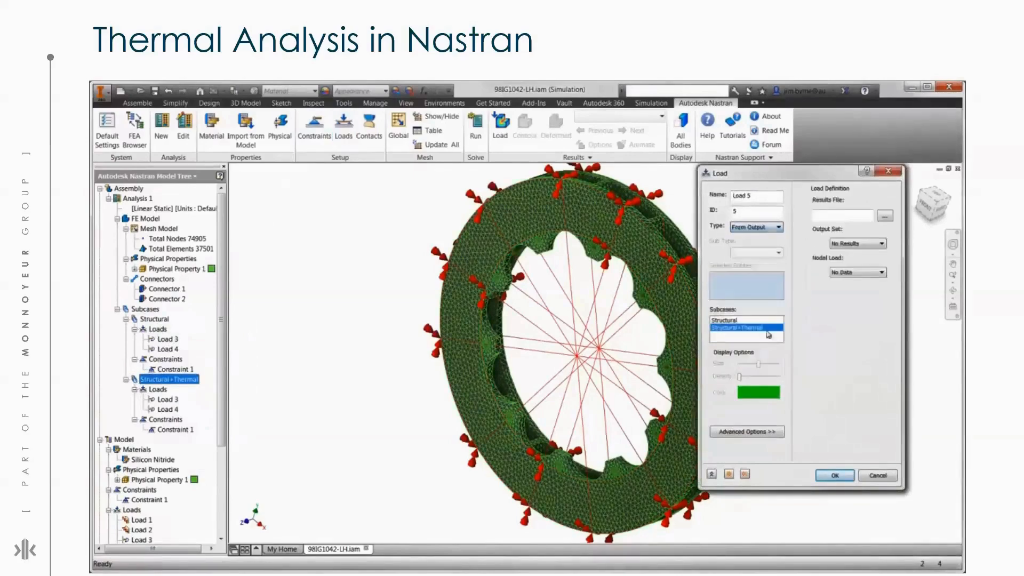
{"action": "left_click", "coordinate": [883, 219]}
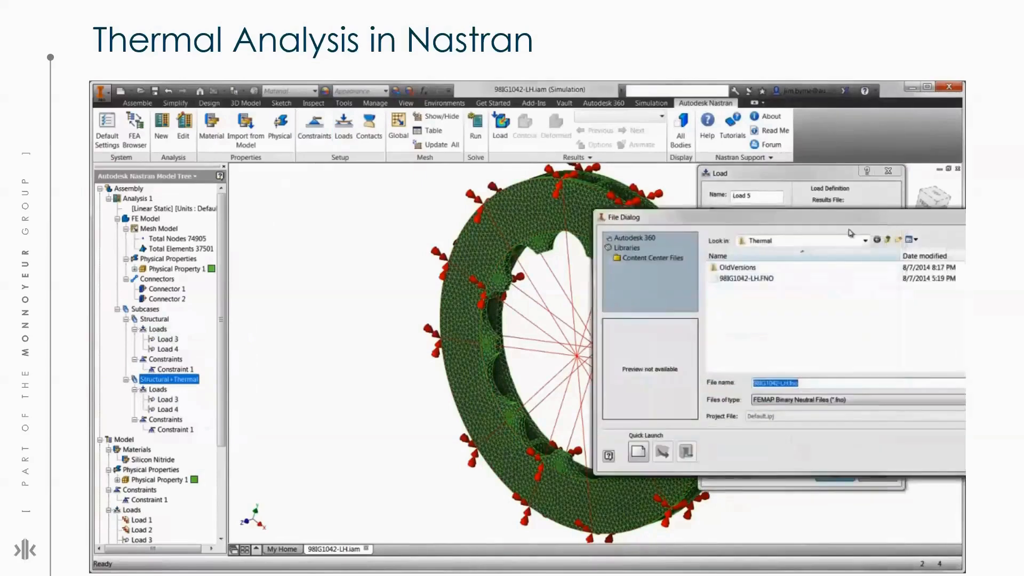
{"action": "double_click", "coordinate": [769, 279]}
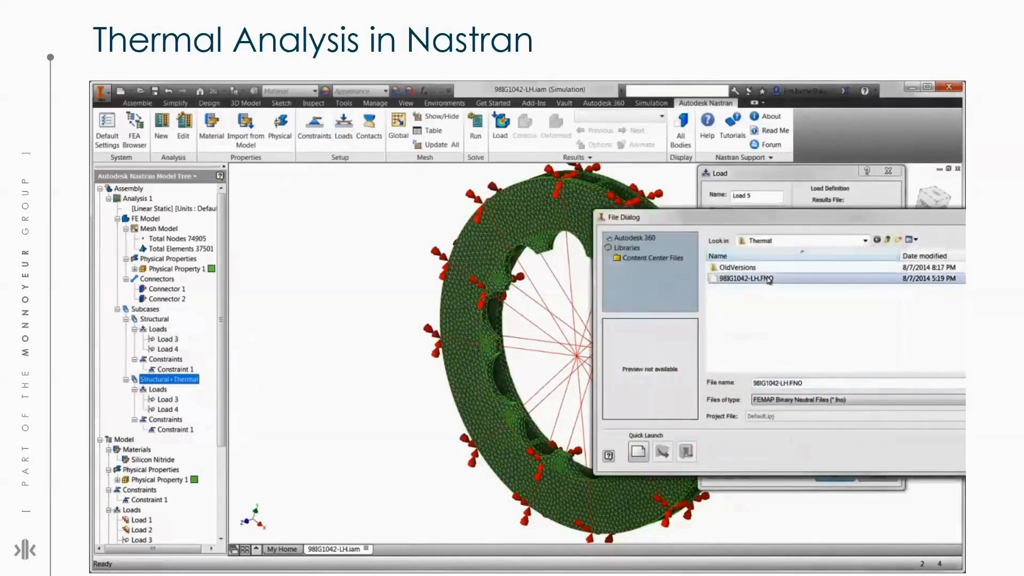
{"action": "left_click", "coordinate": [834, 475]}
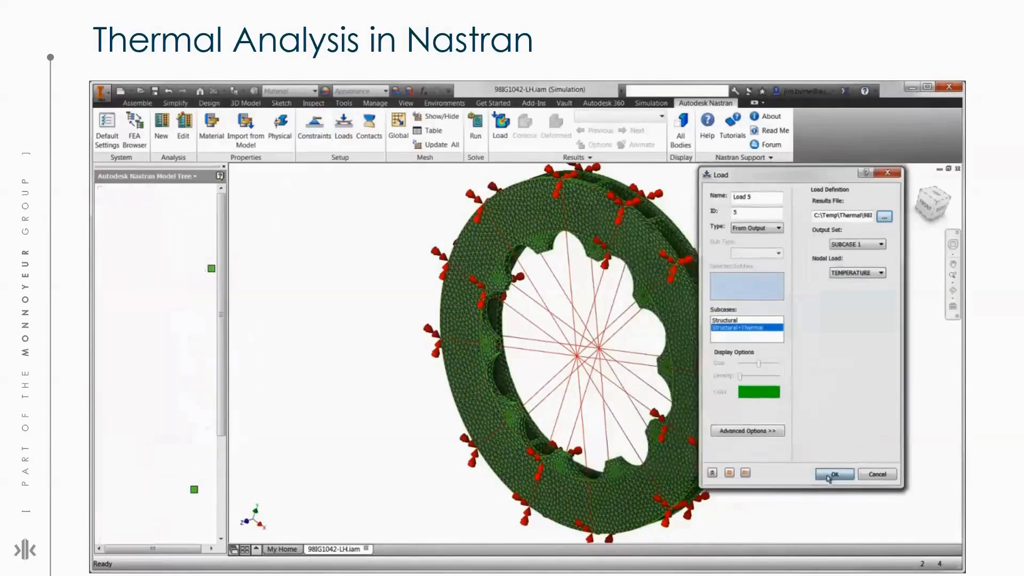
Duplicate the Structural+Thermal subcase and rename the copy Thermal.
{"action": "right_click", "coordinate": [188, 380]}
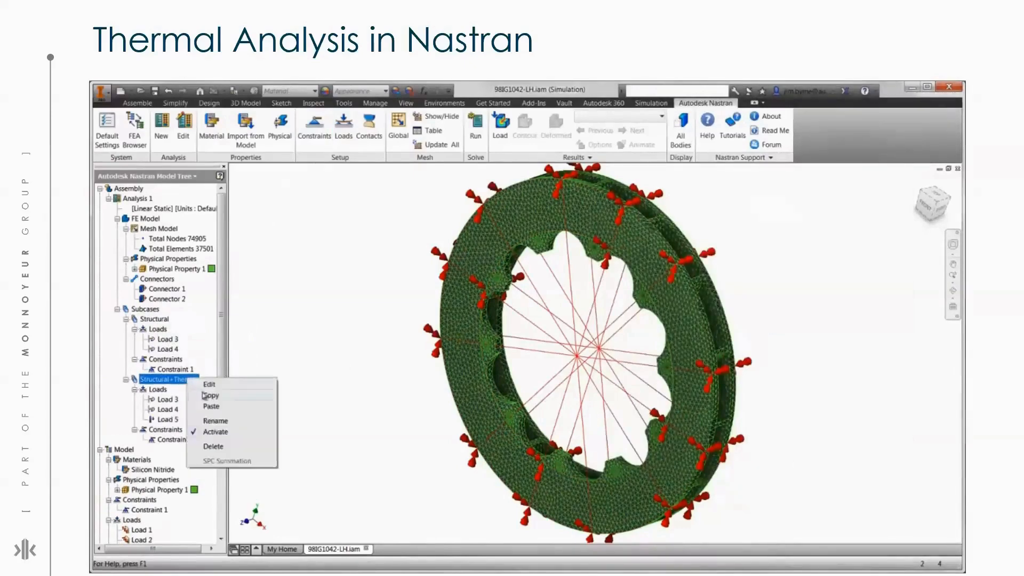
{"action": "left_click", "coordinate": [208, 399]}
{"action": "right_click", "coordinate": [143, 311]}
{"action": "left_click", "coordinate": [161, 330]}
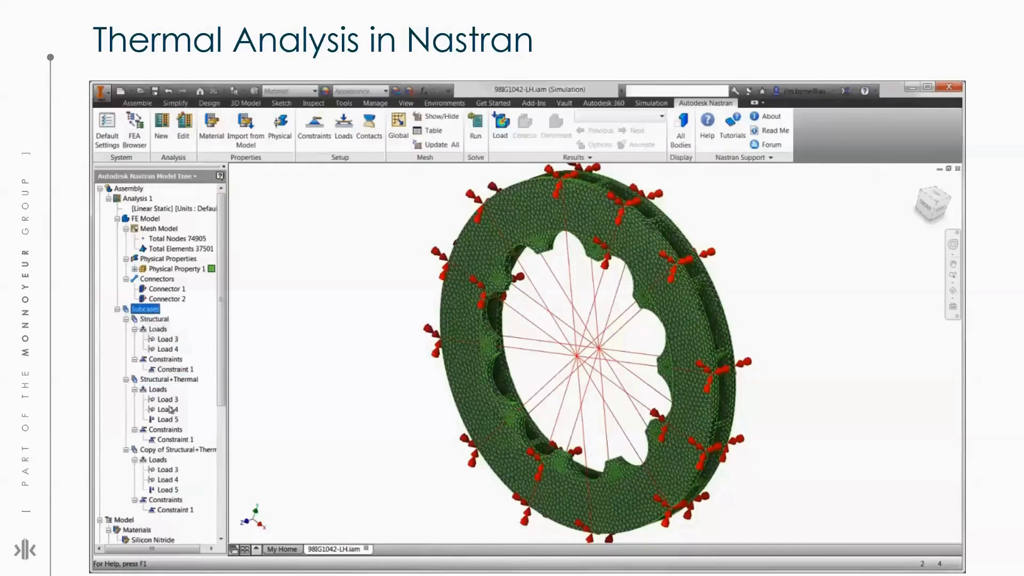
{"action": "right_click", "coordinate": [184, 451]}
{"action": "left_click", "coordinate": [205, 486]}
{"action": "left_click", "coordinate": [193, 451]}
{"action": "left_click_drag", "start_coordinate": [193, 451], "coordinate": [132, 450]}
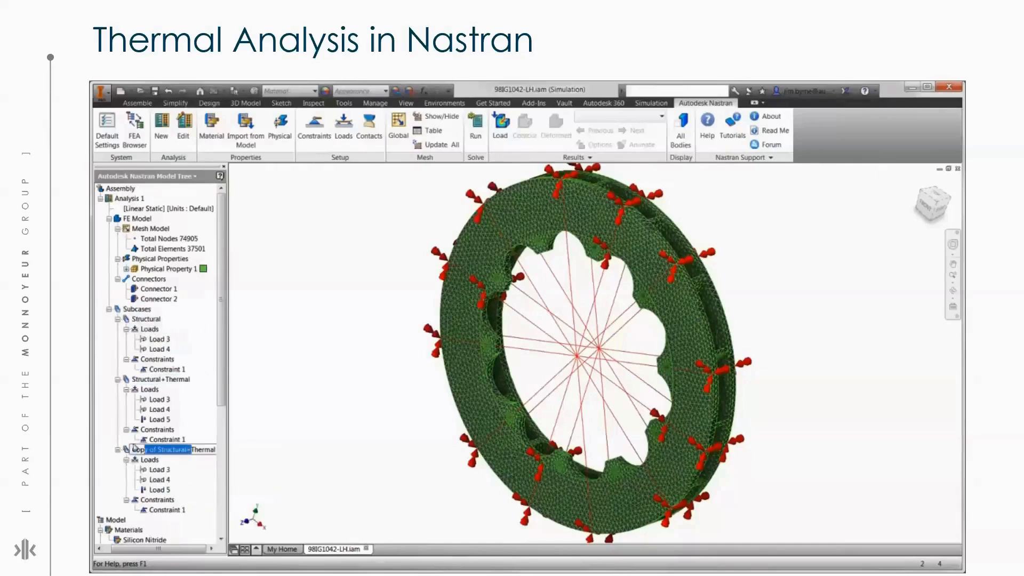
{"action": "key", "text": "BackSpace"}
{"action": "key", "text": "Return"}
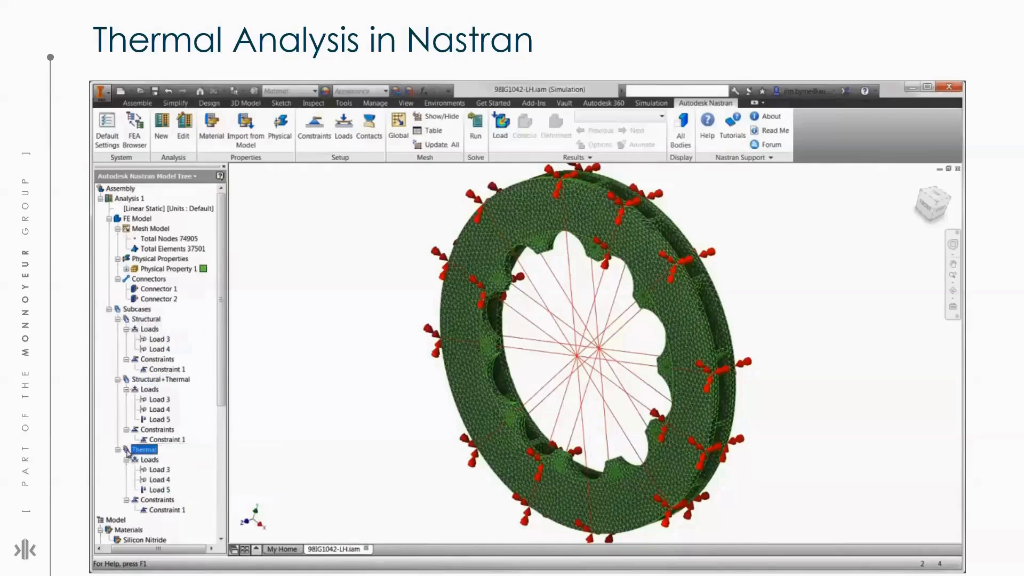
Delete Load 3 and Load 4 from the Thermal subcase and run the linear static analysis.
{"action": "left_click", "coordinate": [159, 469]}
{"action": "left_click", "coordinate": [159, 479], "text": "shift"}
{"action": "key", "text": "Delete"}
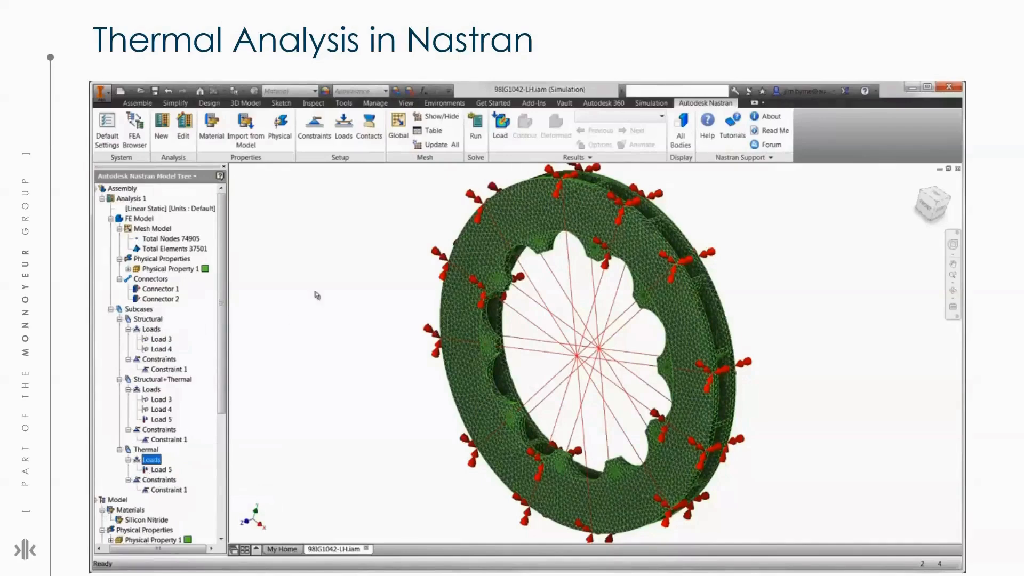
{"action": "left_click", "coordinate": [476, 137]}
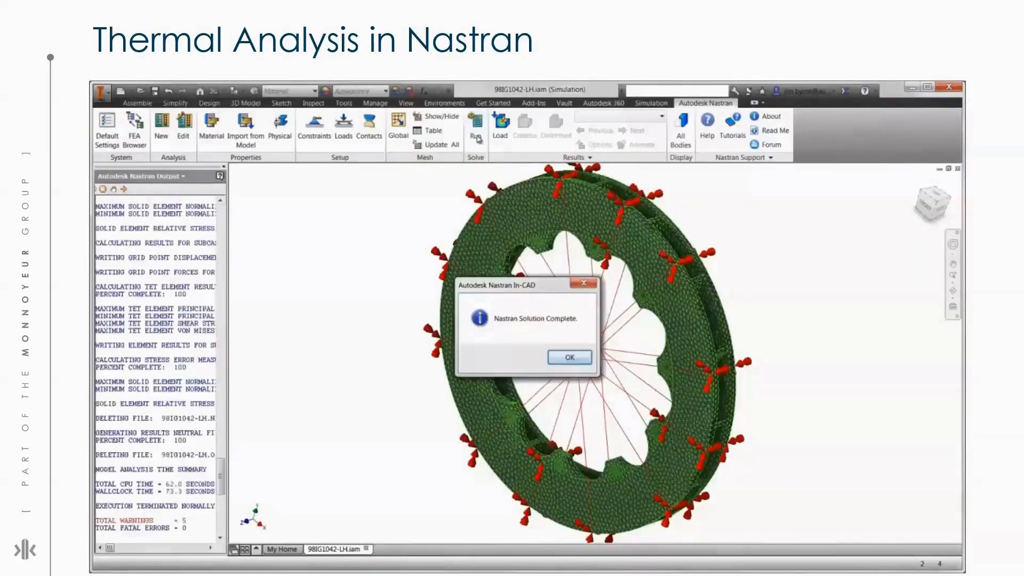
{"action": "left_click", "coordinate": [560, 357]}
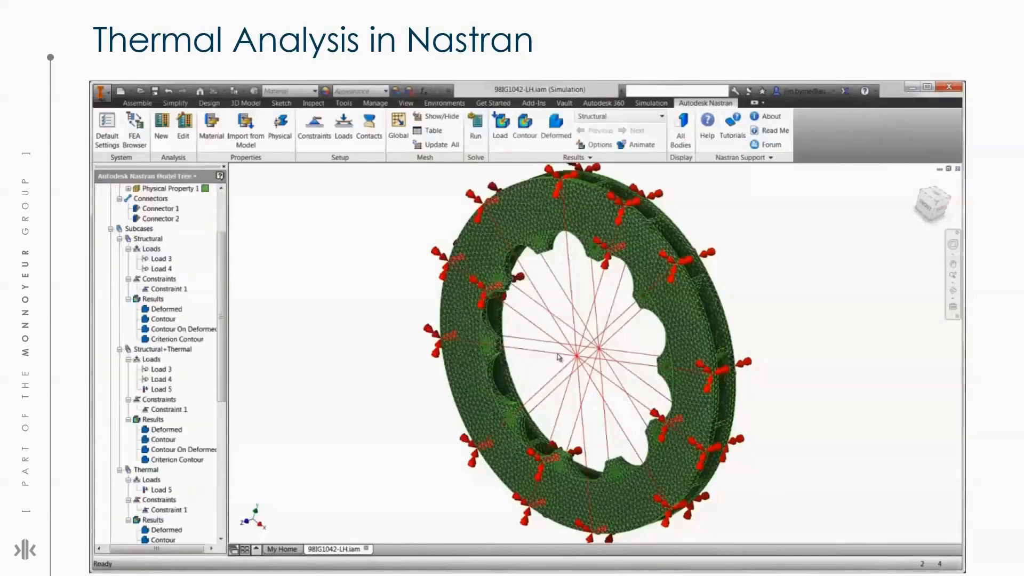
Edit the Thermal subcase's Contour plot to use DISPLACEMENT as result data and display it.
{"action": "left_click", "coordinate": [169, 531]}
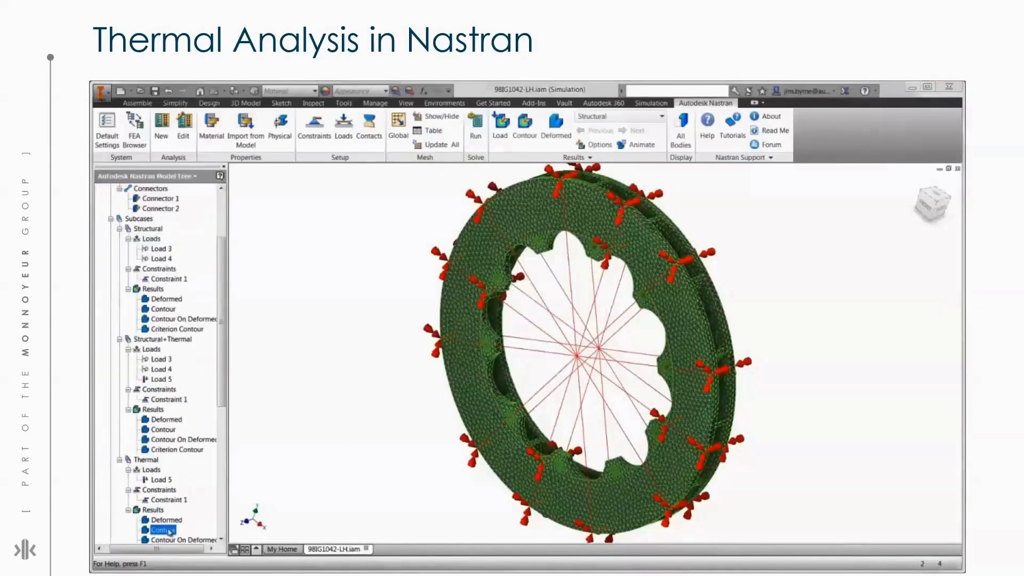
{"action": "right_click", "coordinate": [169, 531]}
{"action": "left_click", "coordinate": [186, 433]}
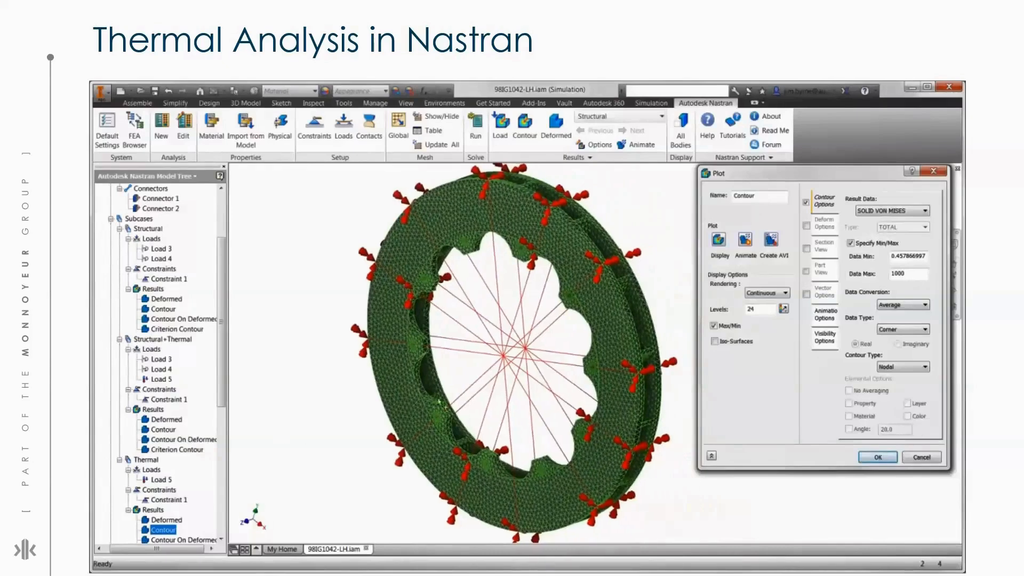
{"action": "left_click", "coordinate": [891, 211]}
{"action": "scroll", "coordinate": [879, 229], "scroll_direction": "up", "scroll_amount": 1}
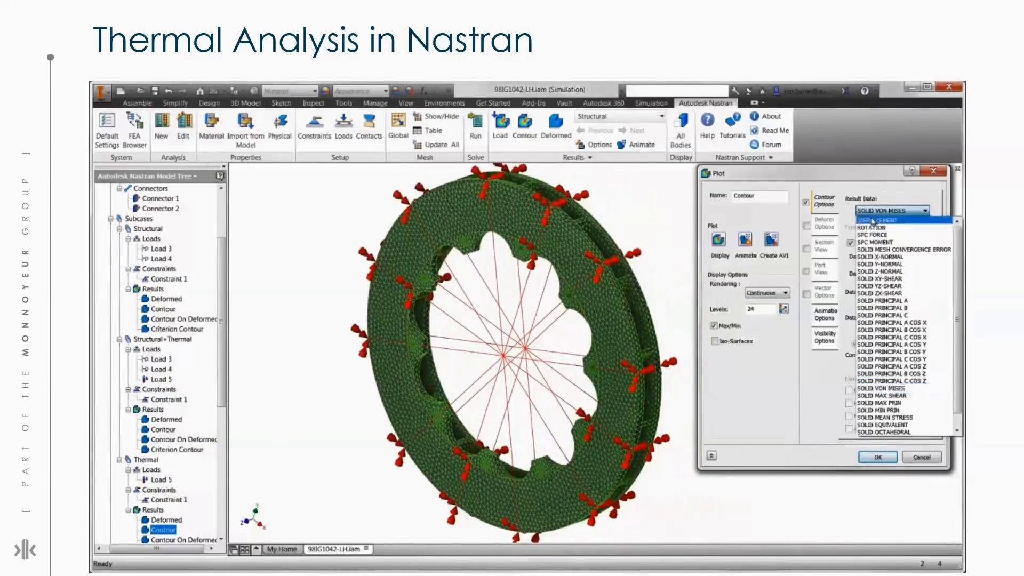
{"action": "left_click", "coordinate": [872, 221]}
{"action": "left_click", "coordinate": [717, 241]}
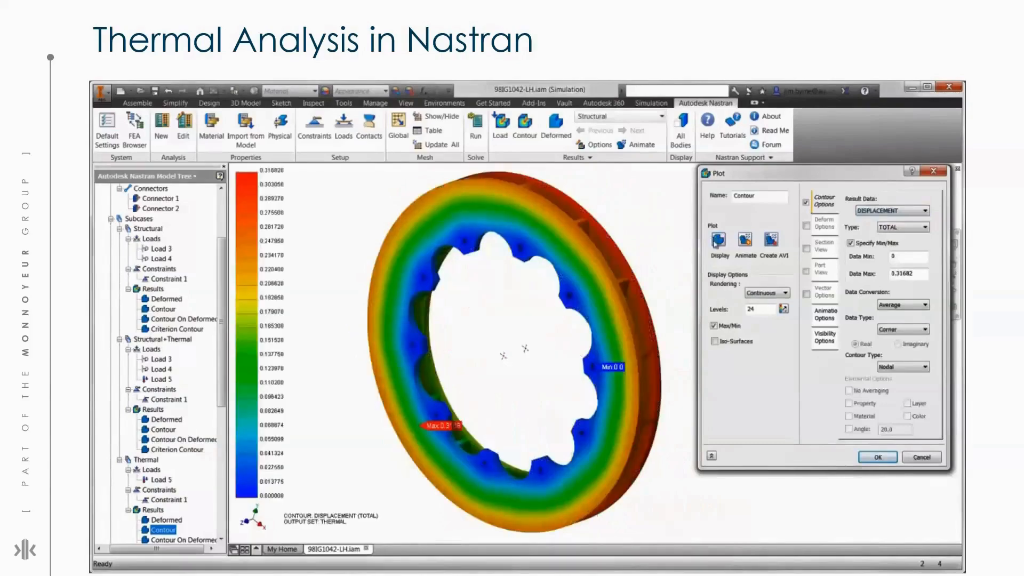
Animate the Thermal displacement contour with deformation enabled, stop the animation and turn the deformation off again.
{"action": "left_click", "coordinate": [806, 225]}
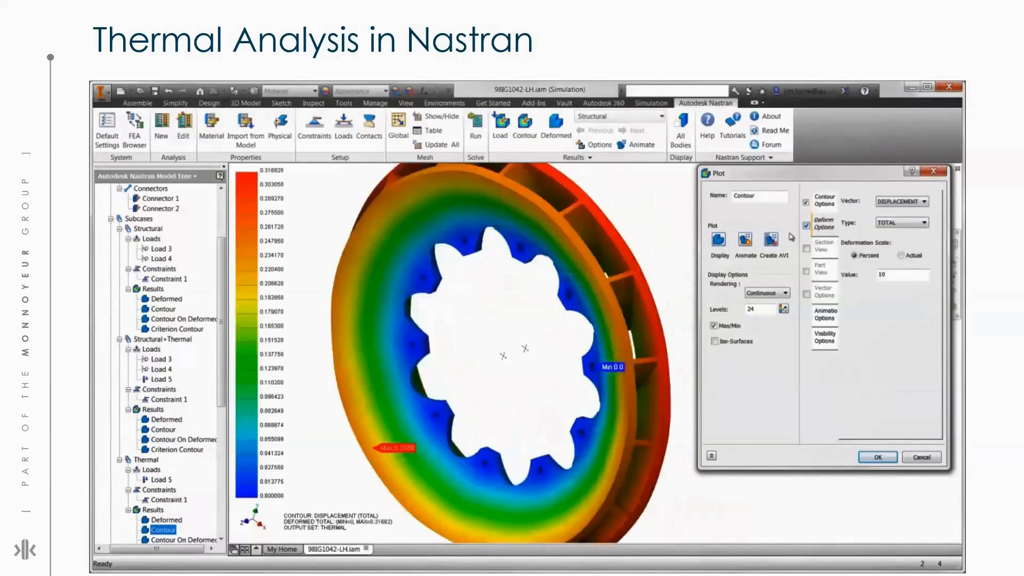
{"action": "left_click", "coordinate": [745, 239]}
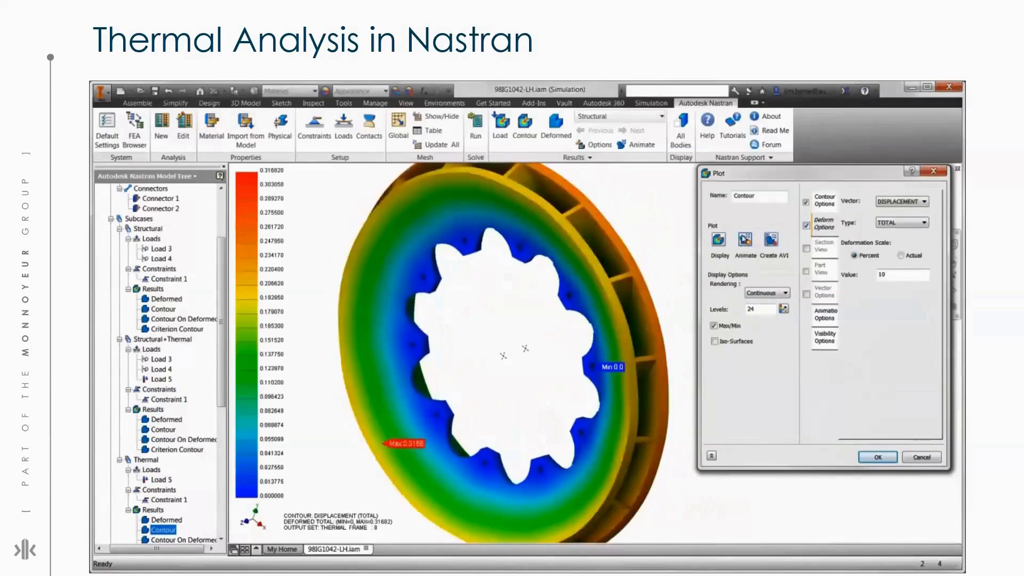
{"action": "left_click", "coordinate": [745, 239]}
{"action": "left_click", "coordinate": [805, 225]}
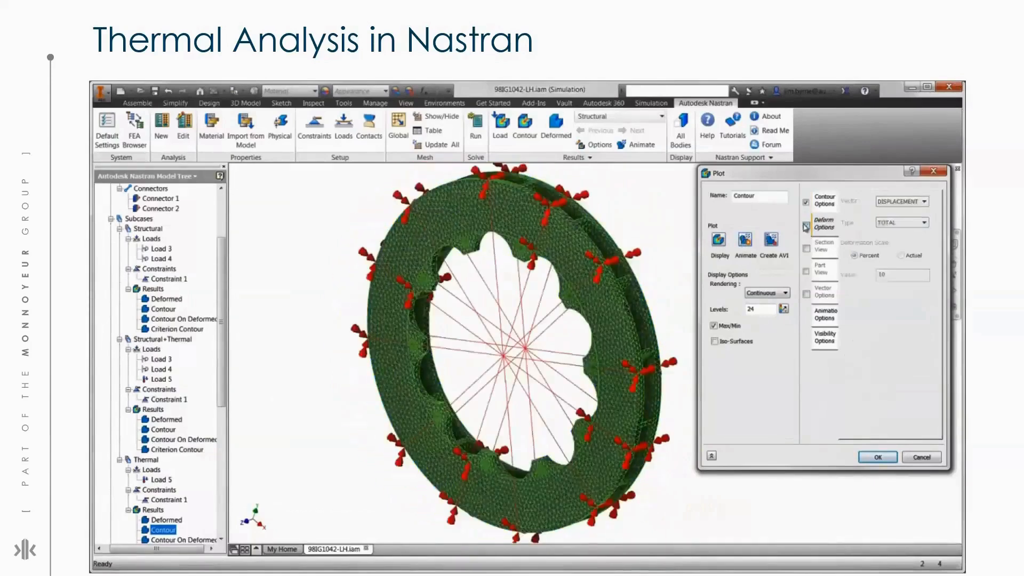
{"action": "left_click", "coordinate": [825, 201]}
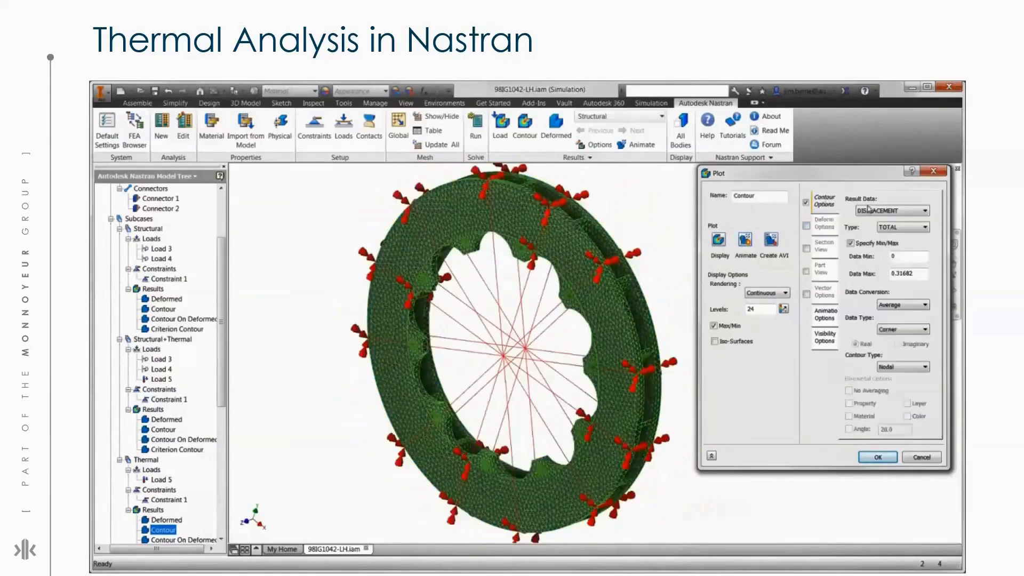
Set the Thermal subcase's Contour plot to SOLID VON MISES with a data maximum of 1000 and display it.
{"action": "left_click", "coordinate": [868, 210]}
{"action": "left_click", "coordinate": [884, 393]}
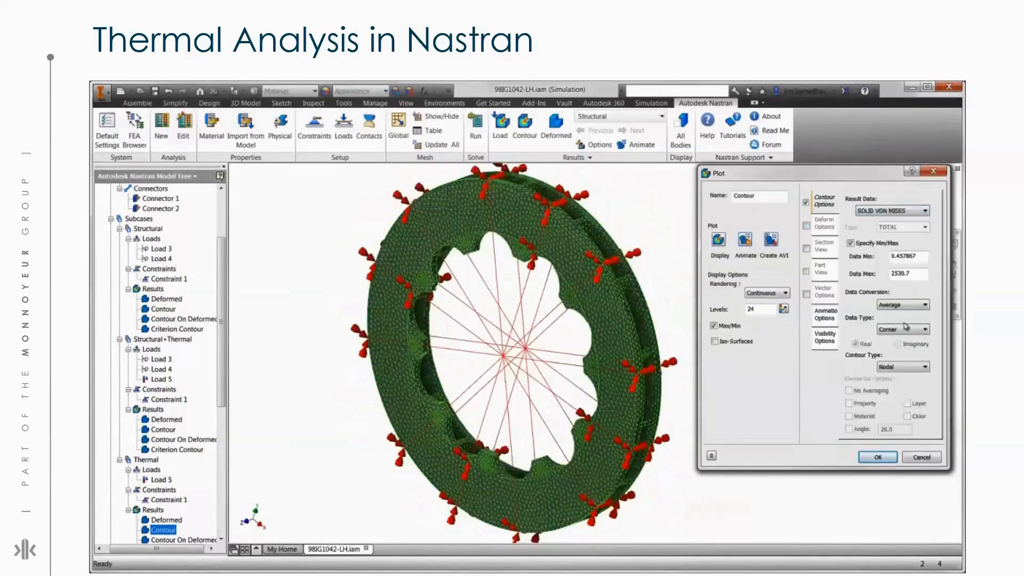
{"action": "double_click", "coordinate": [920, 274]}
{"action": "type", "text": "1000"}
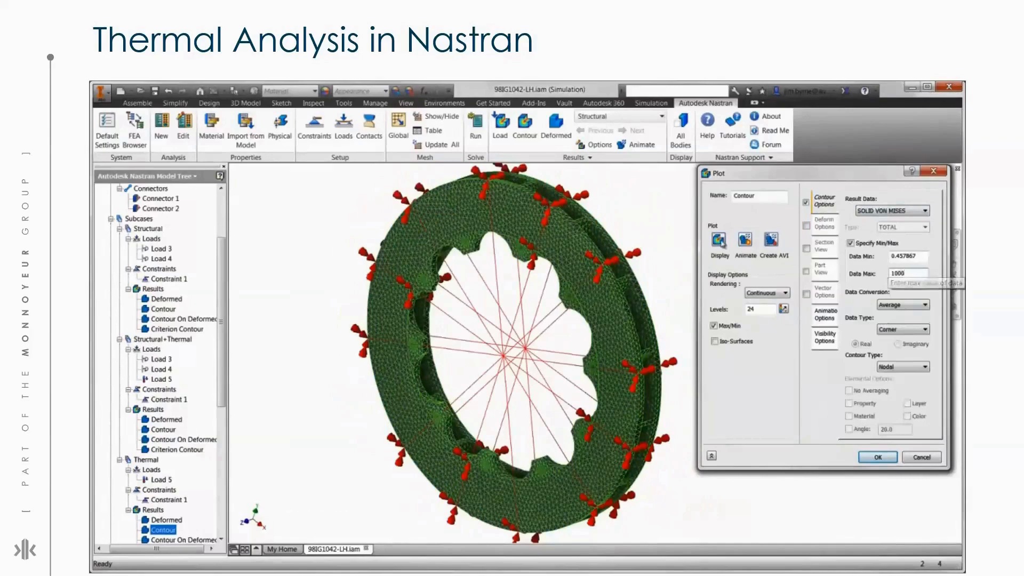
{"action": "left_click", "coordinate": [720, 241]}
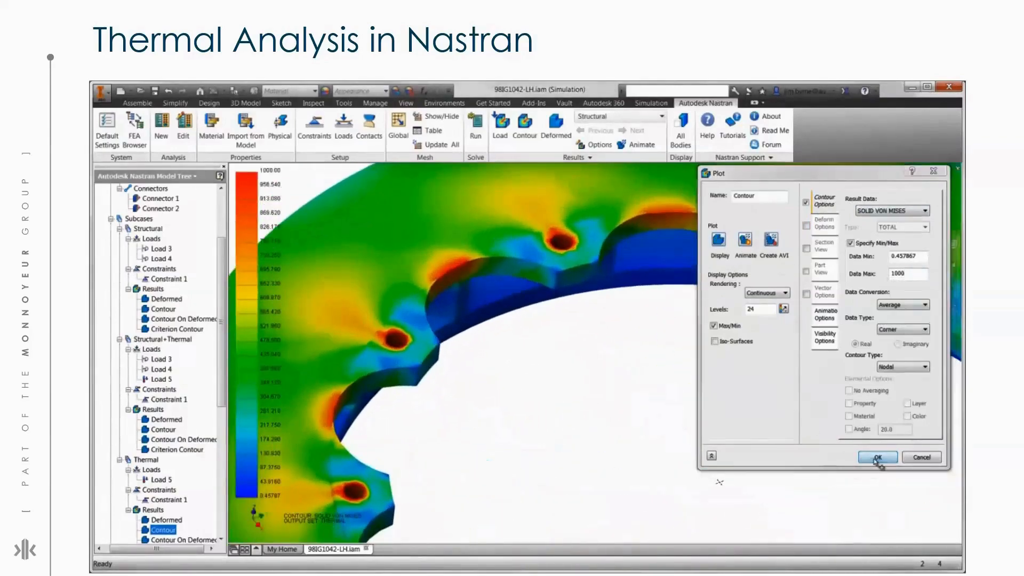
{"action": "left_click", "coordinate": [876, 458]}
Display the Structural subcase's SOLID VON MISES Contour plot and accept its settings.
{"action": "right_click", "coordinate": [167, 311]}
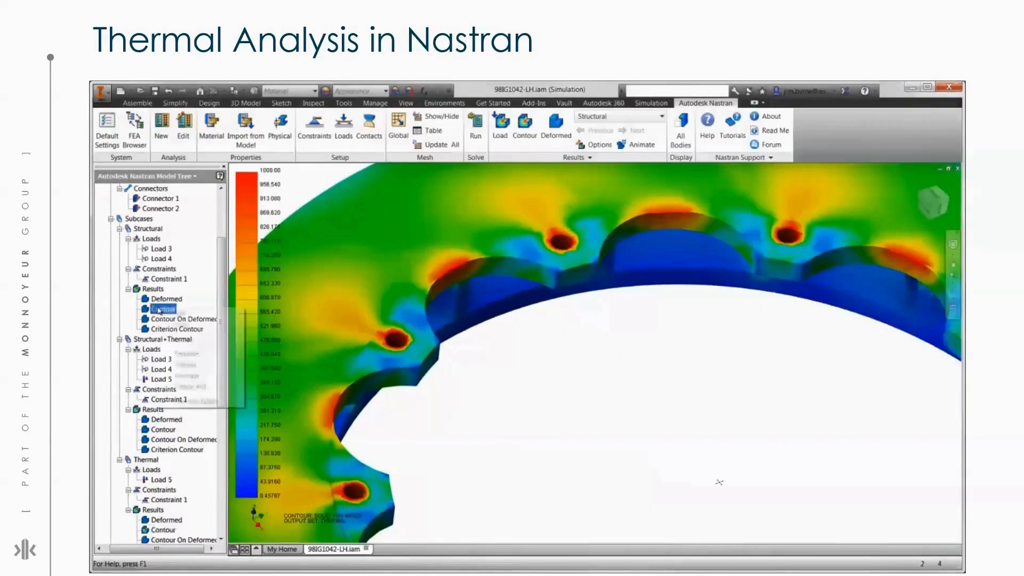
{"action": "left_click", "coordinate": [169, 315]}
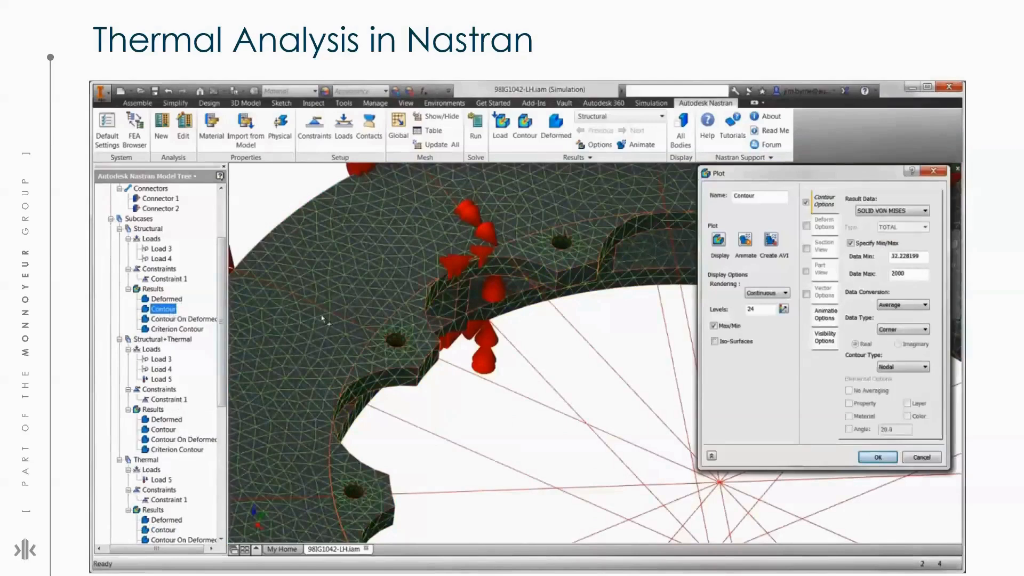
{"action": "left_click", "coordinate": [718, 241]}
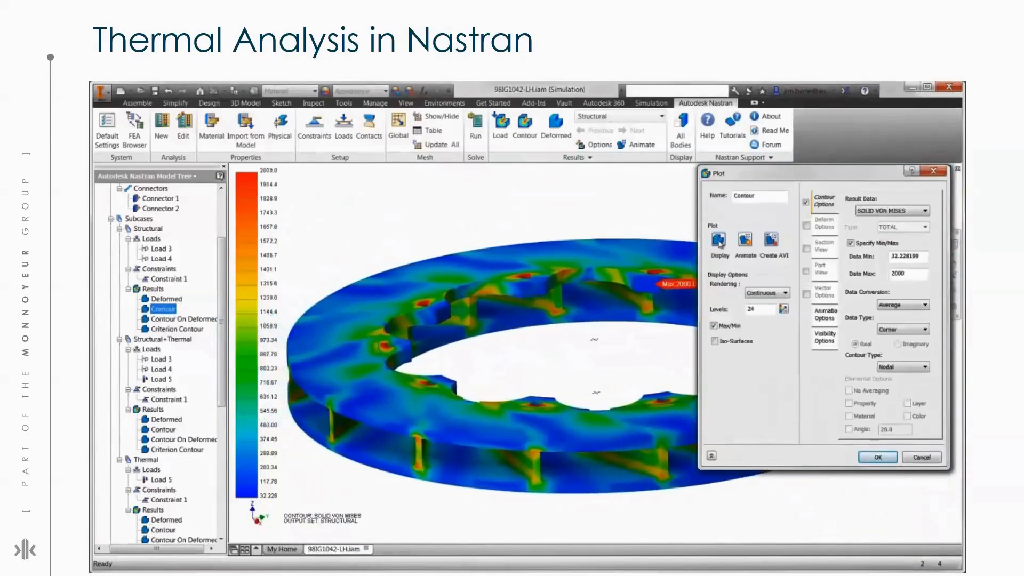
{"action": "left_click", "coordinate": [882, 458]}
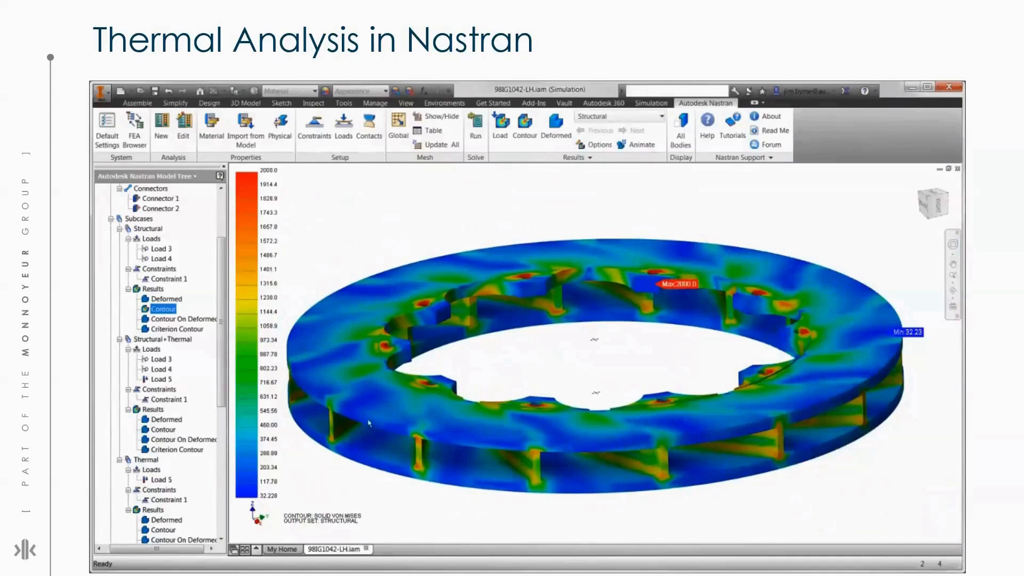
Edit the Structural+Thermal Contour plot to show SOLID VON MISES with a specified data maximum of 2000.
{"action": "right_click", "coordinate": [162, 429]}
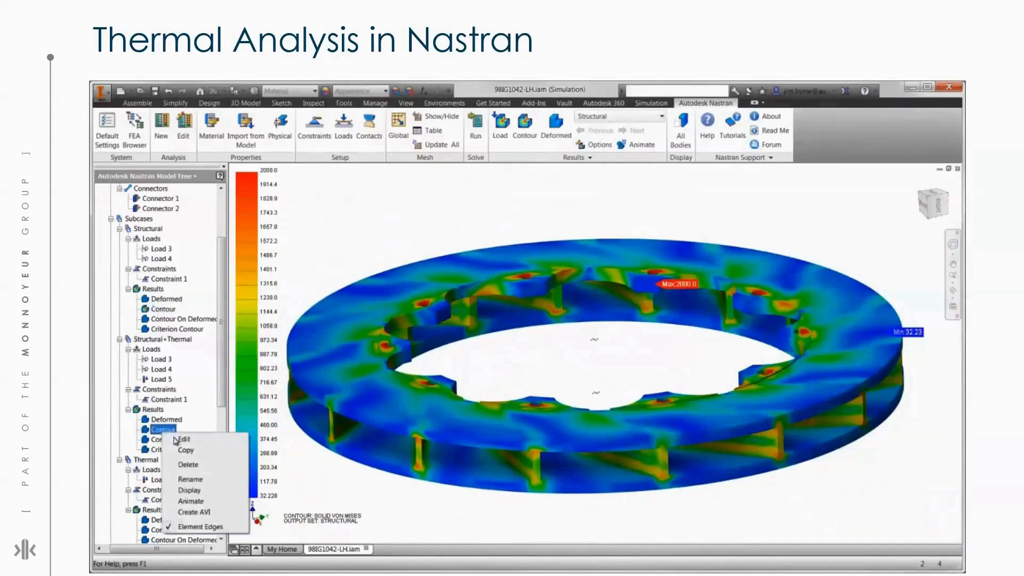
{"action": "left_click", "coordinate": [176, 441]}
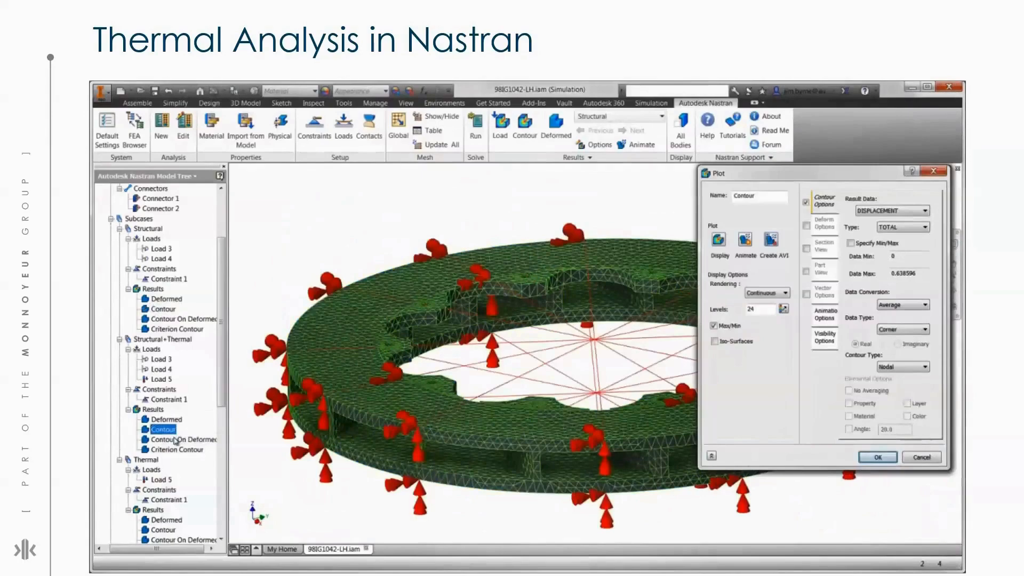
{"action": "left_click", "coordinate": [883, 211]}
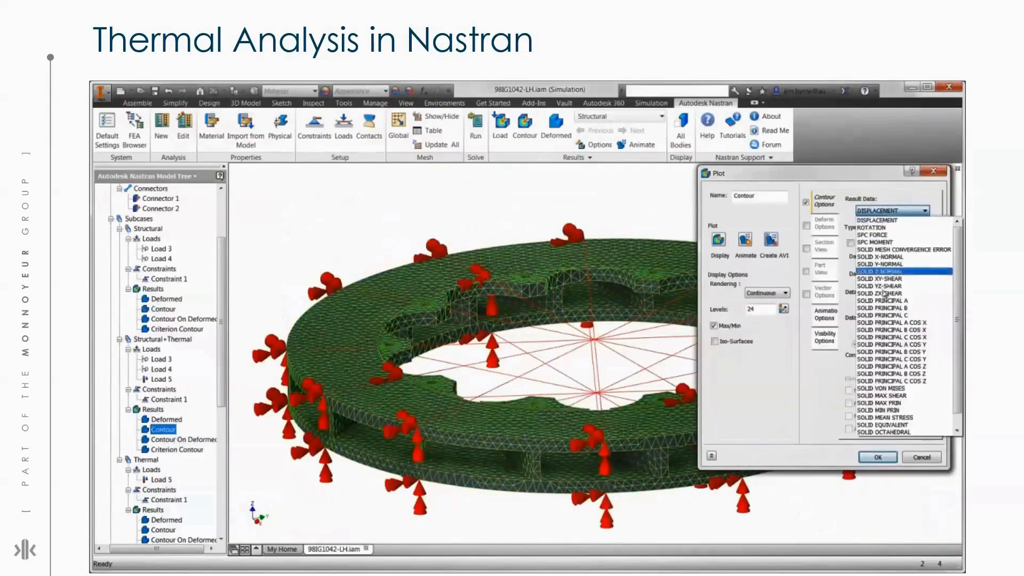
{"action": "left_click", "coordinate": [889, 388]}
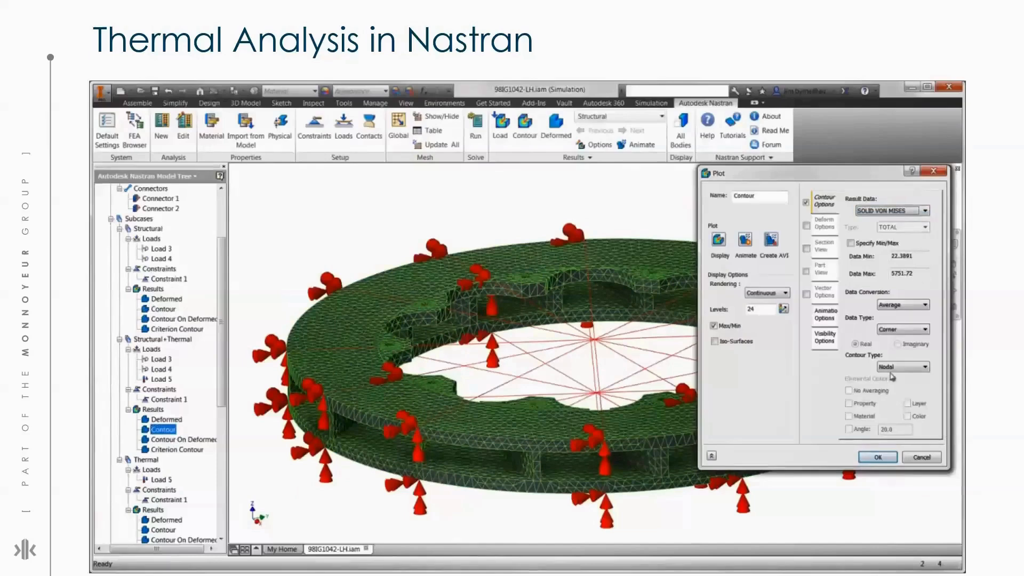
{"action": "left_click", "coordinate": [850, 243]}
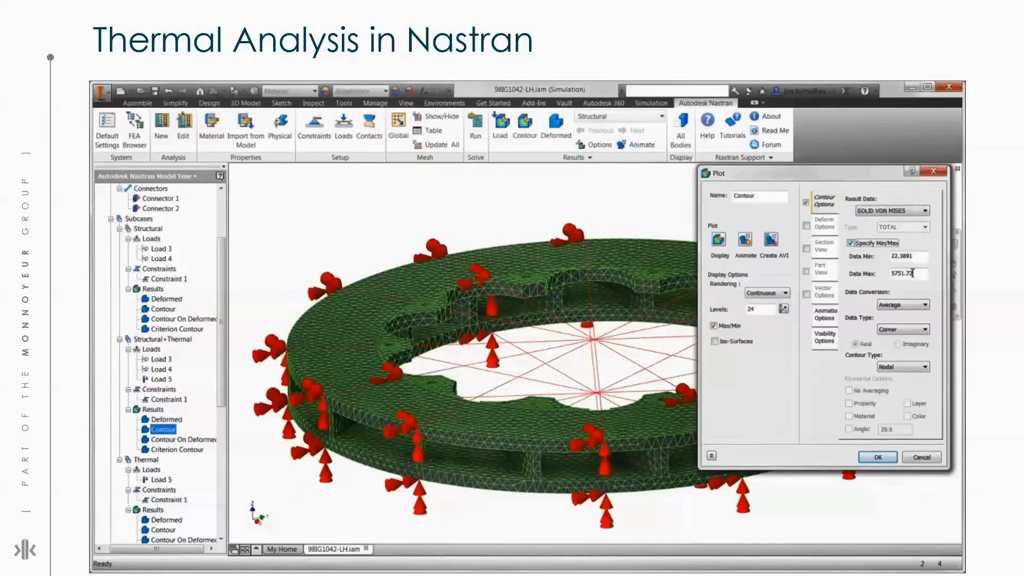
Hide all visibility items in the Structural+Thermal Contour plot, display it and return to the home view.
{"action": "left_click", "coordinate": [824, 337]}
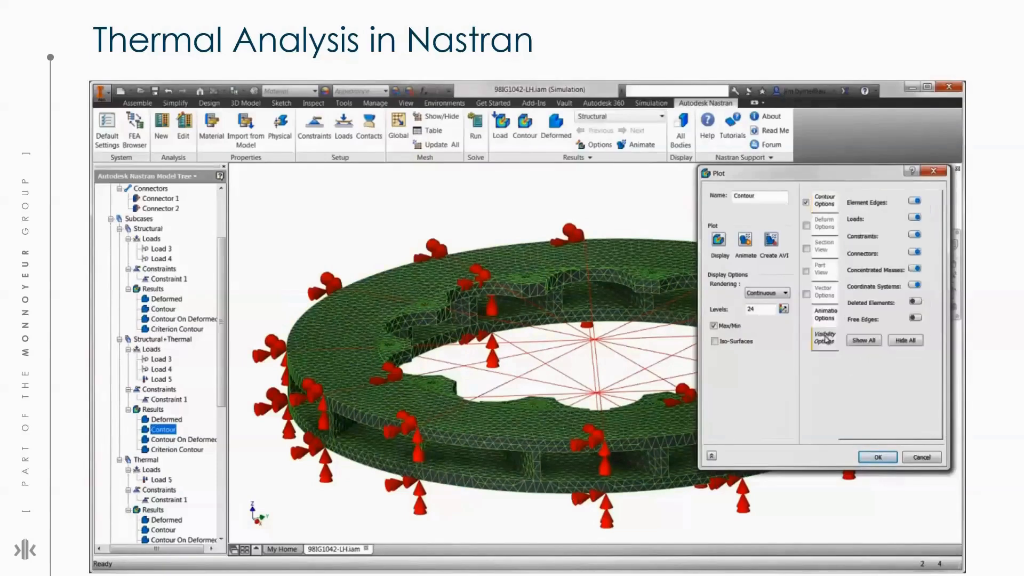
{"action": "left_click", "coordinate": [905, 340]}
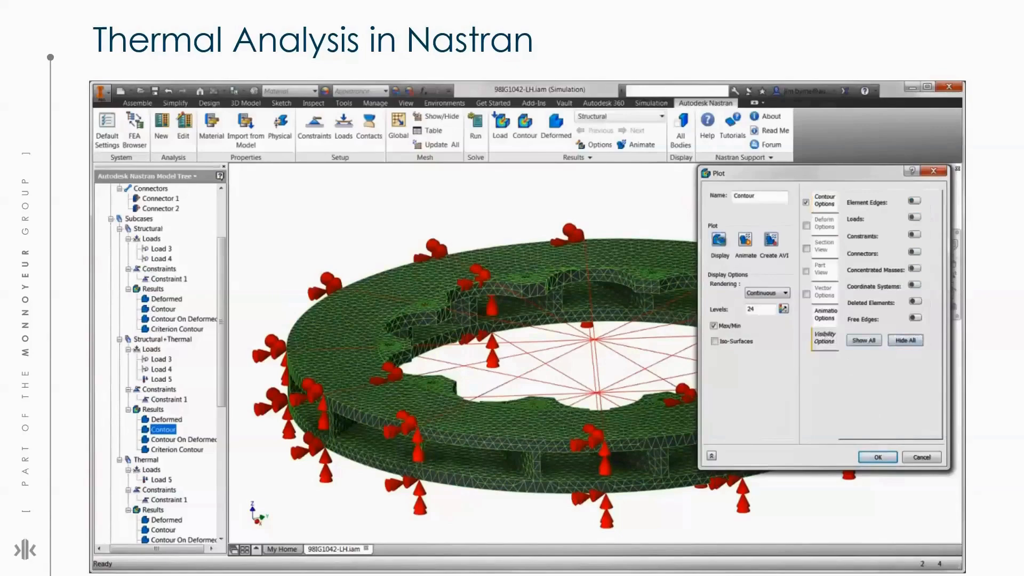
{"action": "left_click", "coordinate": [720, 241]}
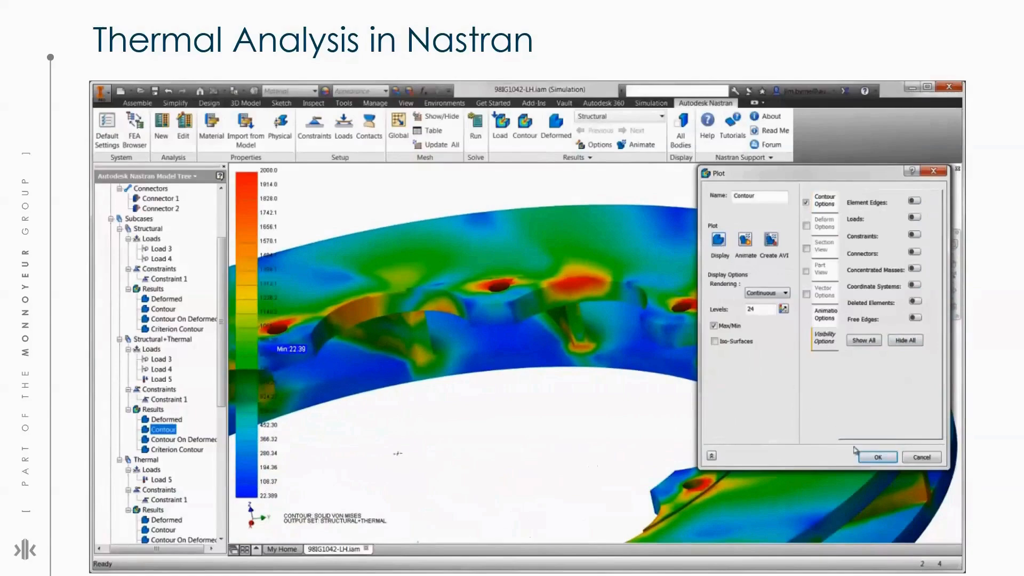
{"action": "left_click", "coordinate": [877, 457]}
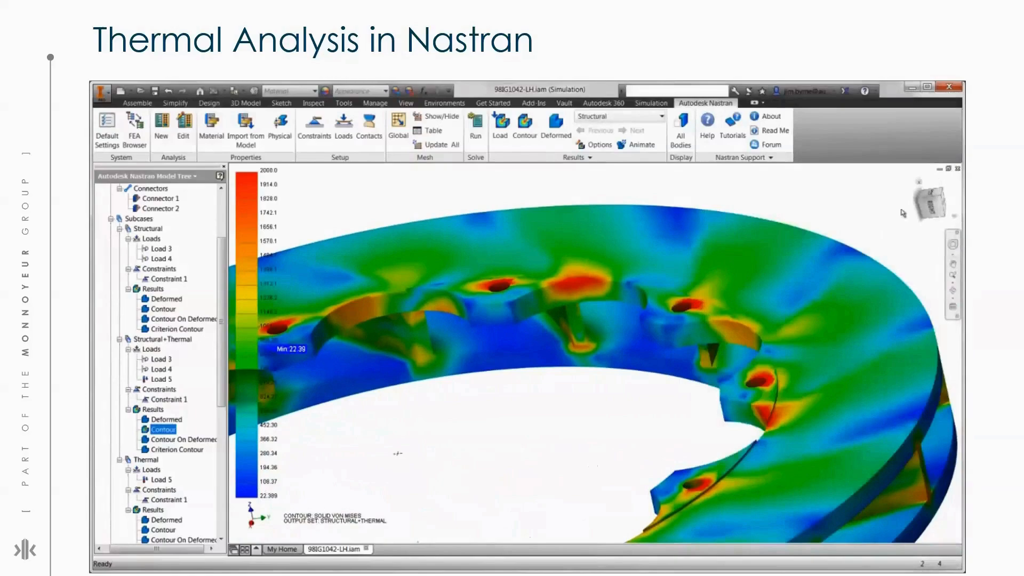
{"action": "left_click", "coordinate": [918, 184]}
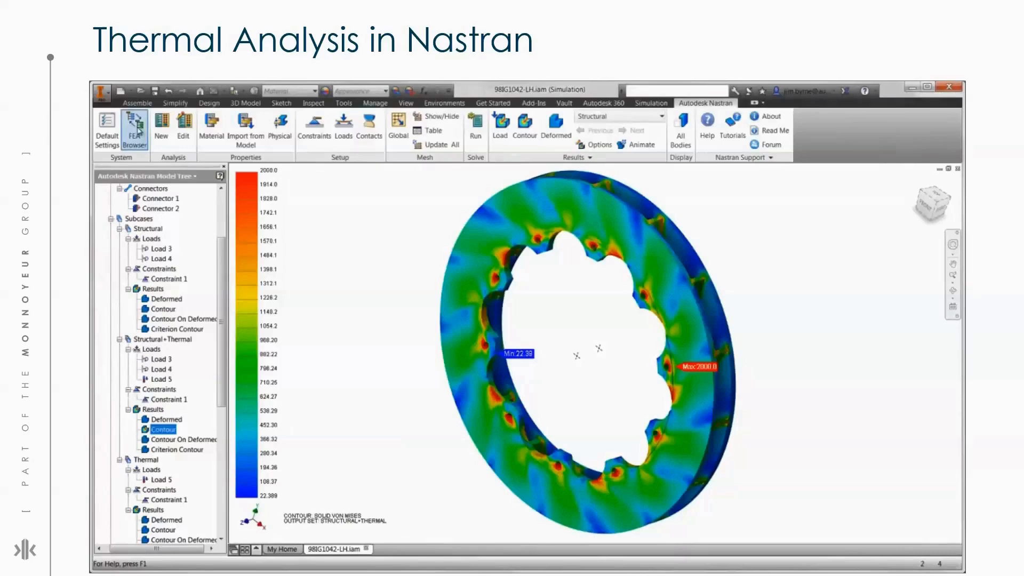
Activate the assembly's Master level of detail and open the brake disc part 09.5682.5464 for modelling.
{"action": "left_click", "coordinate": [137, 129]}
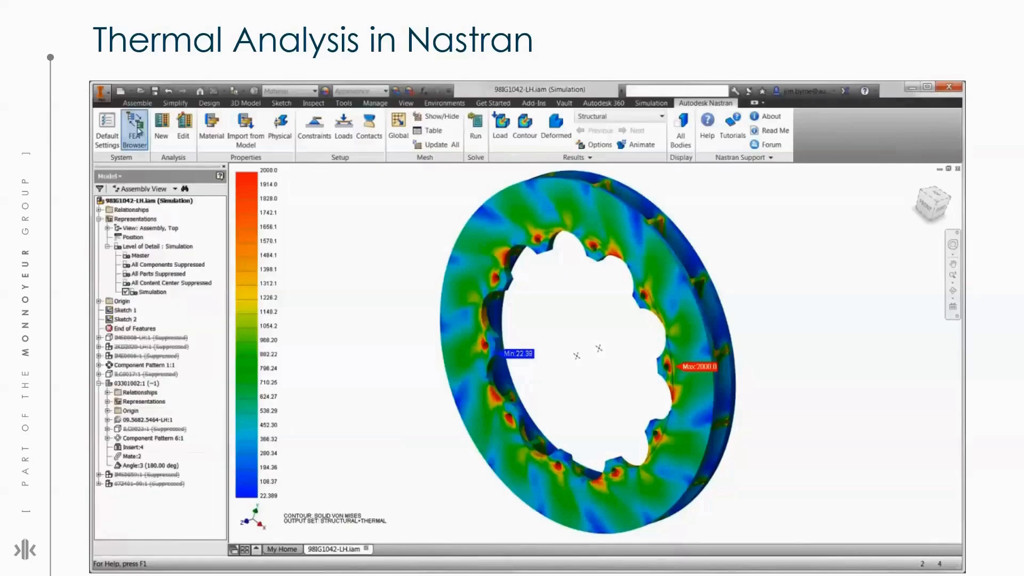
{"action": "left_click", "coordinate": [136, 255]}
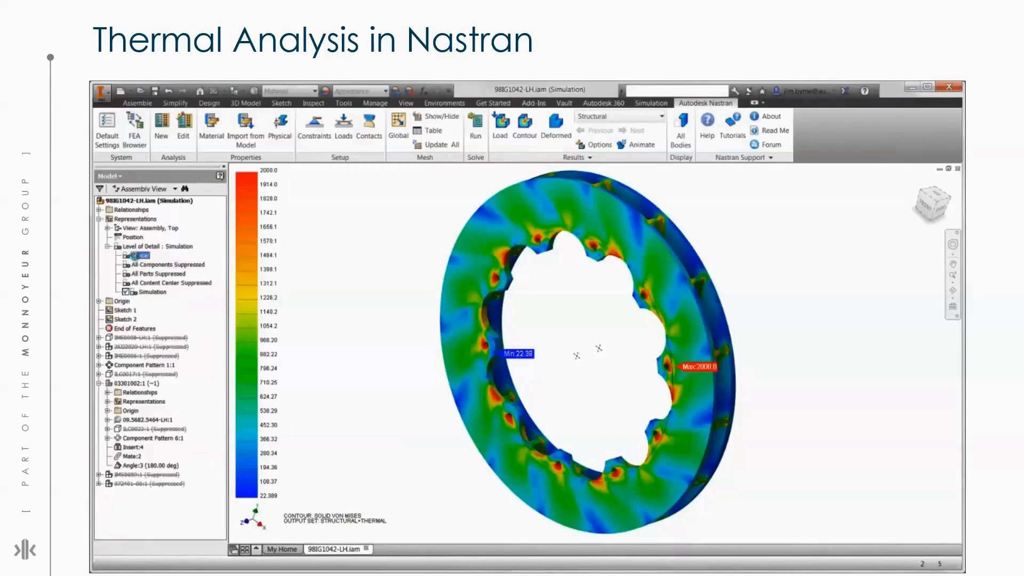
{"action": "double_click", "coordinate": [136, 256]}
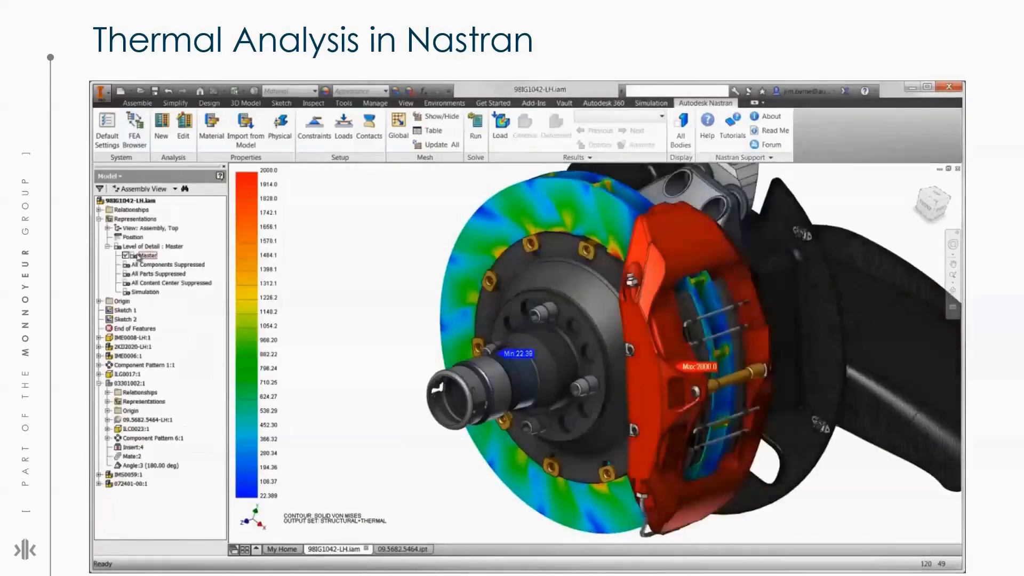
{"action": "right_click", "coordinate": [144, 420]}
{"action": "left_click", "coordinate": [151, 368]}
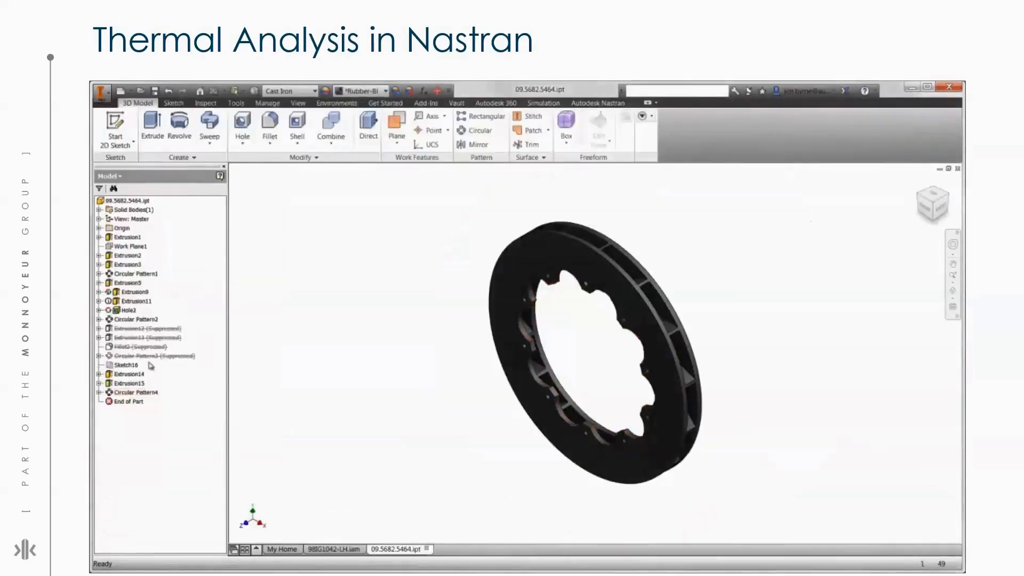
Increase the number of vane occurrences in the brake disc's Circular Pattern1.
{"action": "double_click", "coordinate": [138, 273]}
{"action": "left_click_drag", "start_coordinate": [269, 265], "coordinate": [247, 265]}
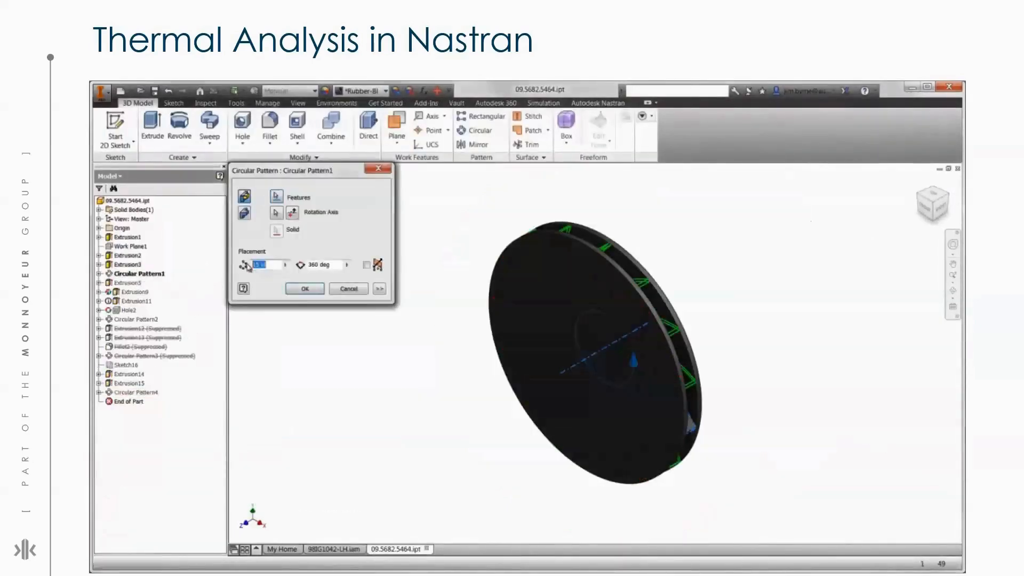
{"action": "key", "text": "Return"}
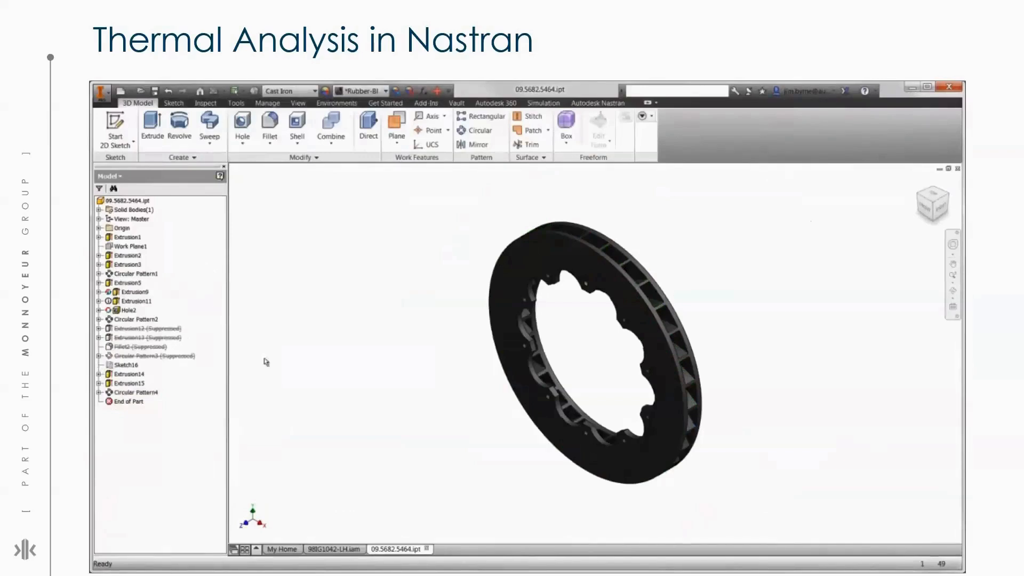
Return to the 98IG1042-LH assembly, activate its Simulation level of detail and show the Nastran model tree.
{"action": "left_click", "coordinate": [334, 549]}
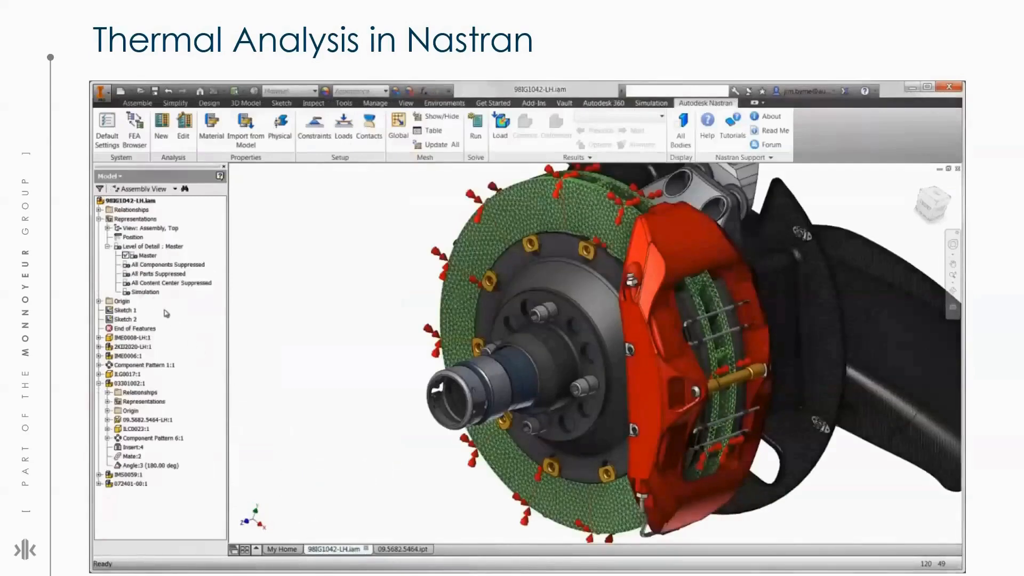
{"action": "double_click", "coordinate": [145, 292]}
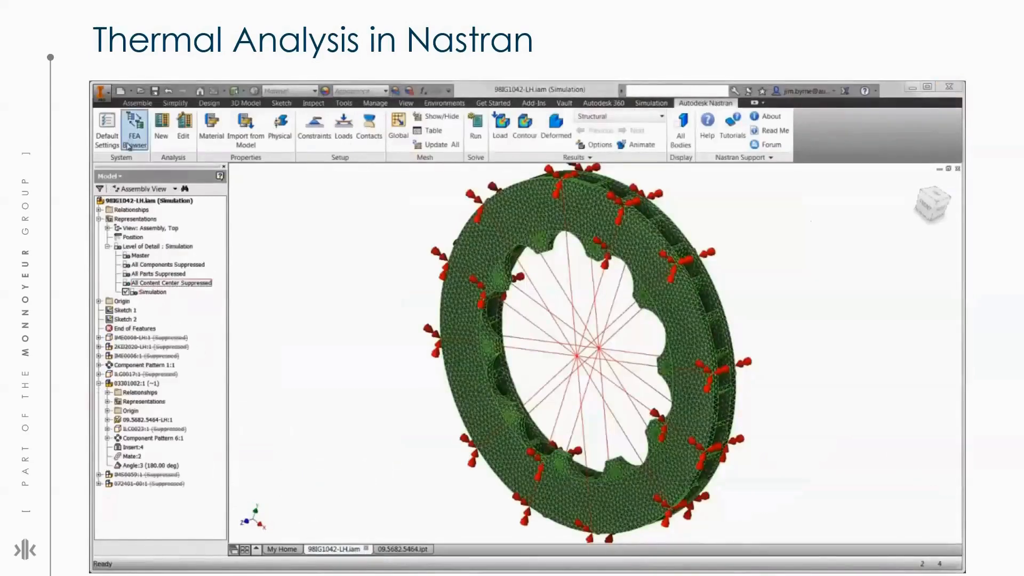
{"action": "left_click", "coordinate": [128, 145]}
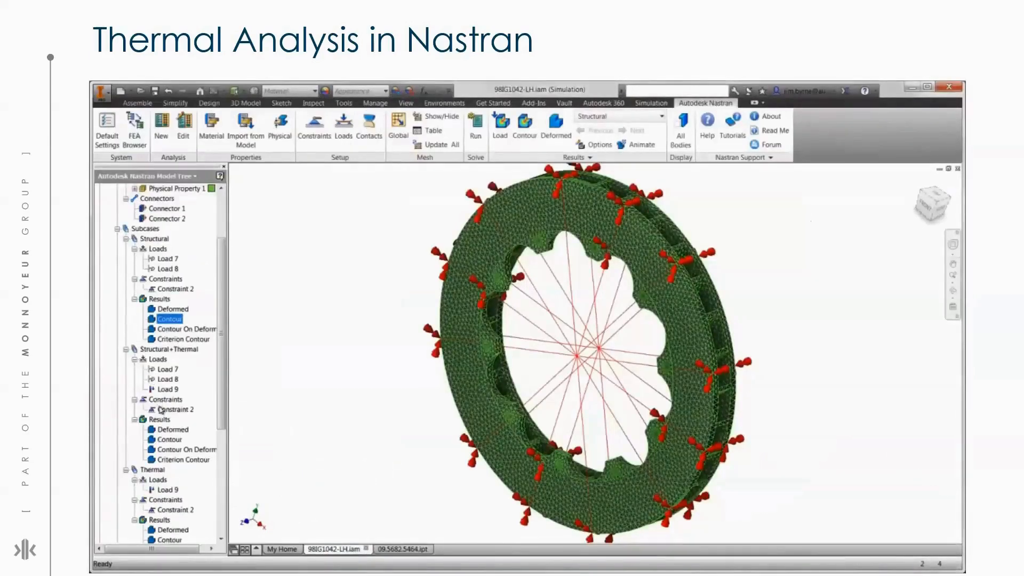
Display the modified disc's Structural+Thermal SOLID VON MISES Contour plot and examine it in the home view.
{"action": "right_click", "coordinate": [172, 440]}
{"action": "left_click", "coordinate": [183, 445]}
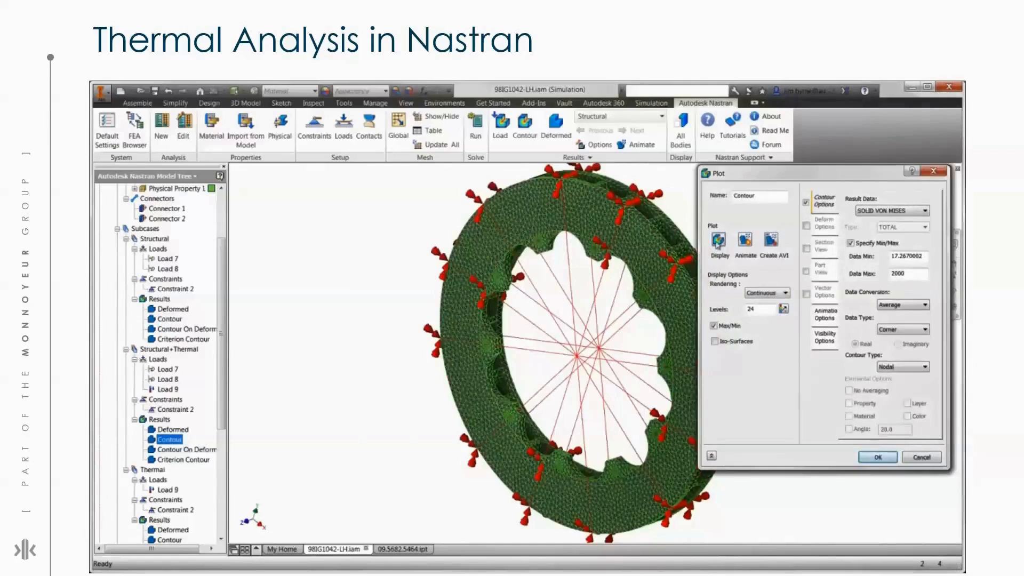
{"action": "left_click", "coordinate": [718, 241]}
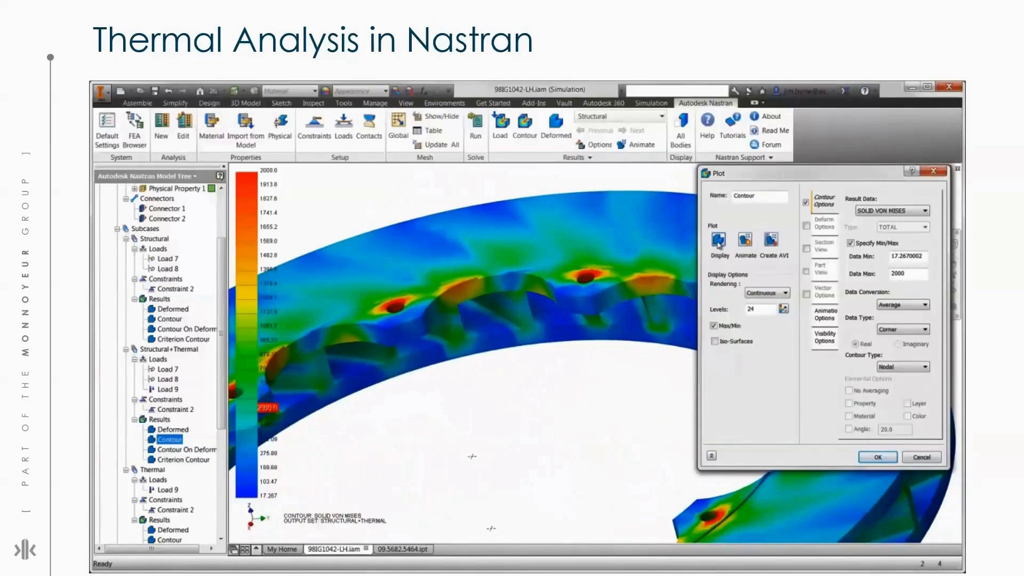
{"action": "left_click", "coordinate": [877, 458]}
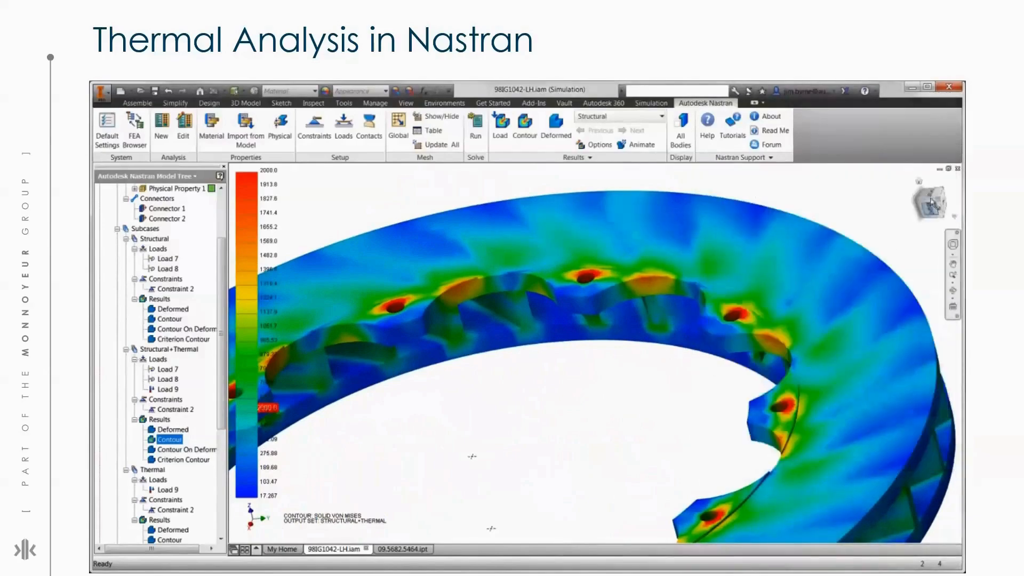
{"action": "left_click", "coordinate": [918, 185]}
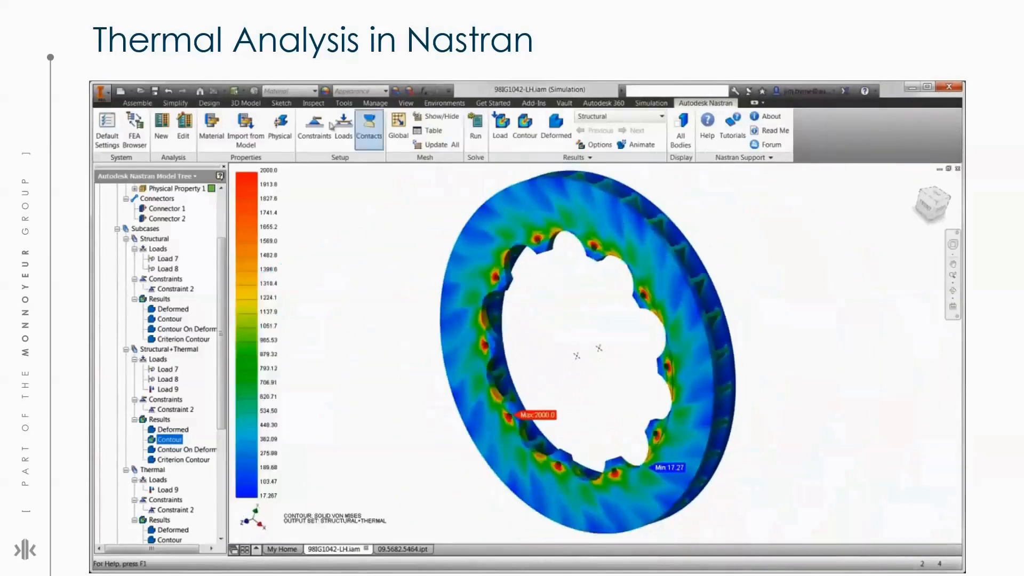
Show the assembly model tree and switch from the Simulation to the Master level of detail.
{"action": "left_click", "coordinate": [133, 130]}
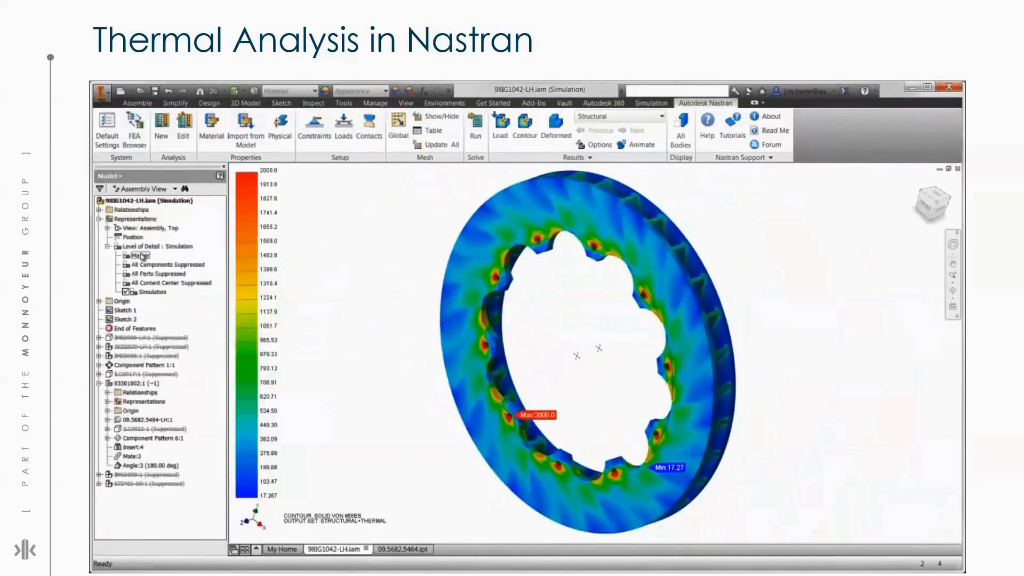
{"action": "double_click", "coordinate": [142, 255]}
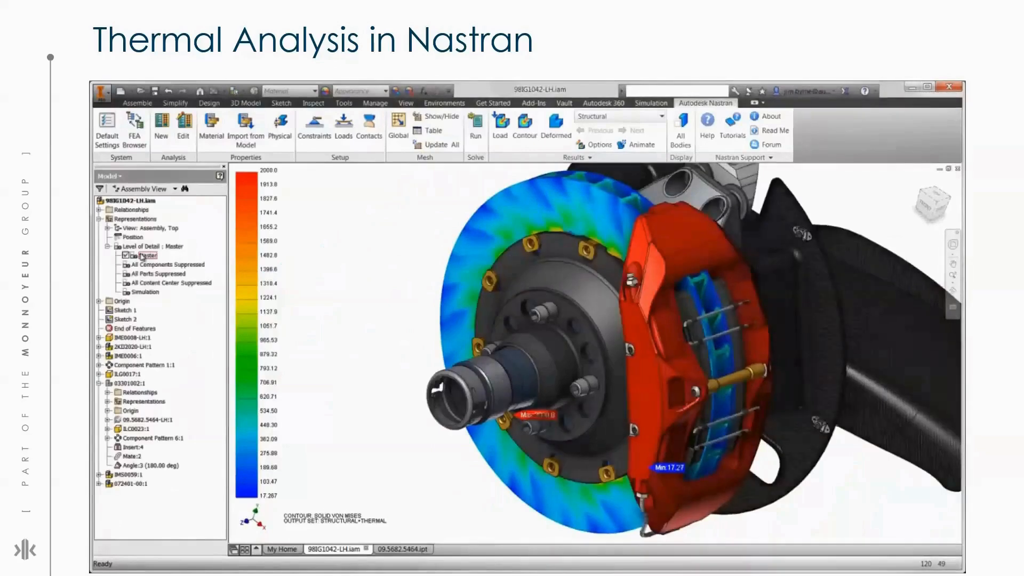